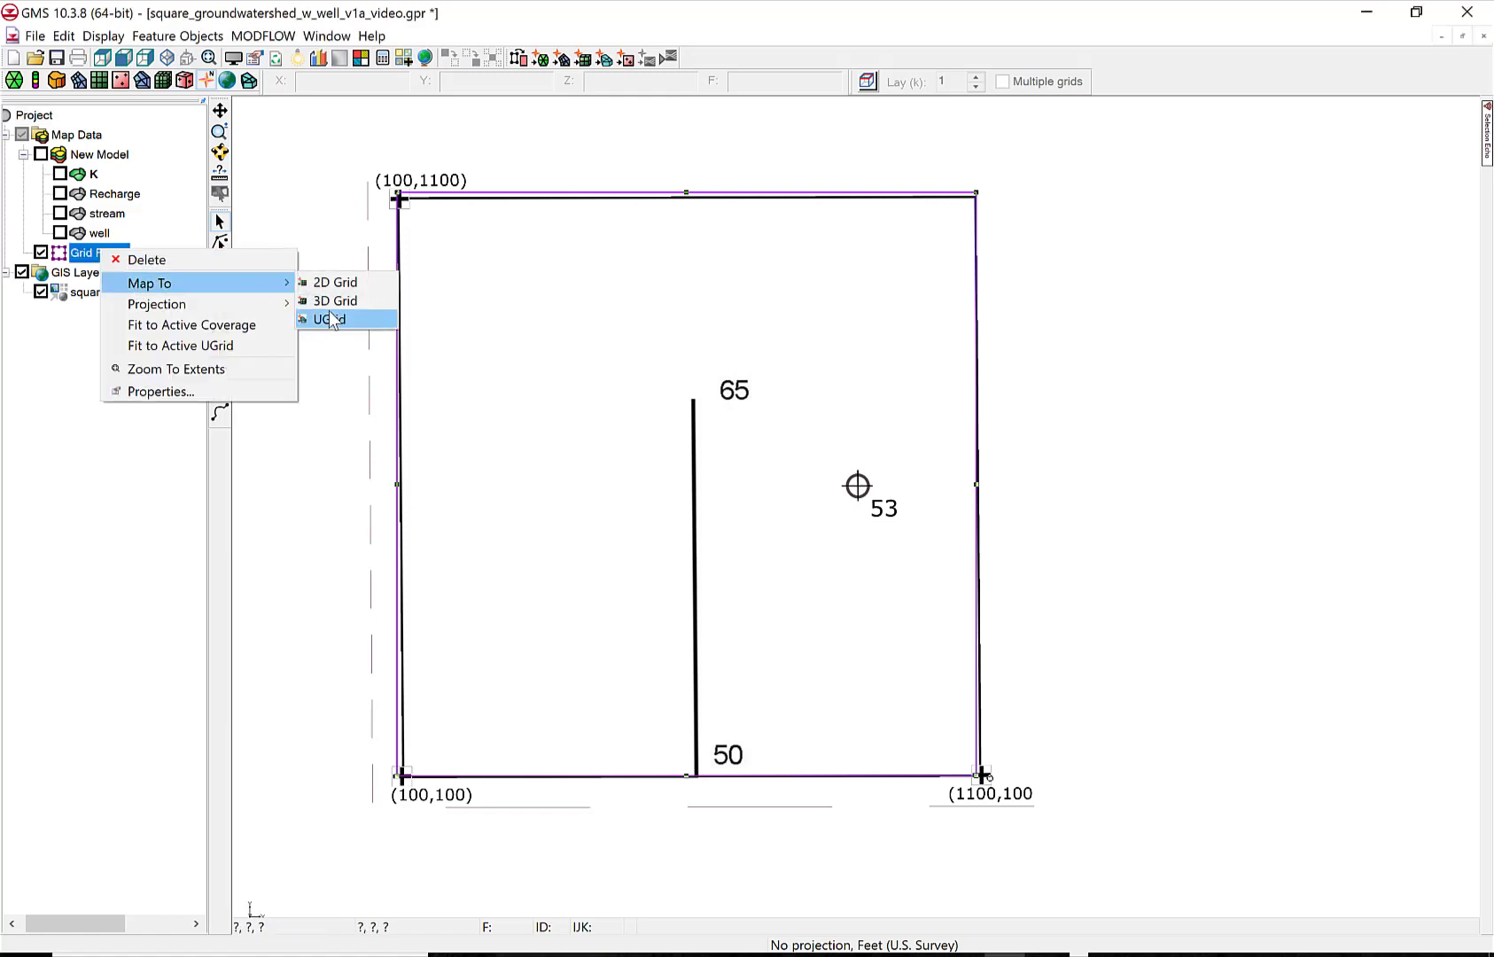
Map the grid frame to a 3D Voronoi UGrid with default settings, dismissing the breakline warning.
{"action": "left_click", "coordinate": [332, 320]}
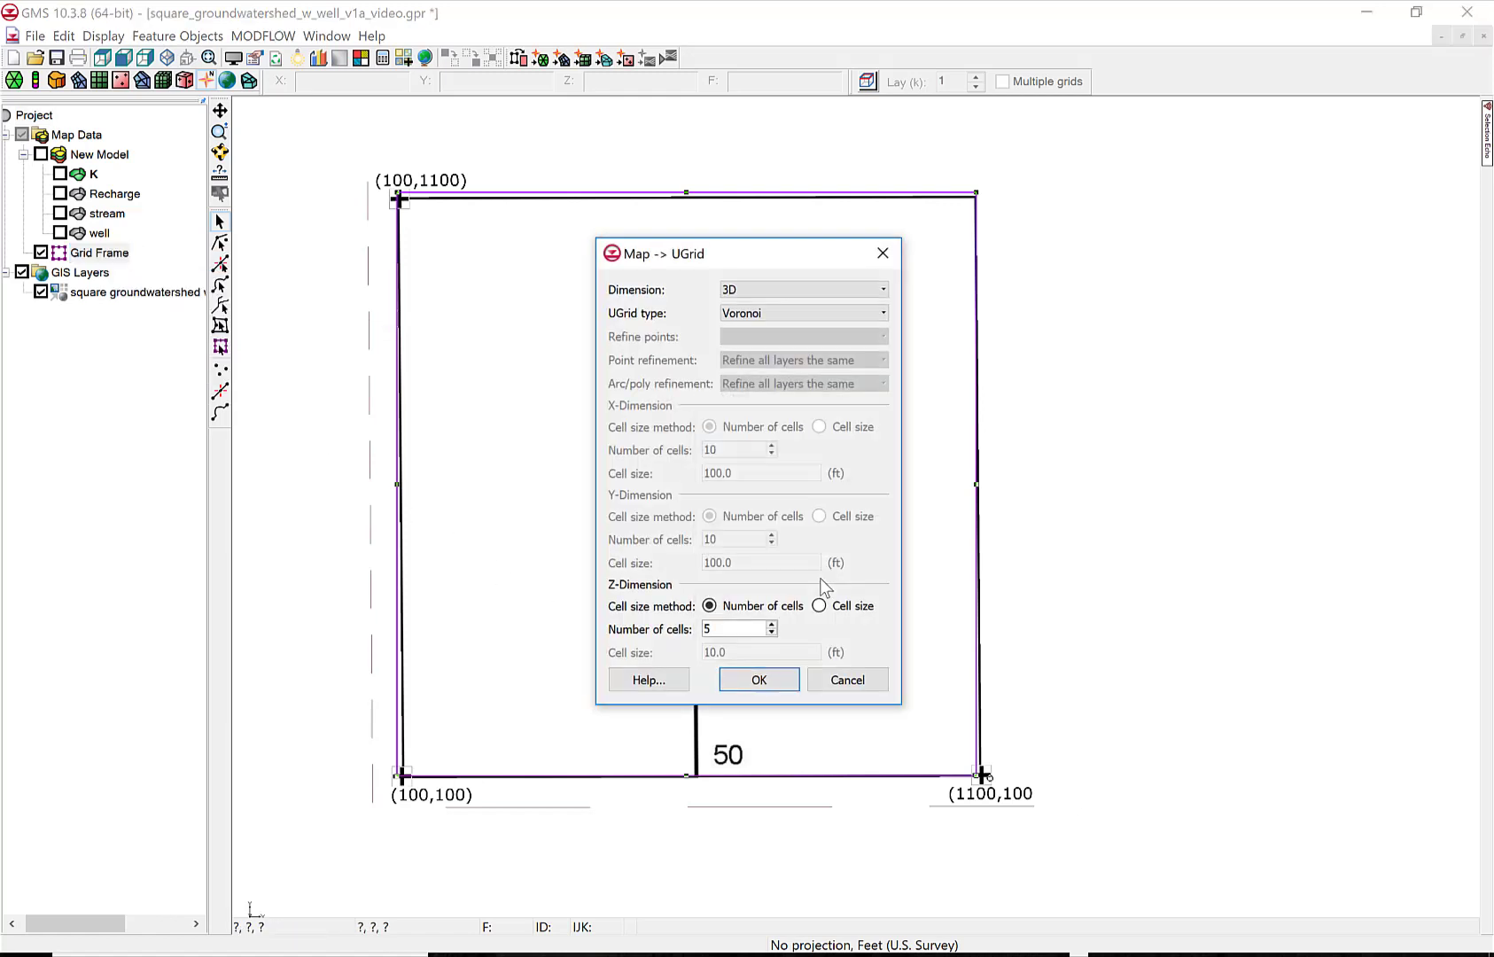
{"action": "left_click", "coordinate": [757, 683]}
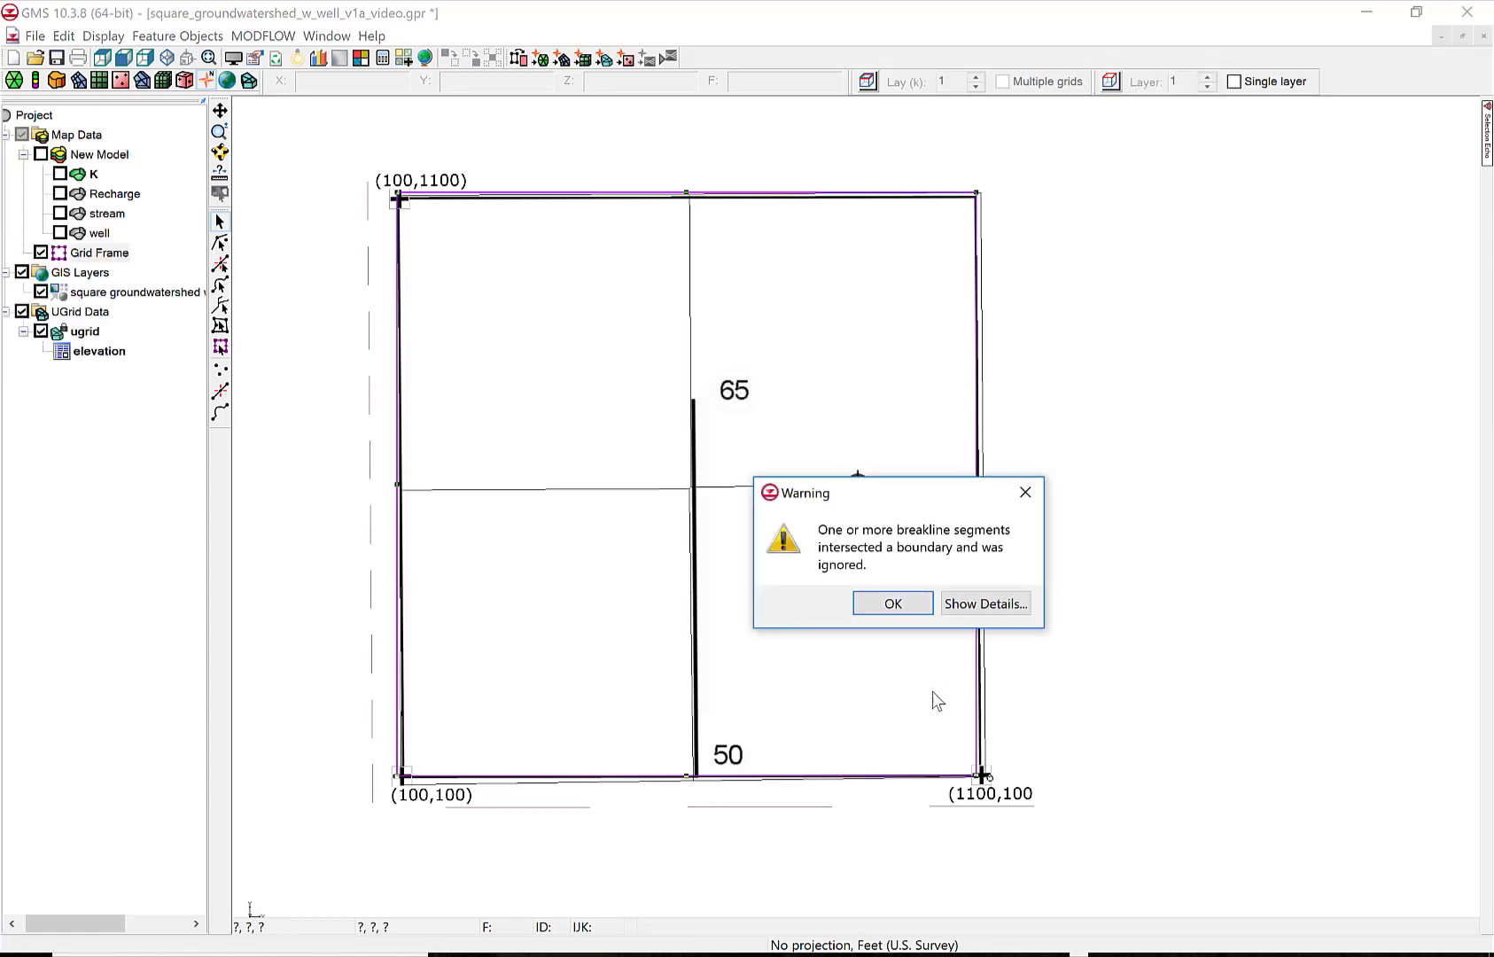
{"action": "left_click", "coordinate": [889, 605]}
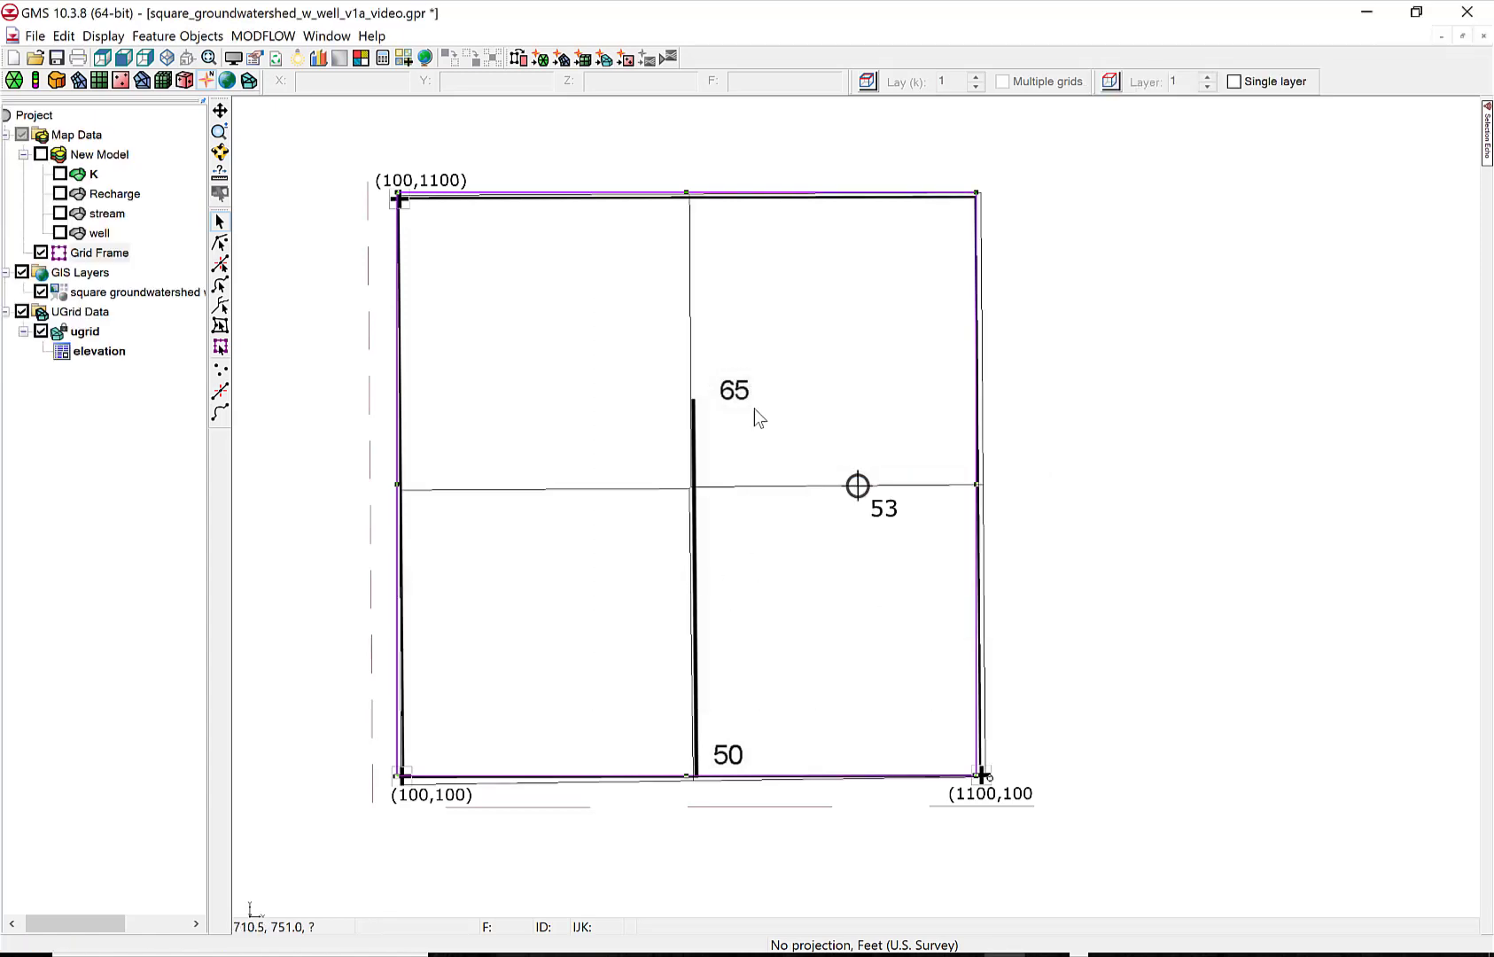
{"action": "left_click", "coordinate": [136, 66]}
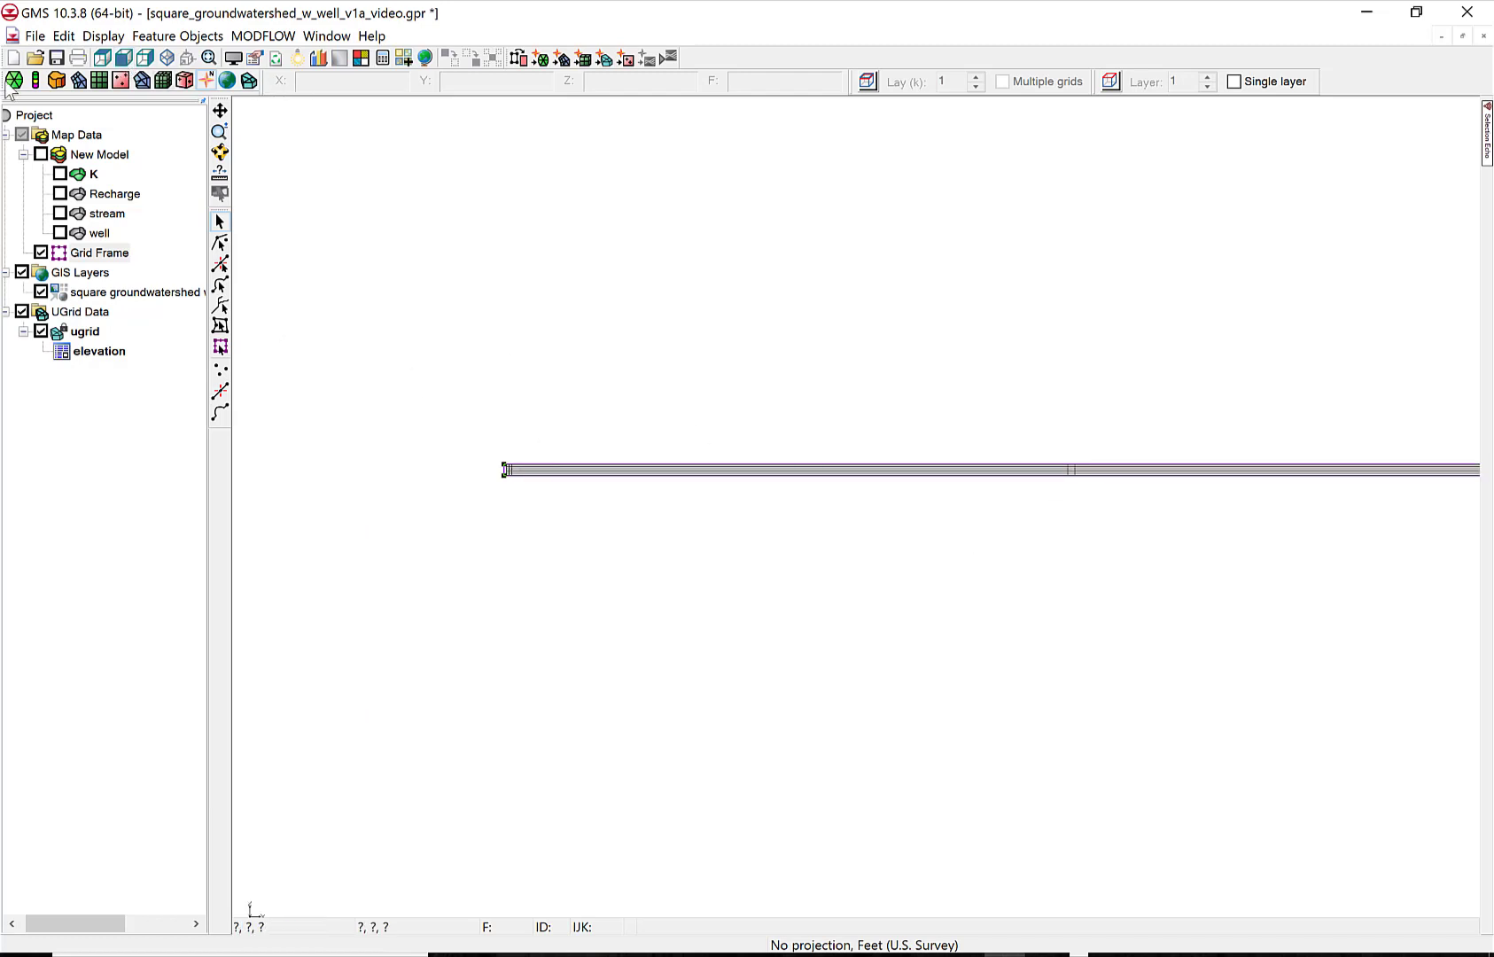
{"action": "left_click", "coordinate": [99, 59]}
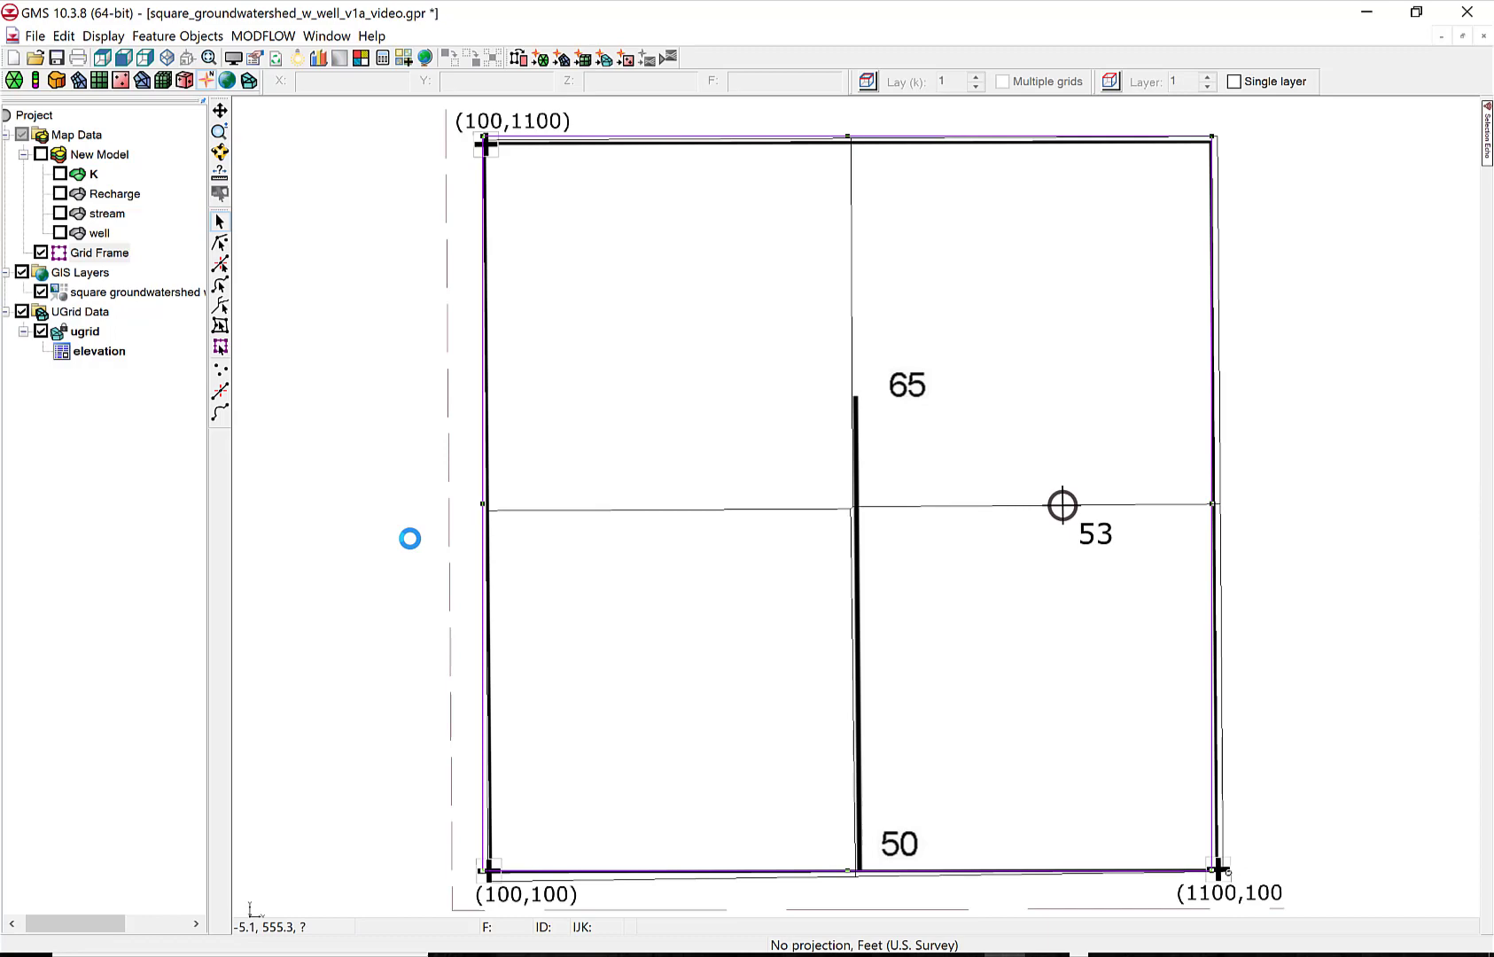
Add a 'grid control' coverage with Refinement and model-boundary options enabled.
{"action": "right_click", "coordinate": [104, 157]}
{"action": "left_click", "coordinate": [157, 244]}
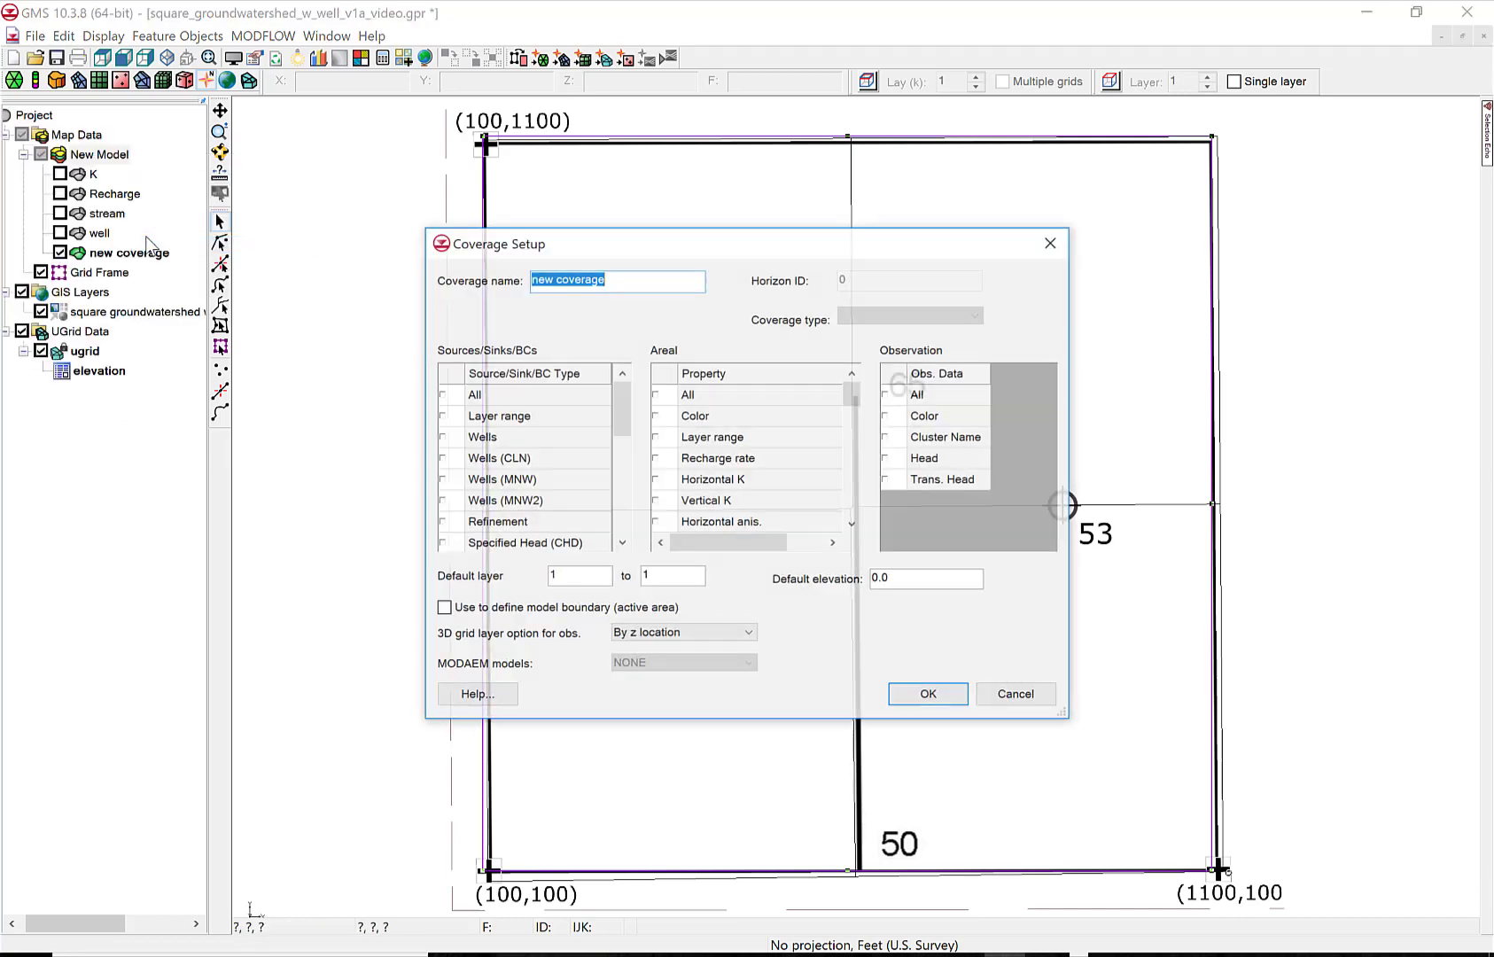
{"action": "left_click_drag", "start_coordinate": [631, 281], "coordinate": [531, 274]}
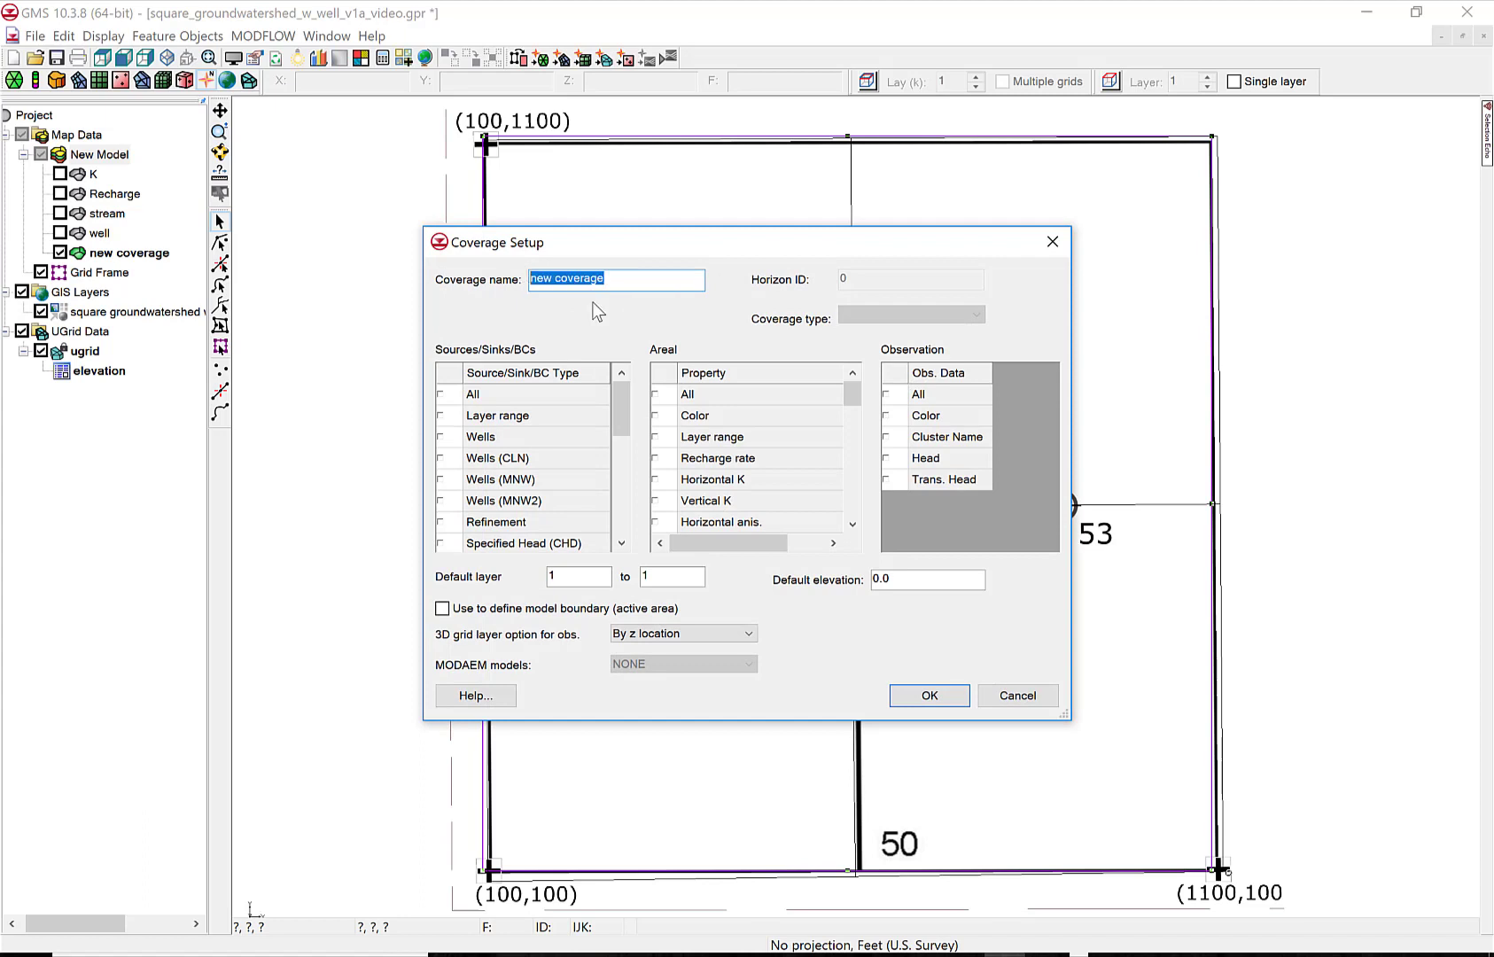
{"action": "type", "text": "grid control"}
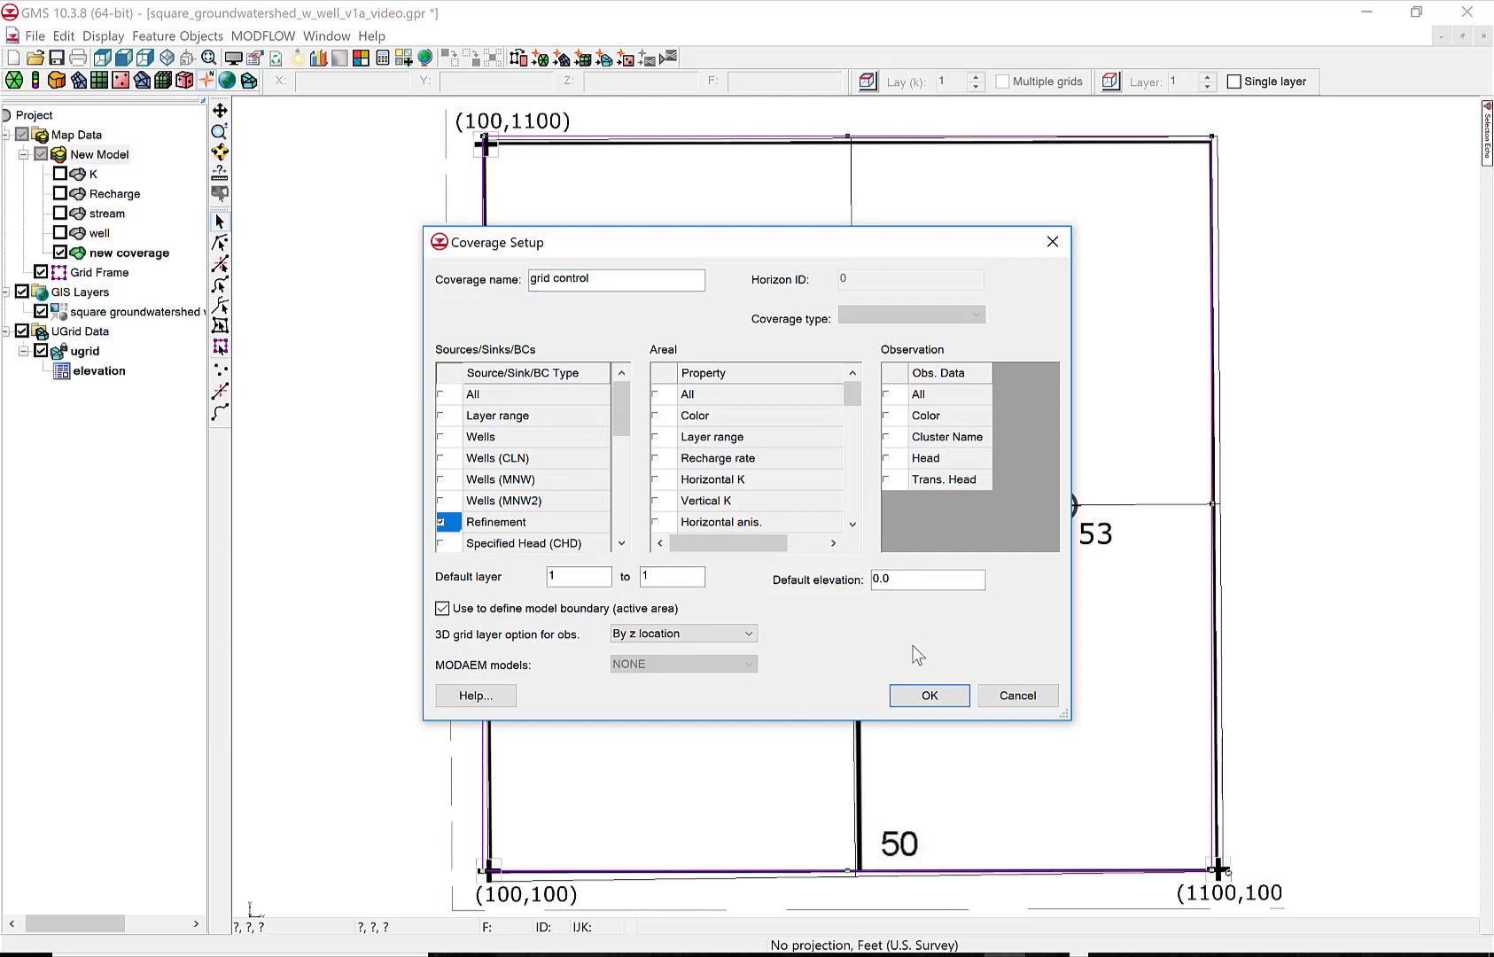
{"action": "left_click", "coordinate": [934, 697]}
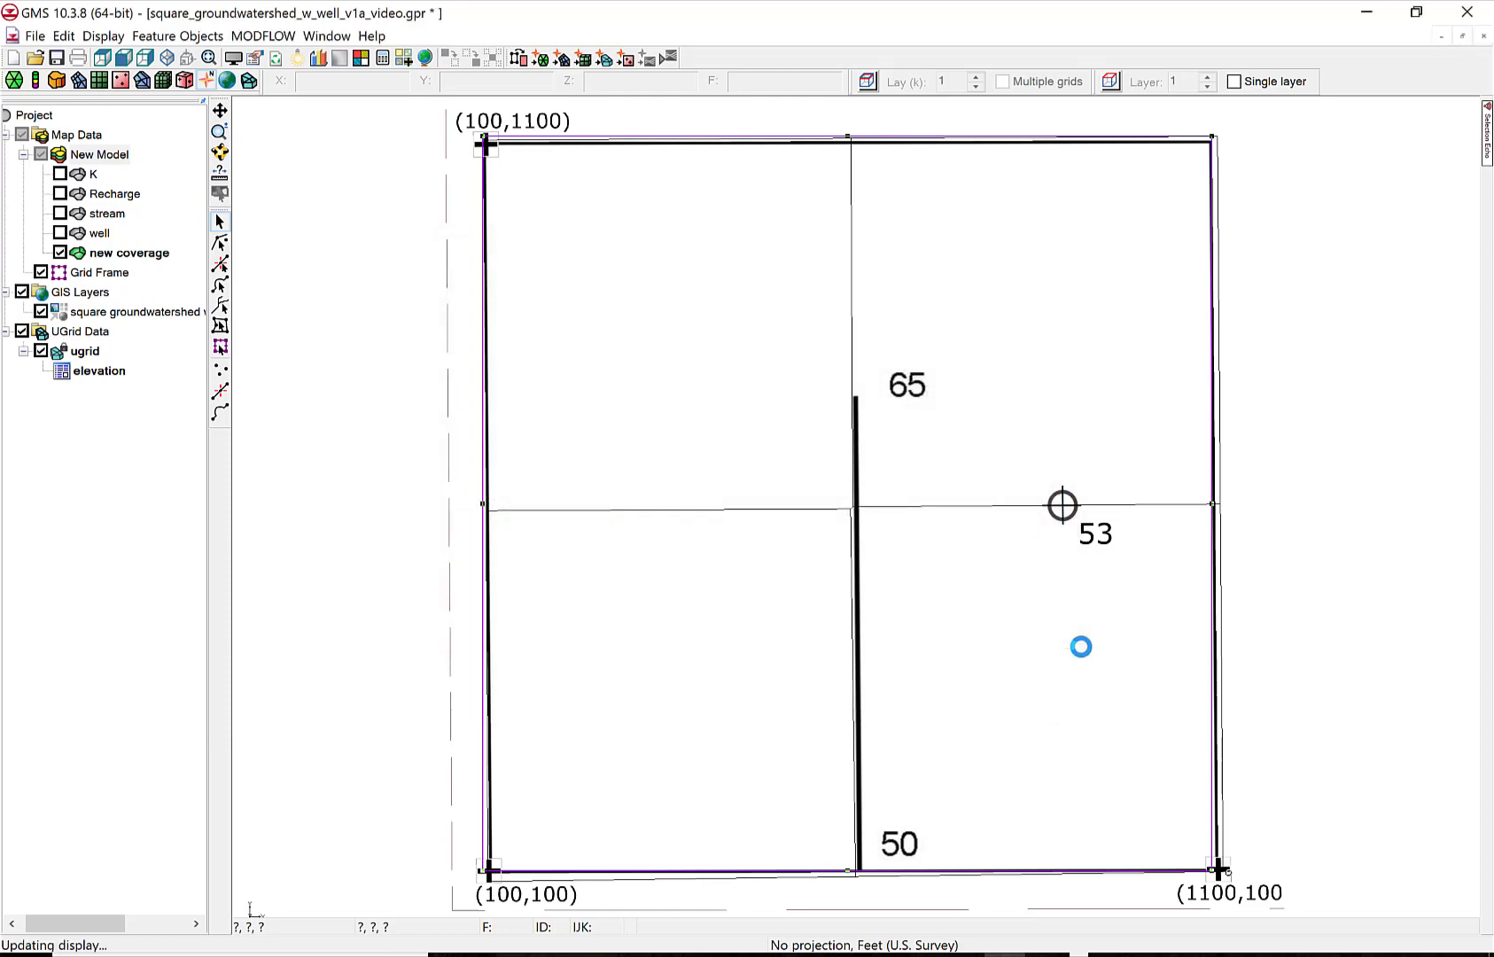
Draw a closed arc through the square's four corners.
{"action": "left_click", "coordinate": [219, 412]}
{"action": "left_click", "coordinate": [487, 142]}
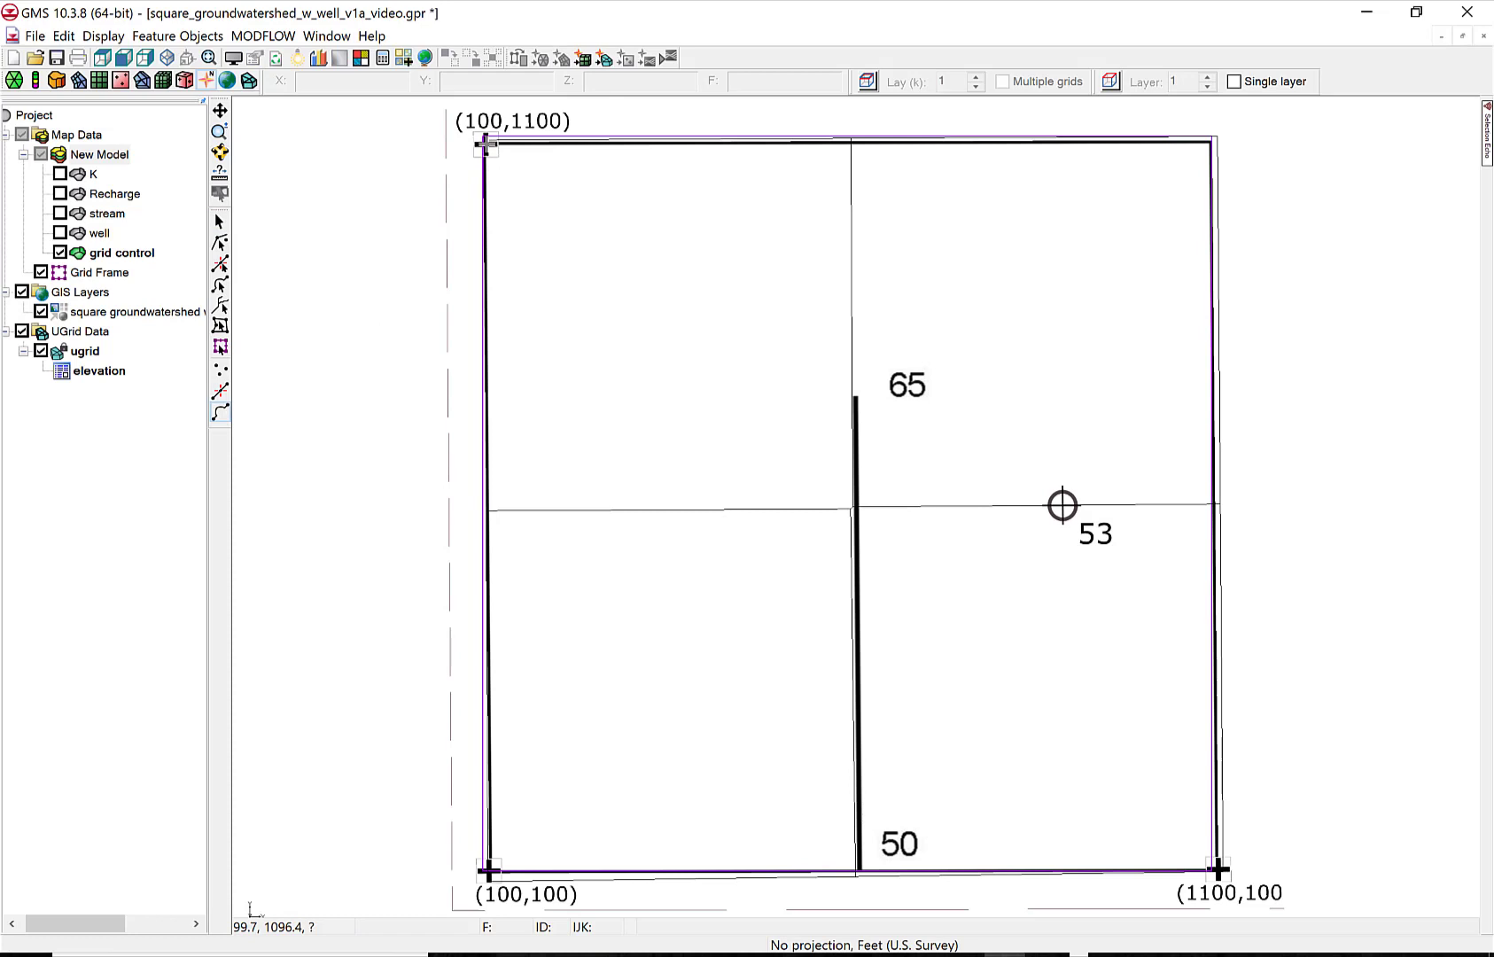
{"action": "left_click", "coordinate": [487, 870]}
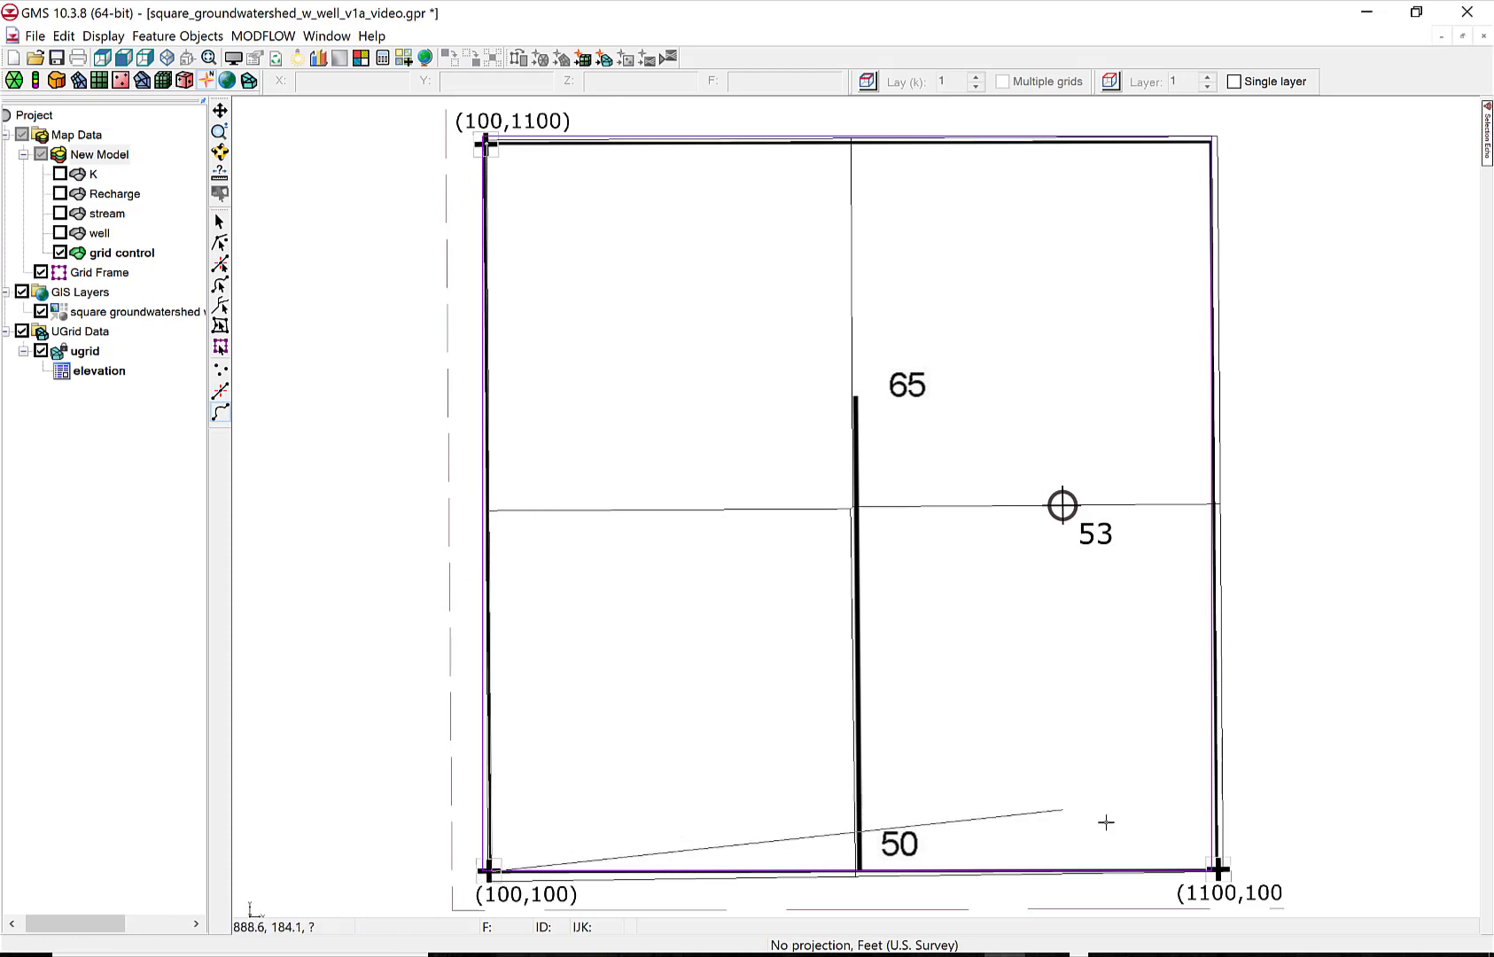
{"action": "left_click", "coordinate": [1217, 869]}
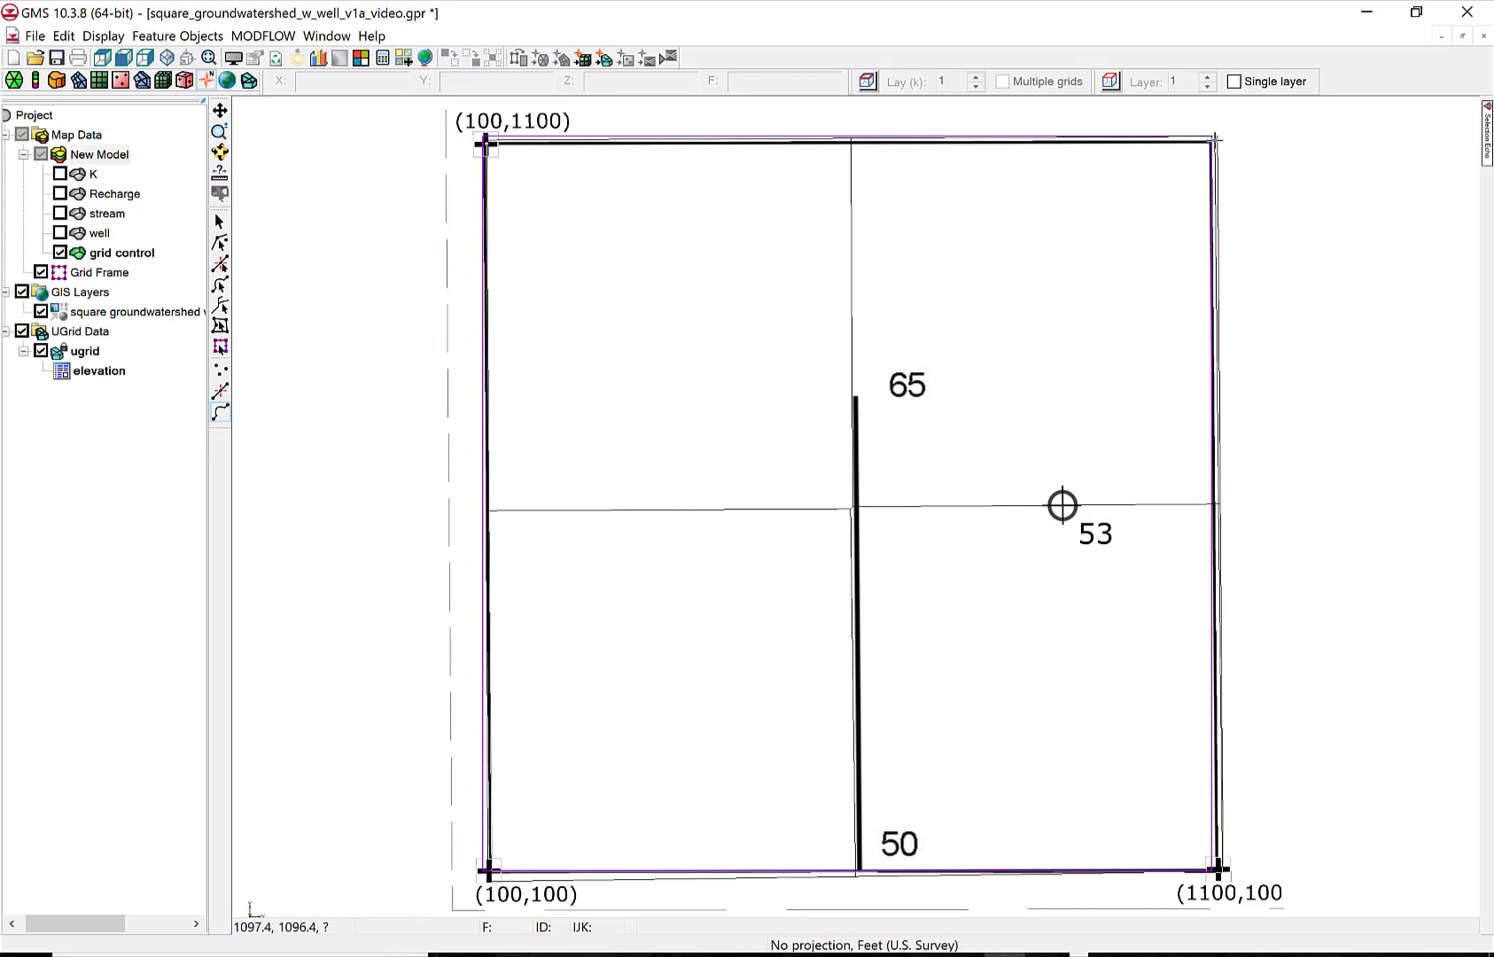
{"action": "left_click", "coordinate": [1213, 142]}
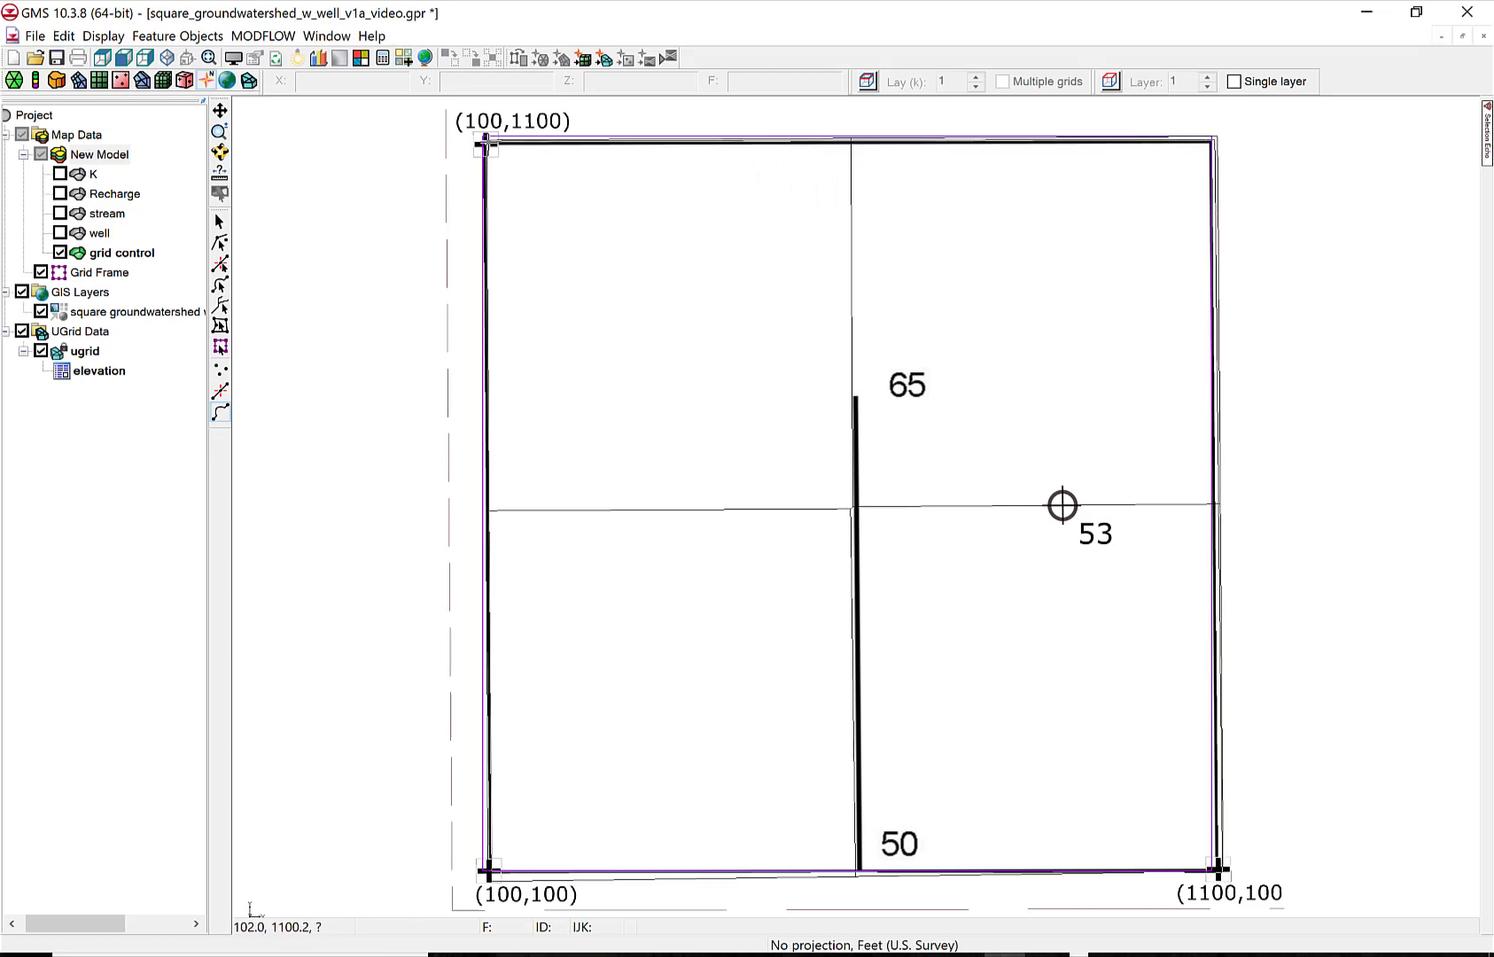
{"action": "left_click", "coordinate": [487, 143]}
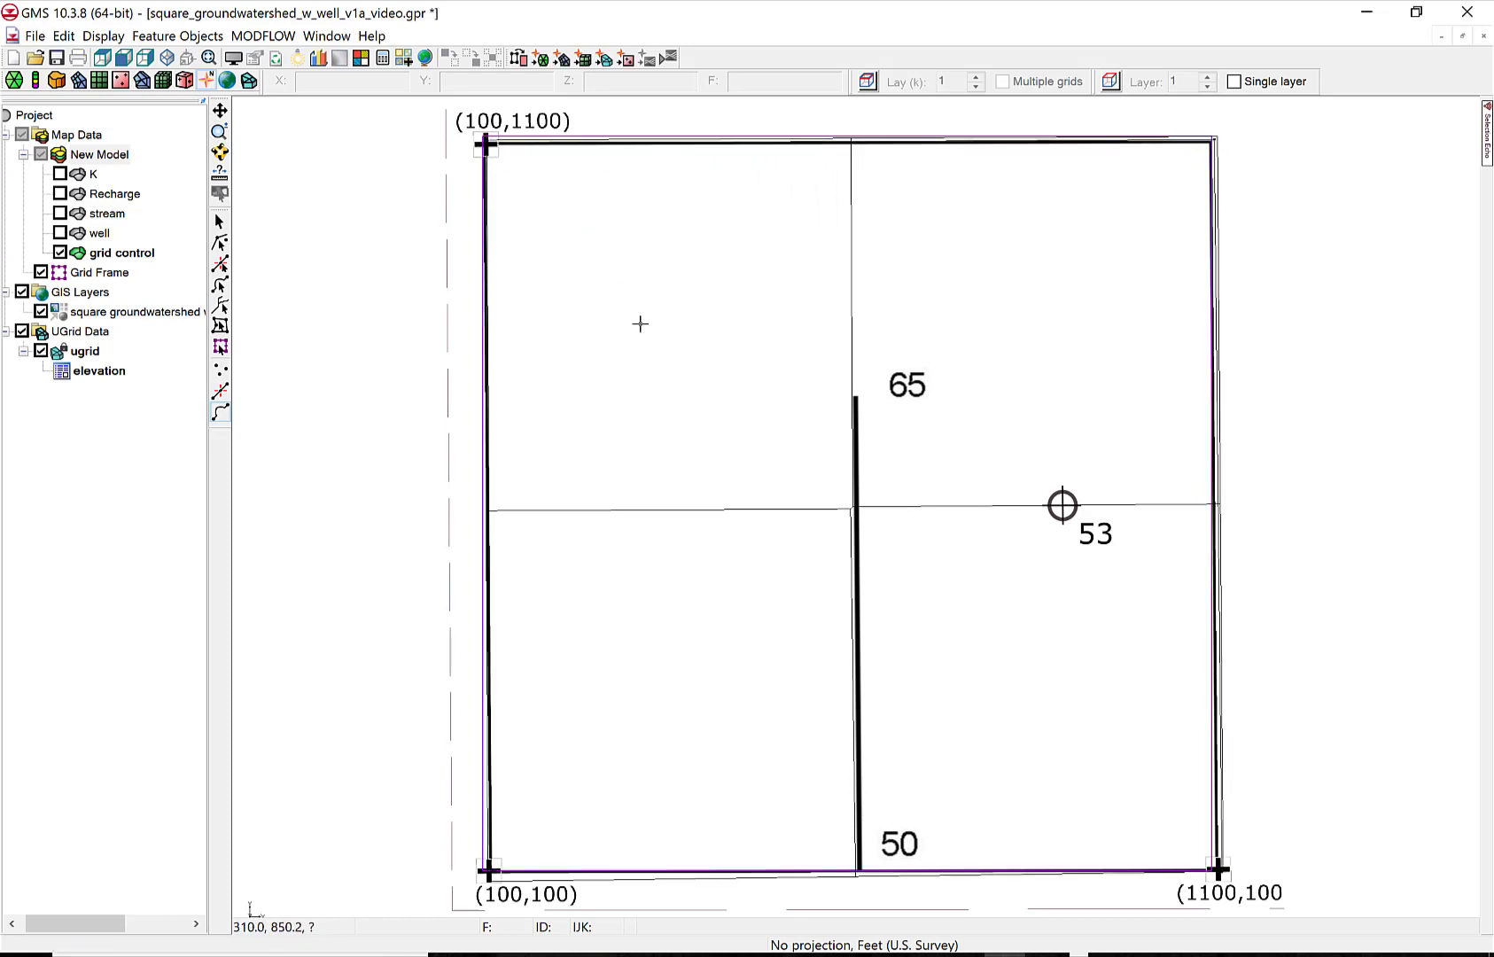
Build a polygon from the boundary arc and select it.
{"action": "left_click", "coordinate": [177, 36]}
{"action": "left_click", "coordinate": [154, 57]}
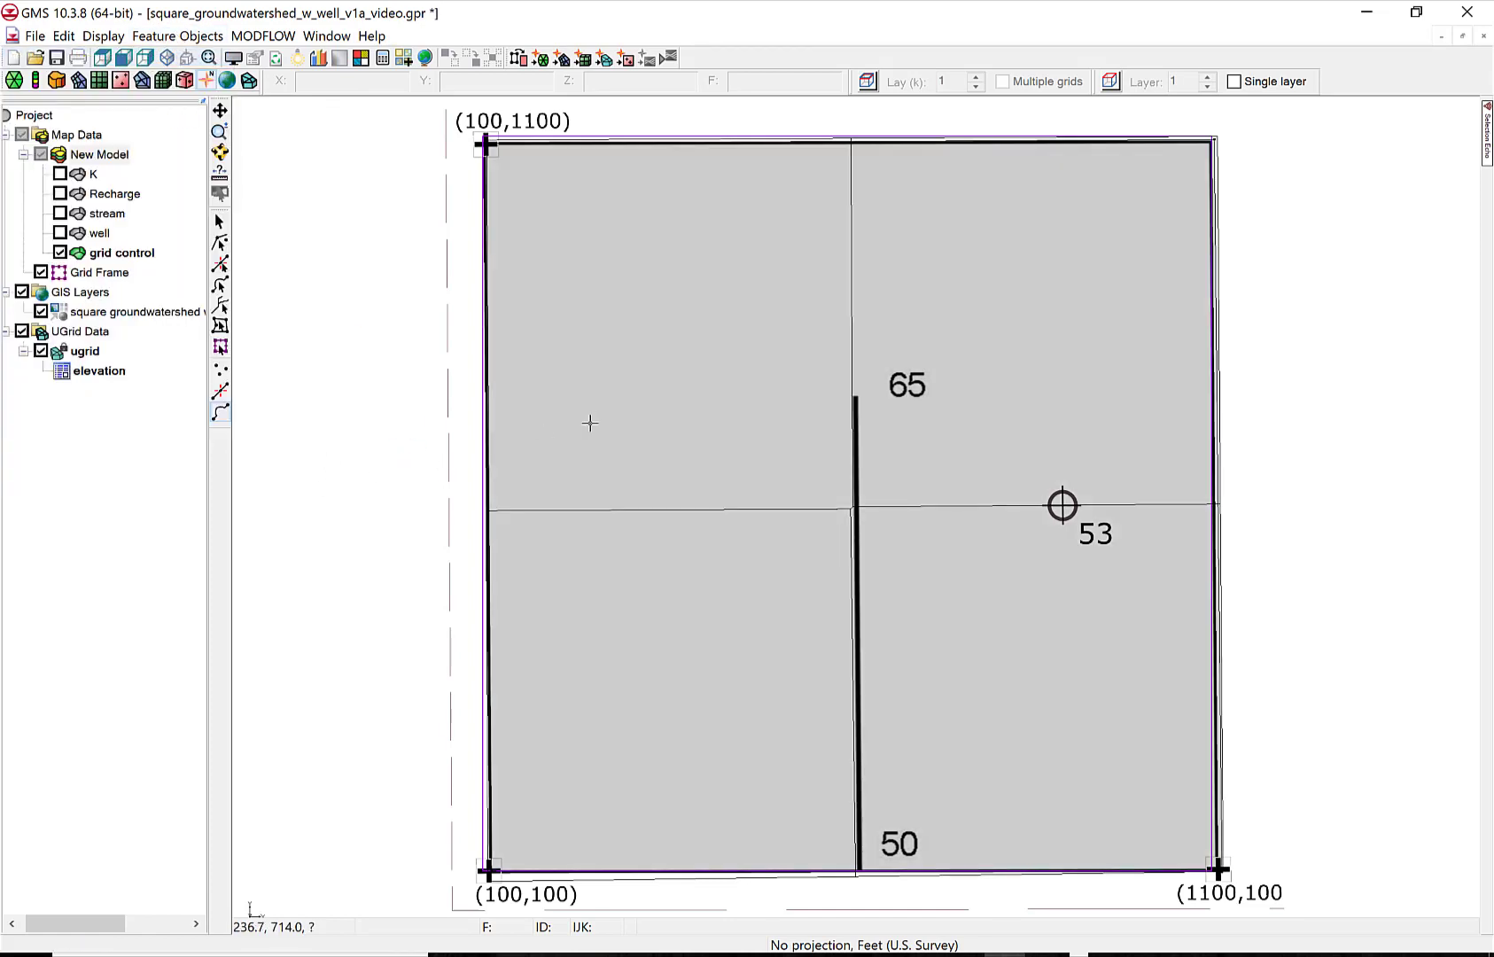
{"action": "left_click", "coordinate": [218, 225]}
{"action": "left_click", "coordinate": [559, 421]}
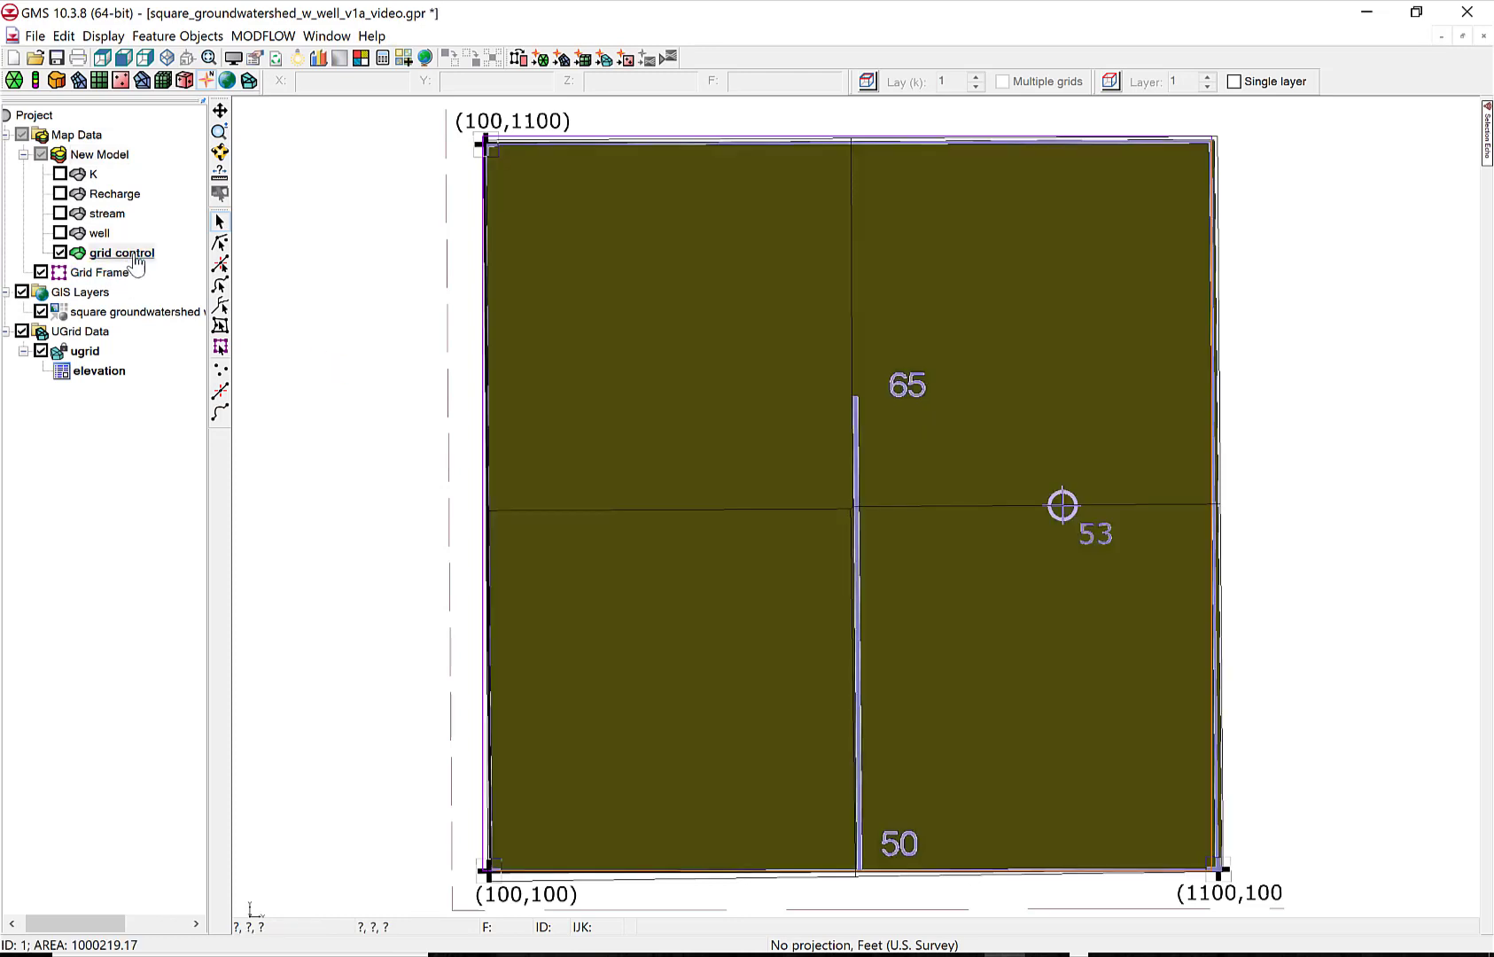
Map the grid control coverage to a new UGrid, ugrid (2).
{"action": "right_click", "coordinate": [124, 254]}
{"action": "mouse_move", "coordinate": [184, 368]}
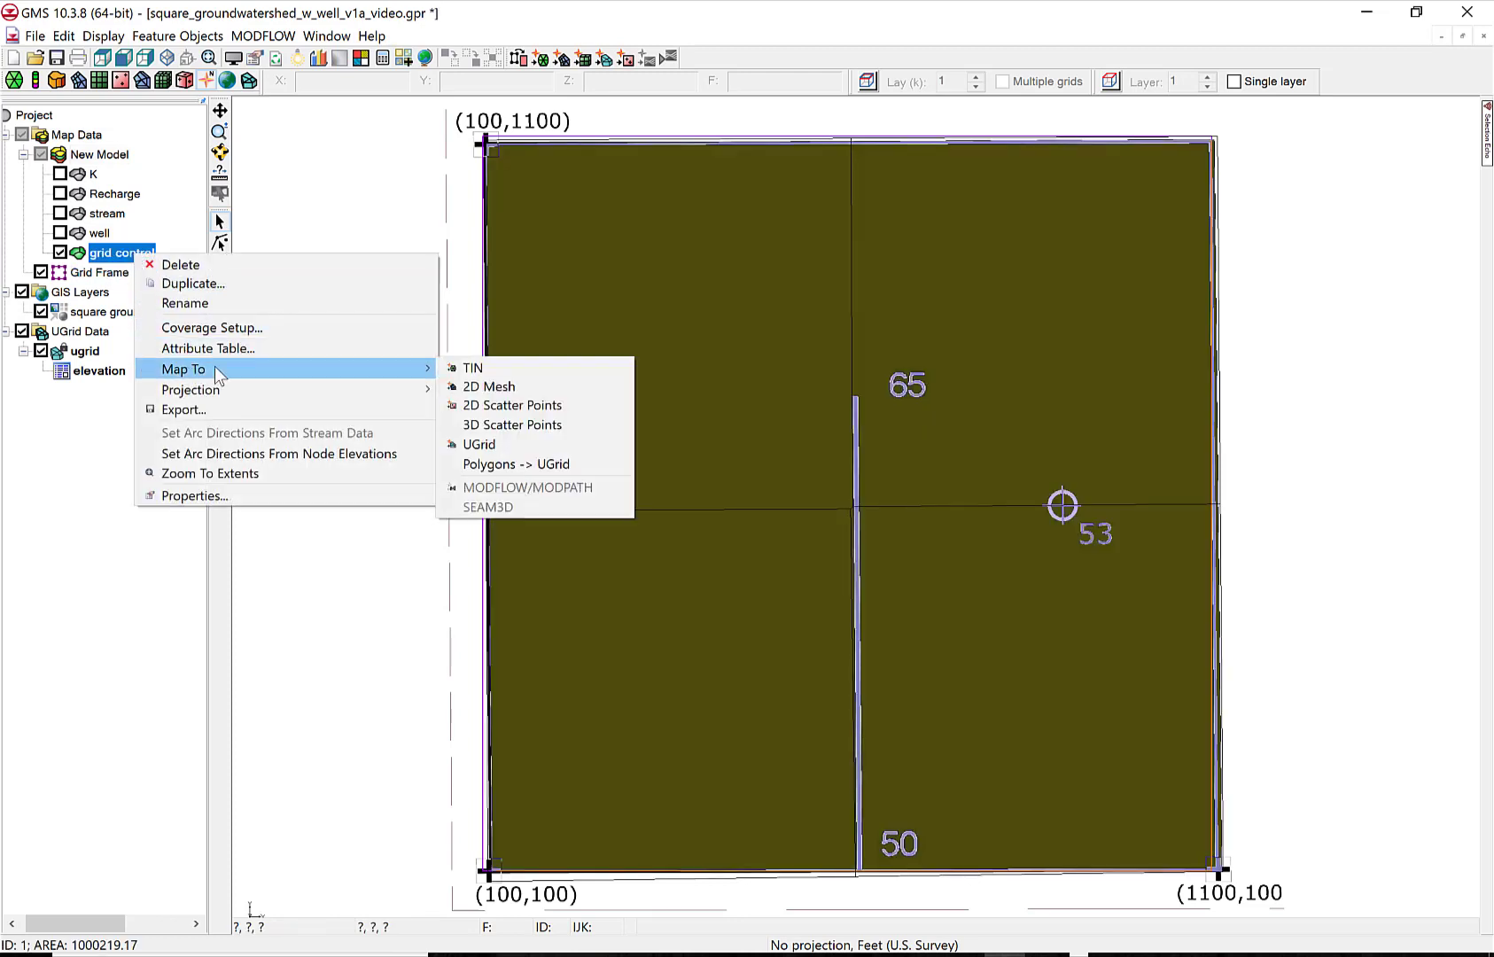
{"action": "left_click", "coordinate": [492, 449]}
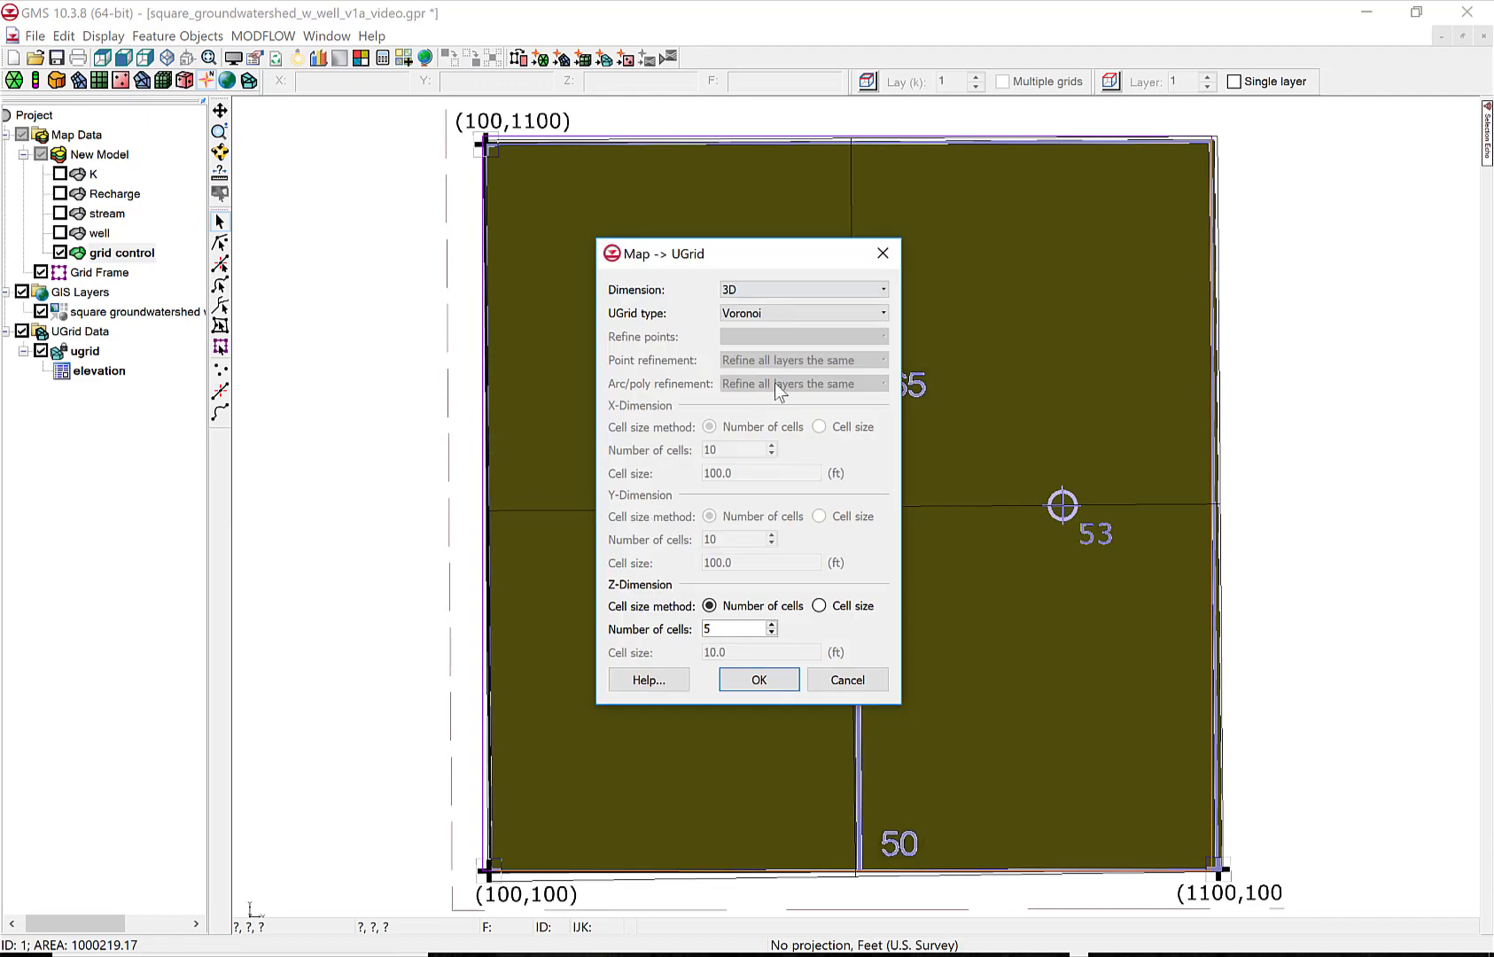
{"action": "left_click", "coordinate": [758, 681]}
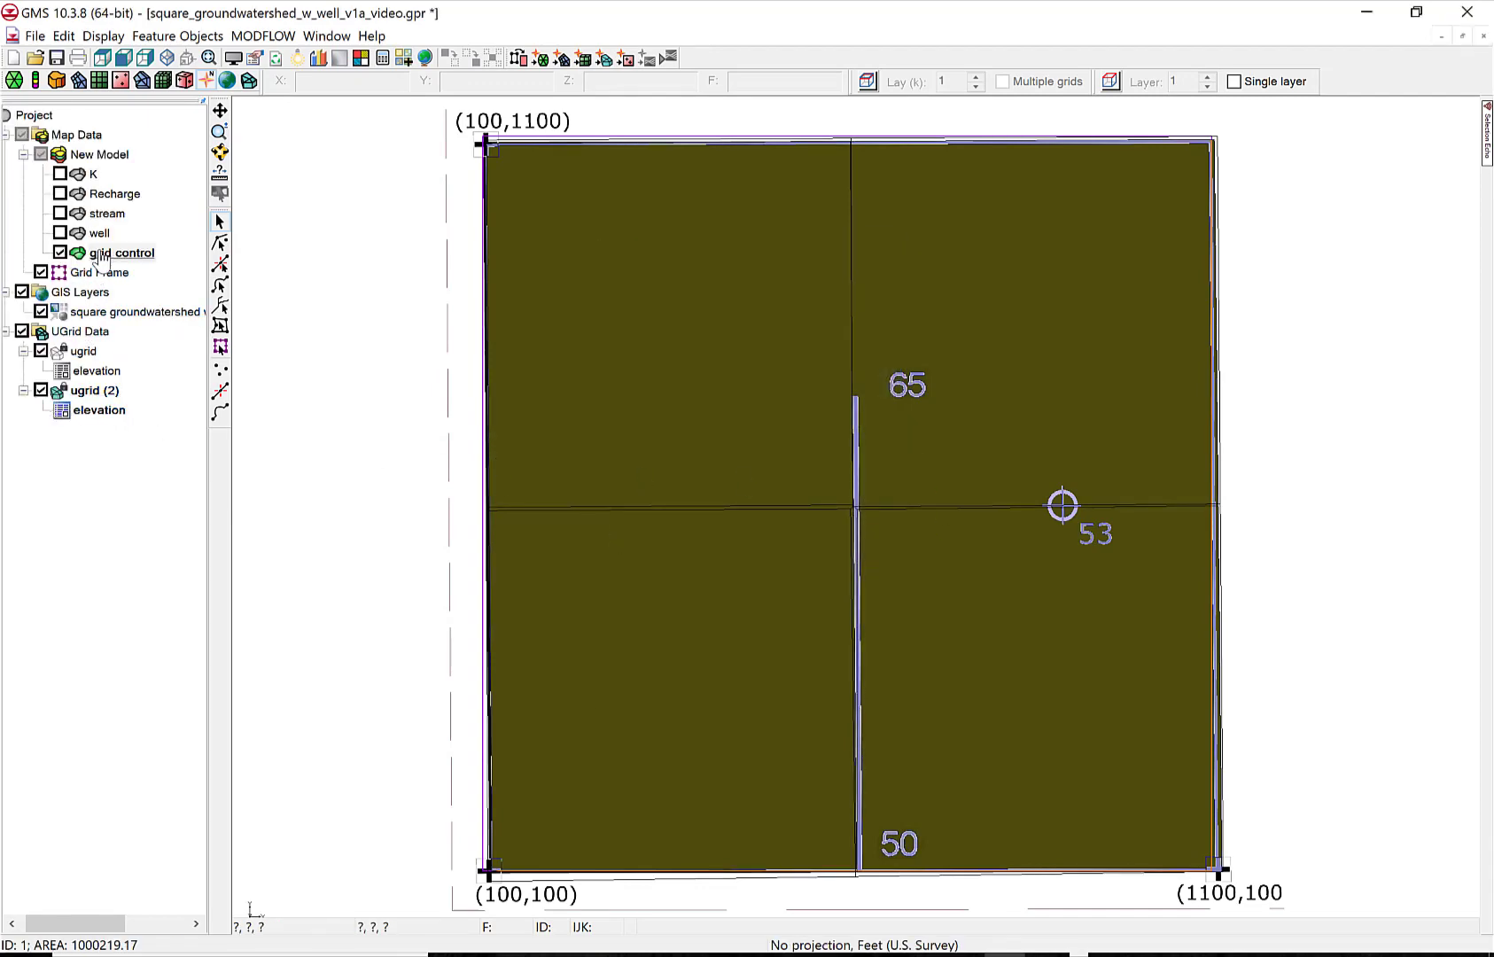
Hide ugrid and ugrid (2), then reactivate the grid control coverage.
{"action": "left_click", "coordinate": [94, 391]}
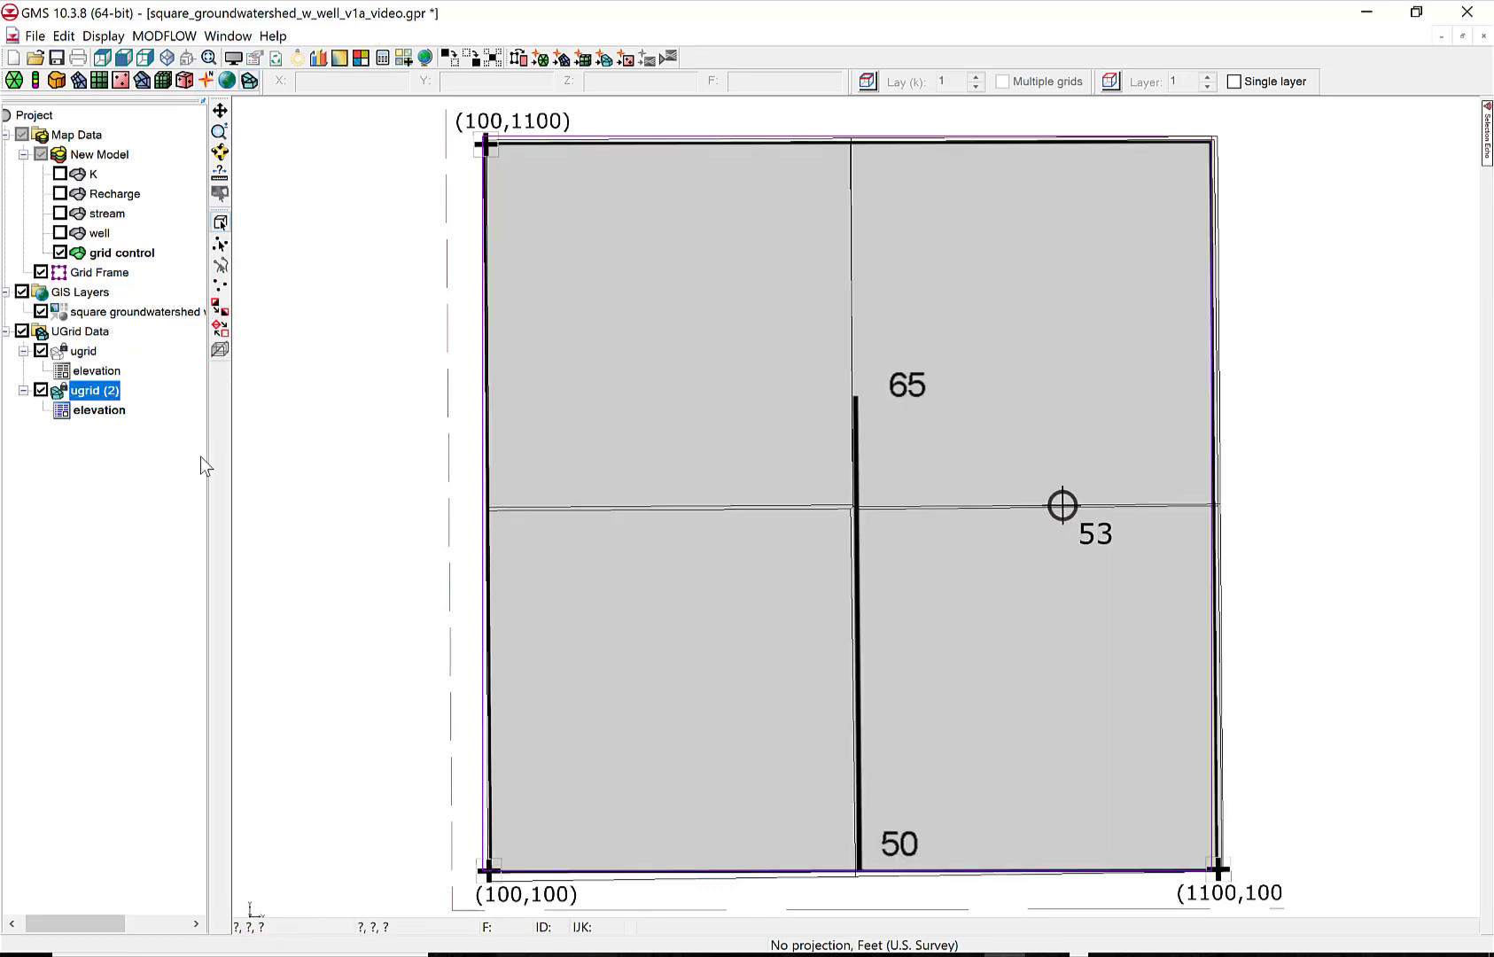
{"action": "left_click", "coordinate": [41, 351]}
{"action": "left_click", "coordinate": [40, 391]}
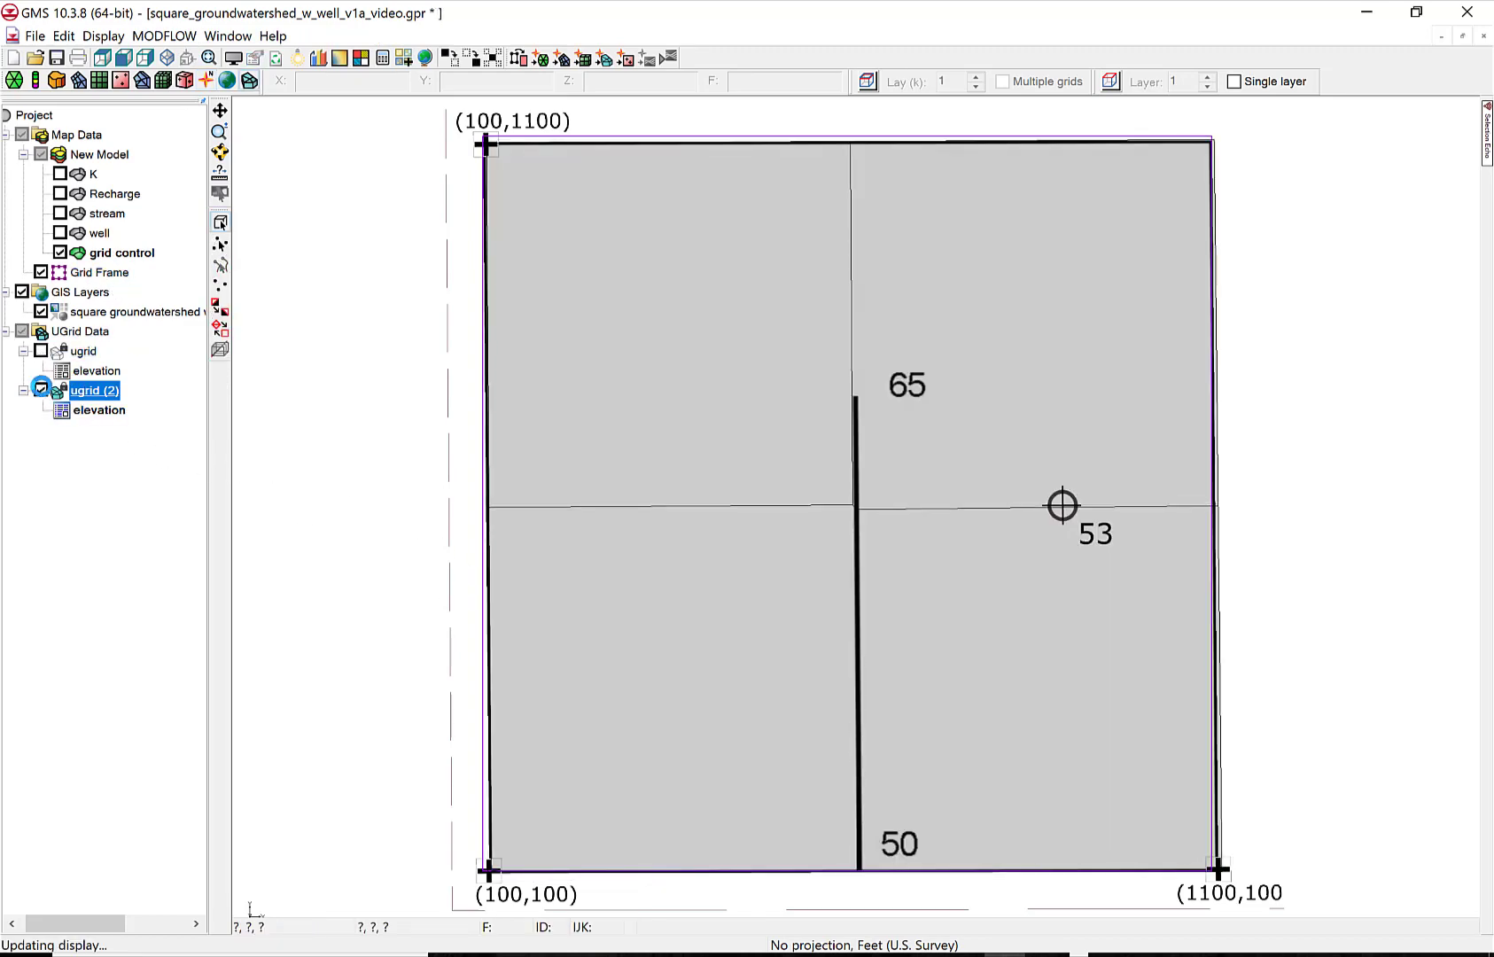
{"action": "left_click", "coordinate": [122, 251]}
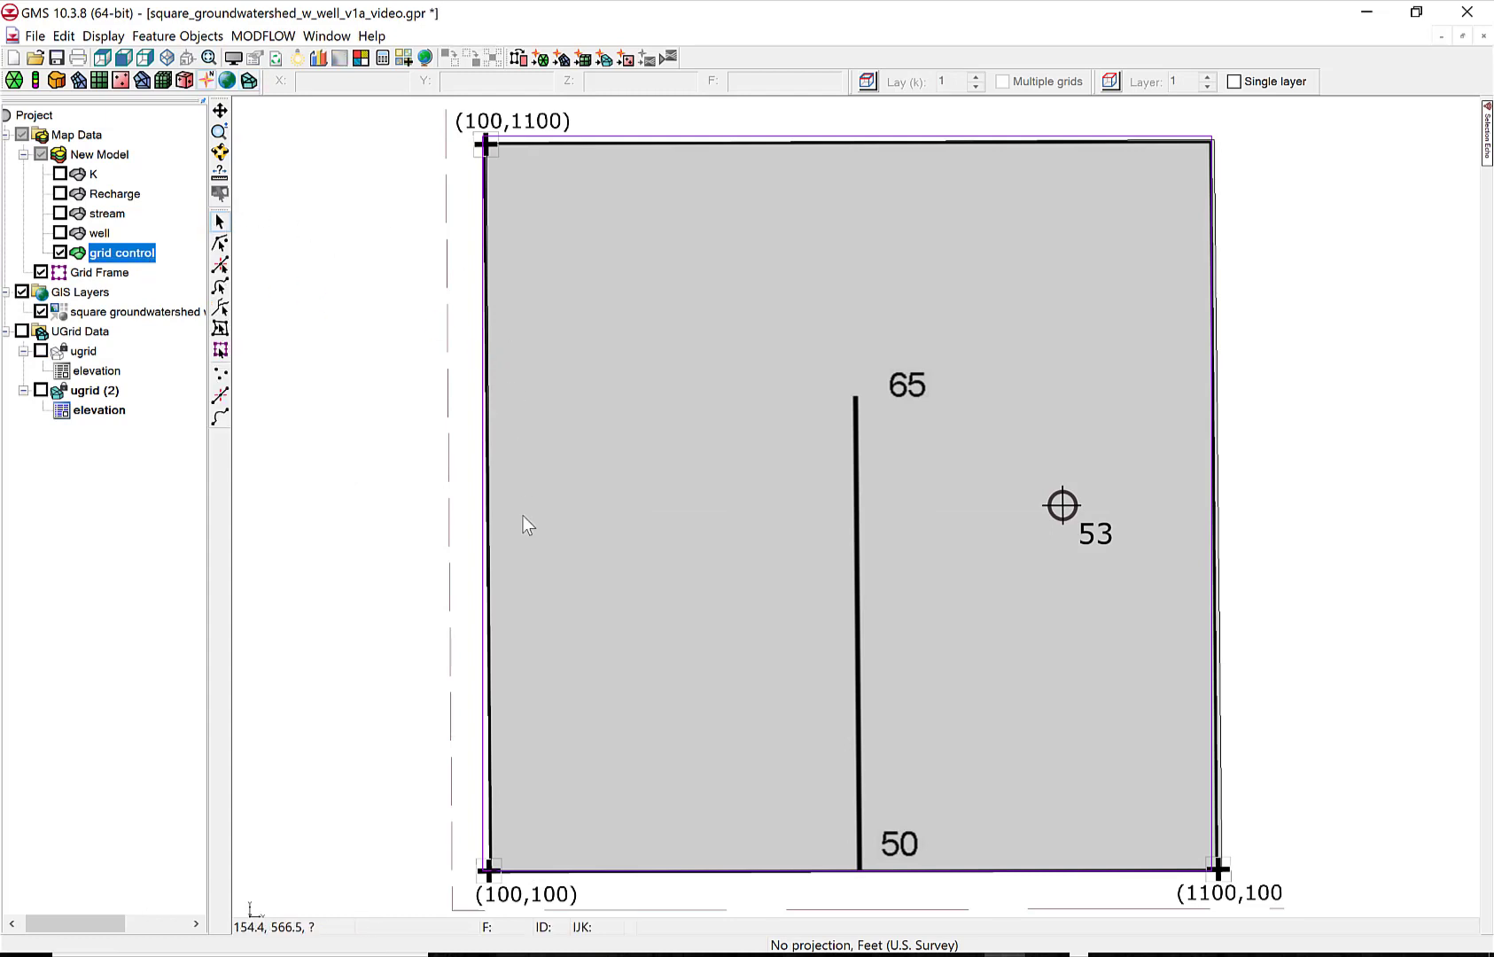
Redistribute the boundary arc's vertices at 100 spacing.
{"action": "left_click", "coordinate": [492, 601]}
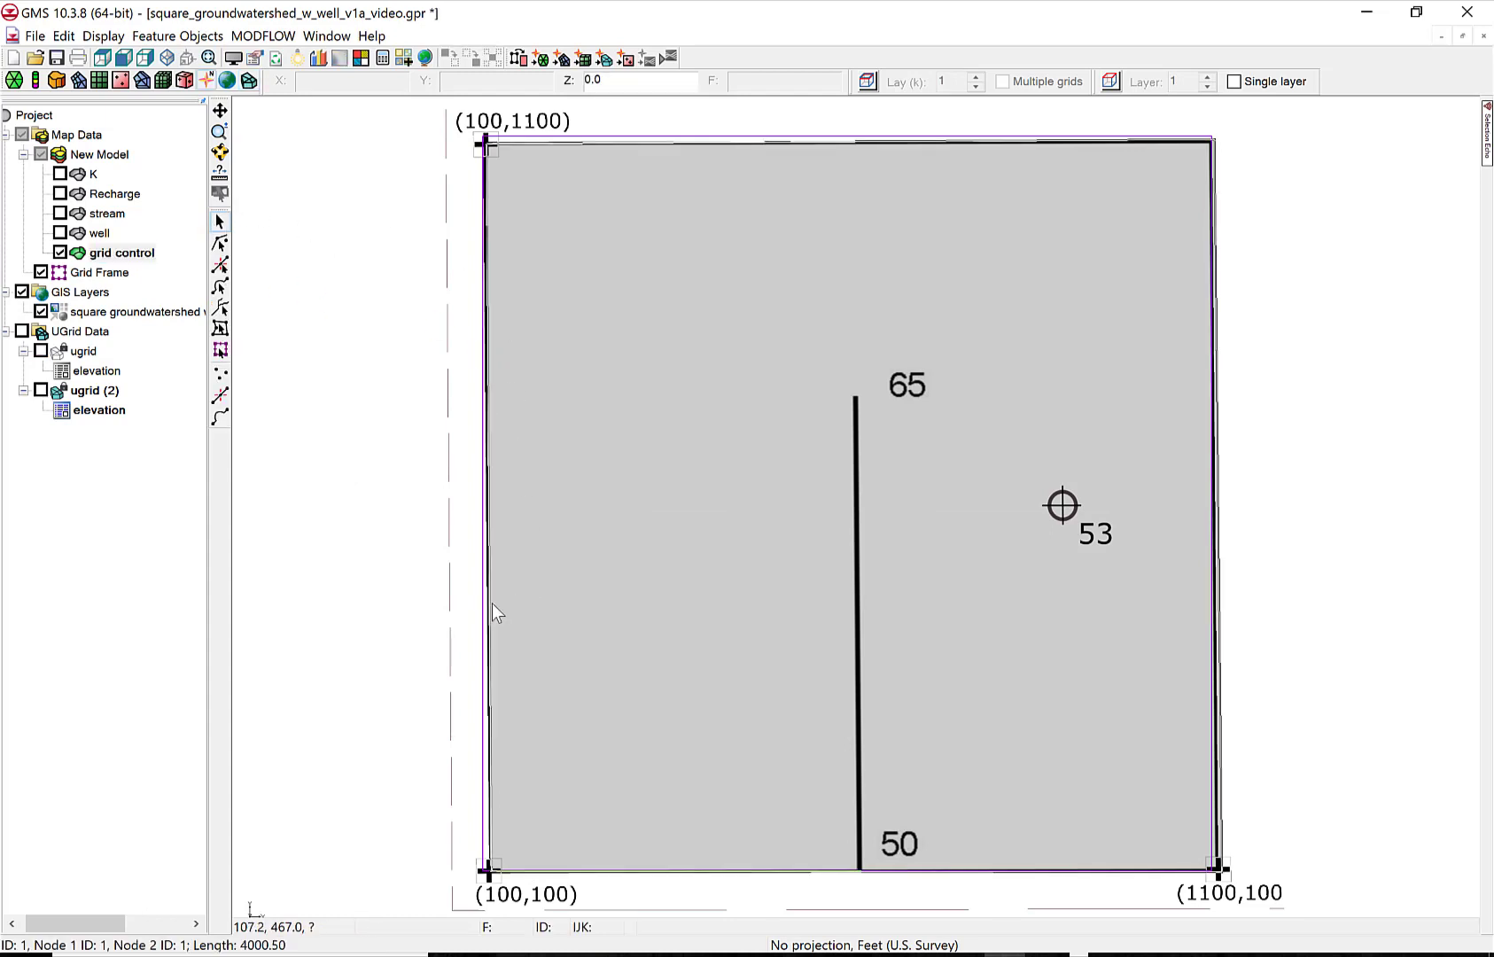
{"action": "right_click", "coordinate": [492, 604]}
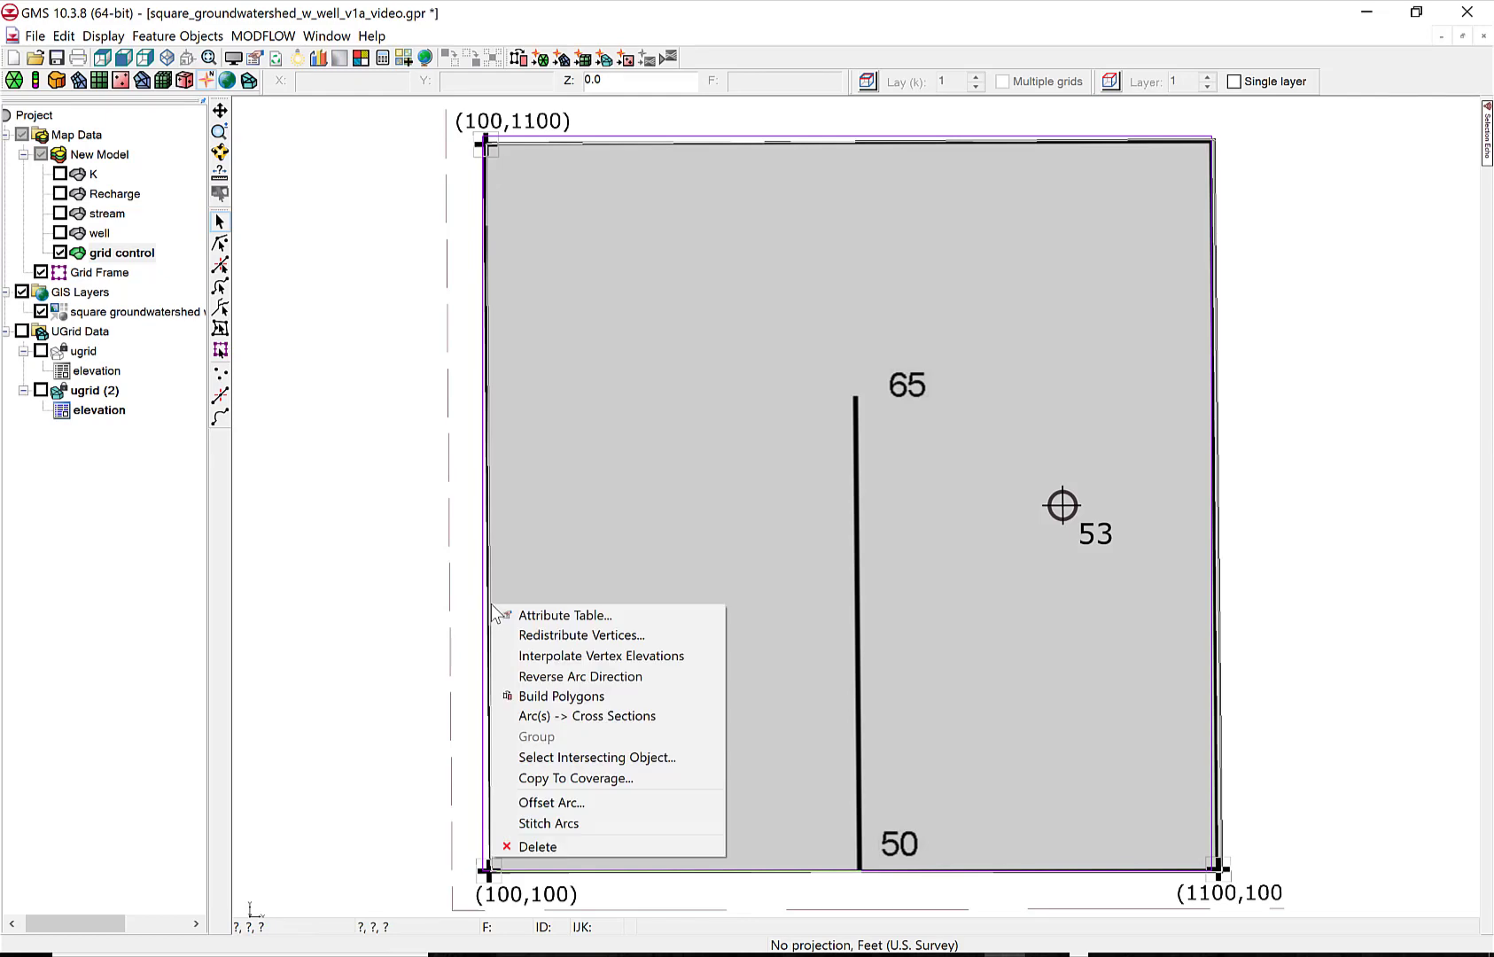
{"action": "left_click", "coordinate": [530, 636]}
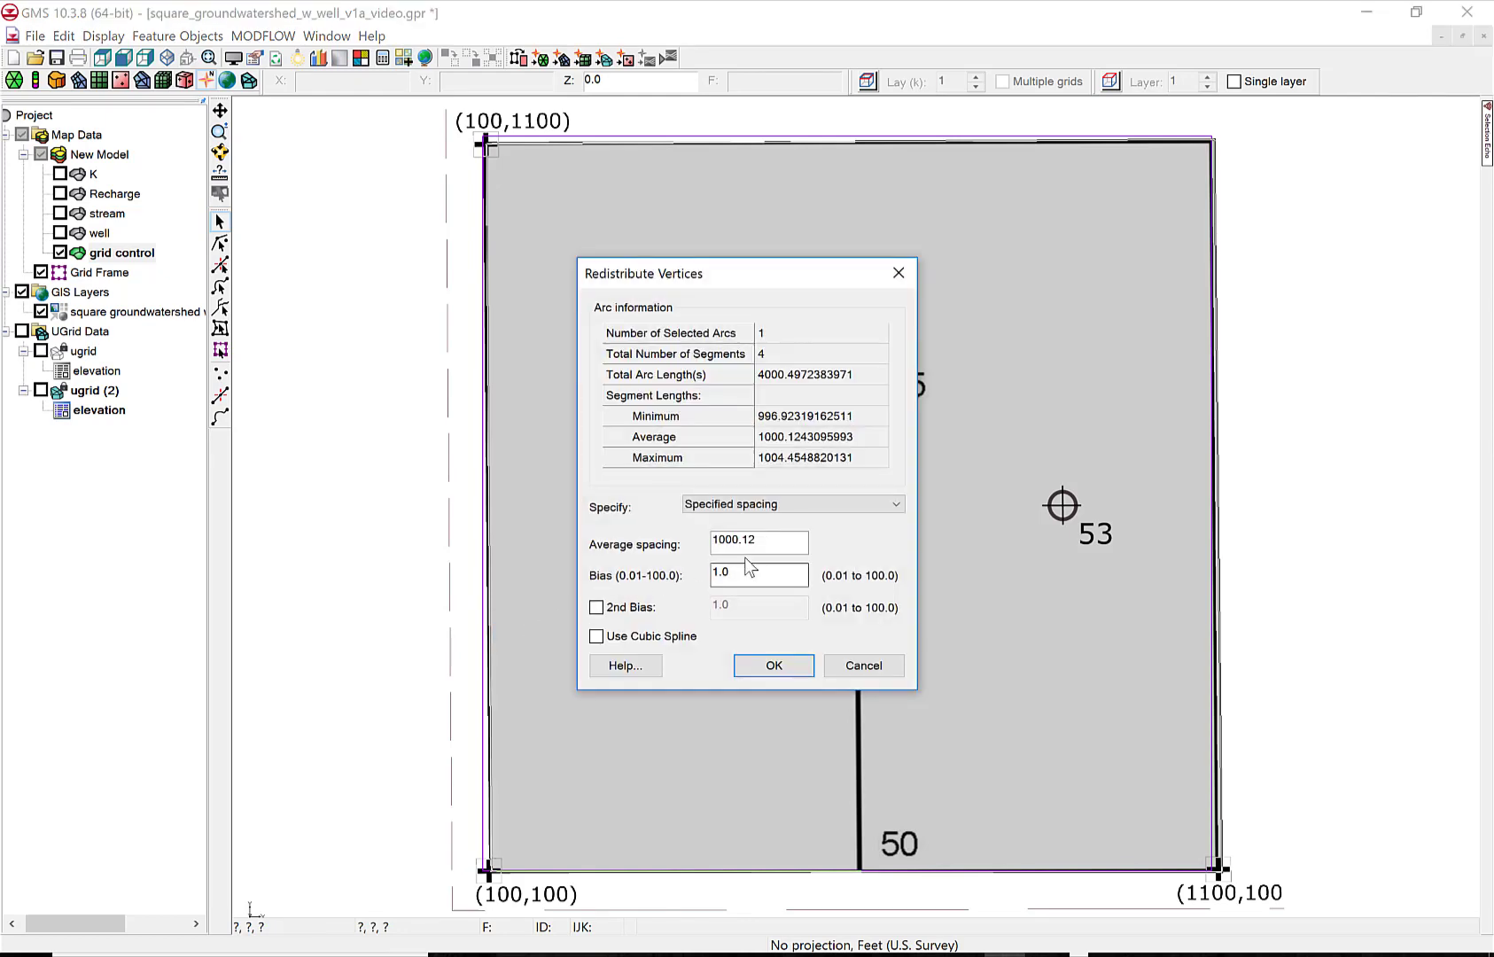
{"action": "left_click_drag", "start_coordinate": [771, 544], "coordinate": [700, 547]}
{"action": "left_click", "coordinate": [770, 665]}
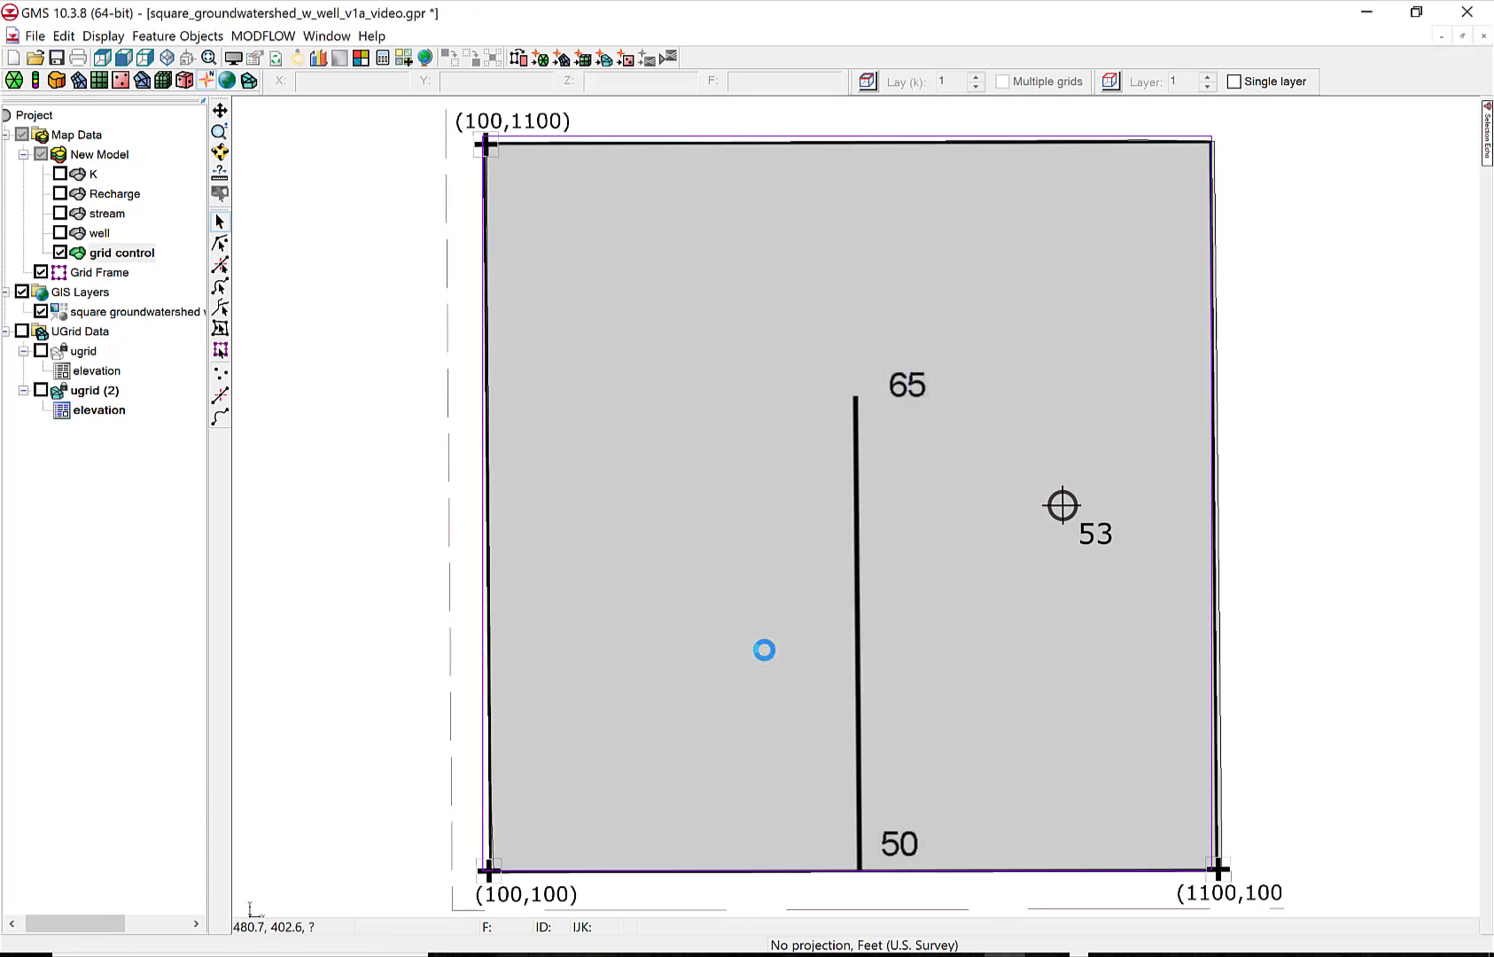
Map grid control to a Voronoi UGrid, creating ugrid (3).
{"action": "right_click", "coordinate": [148, 255]}
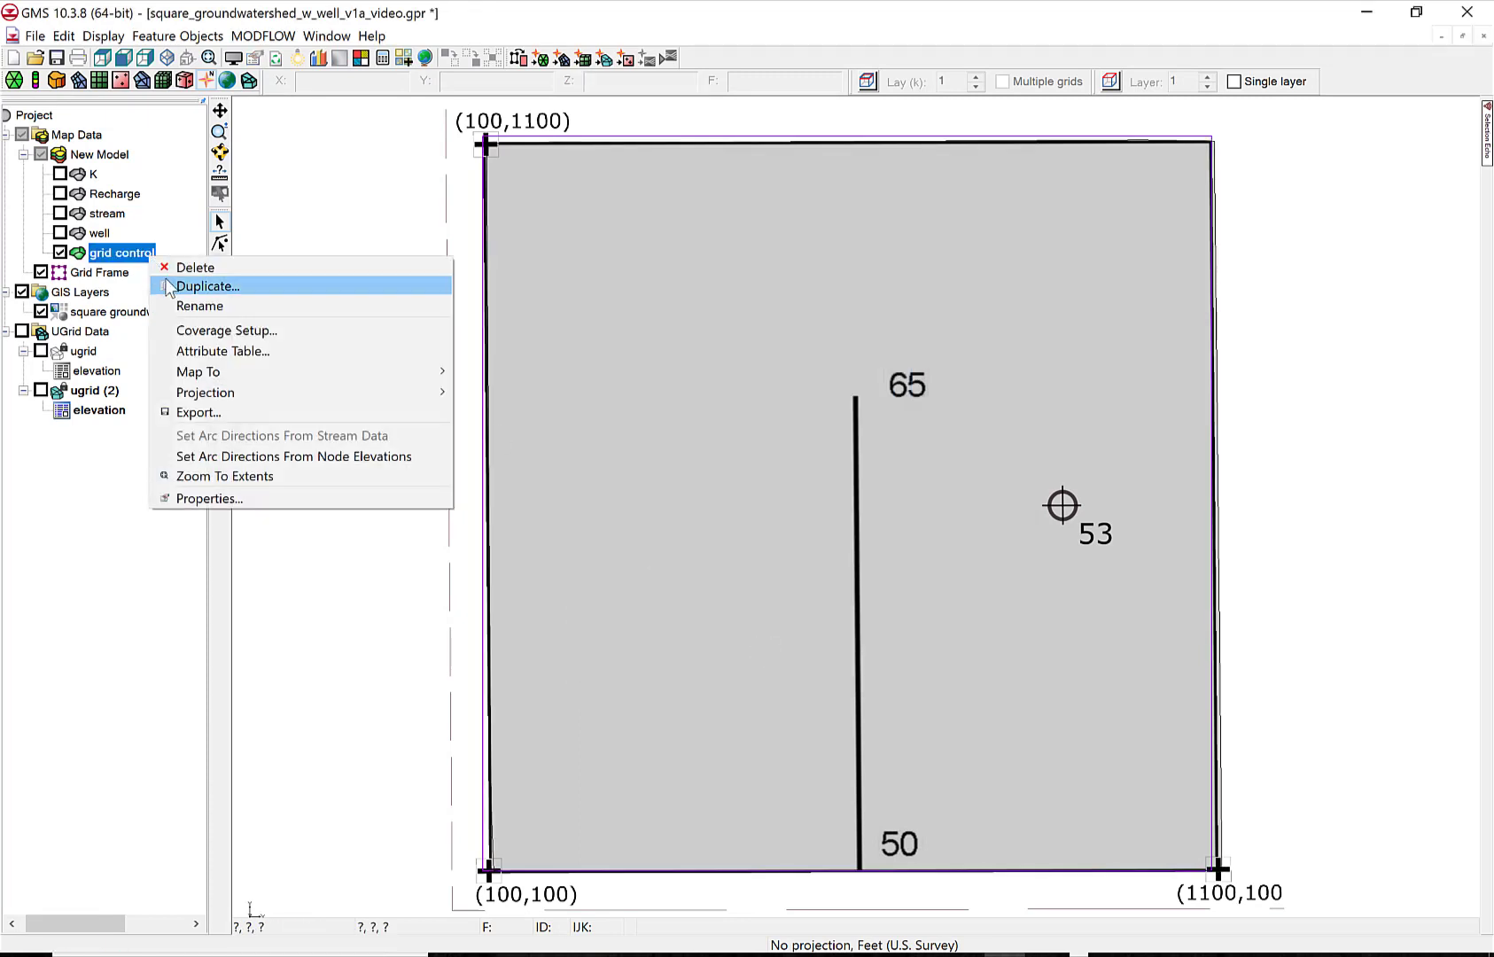
{"action": "mouse_move", "coordinate": [199, 370]}
{"action": "left_click", "coordinate": [491, 445]}
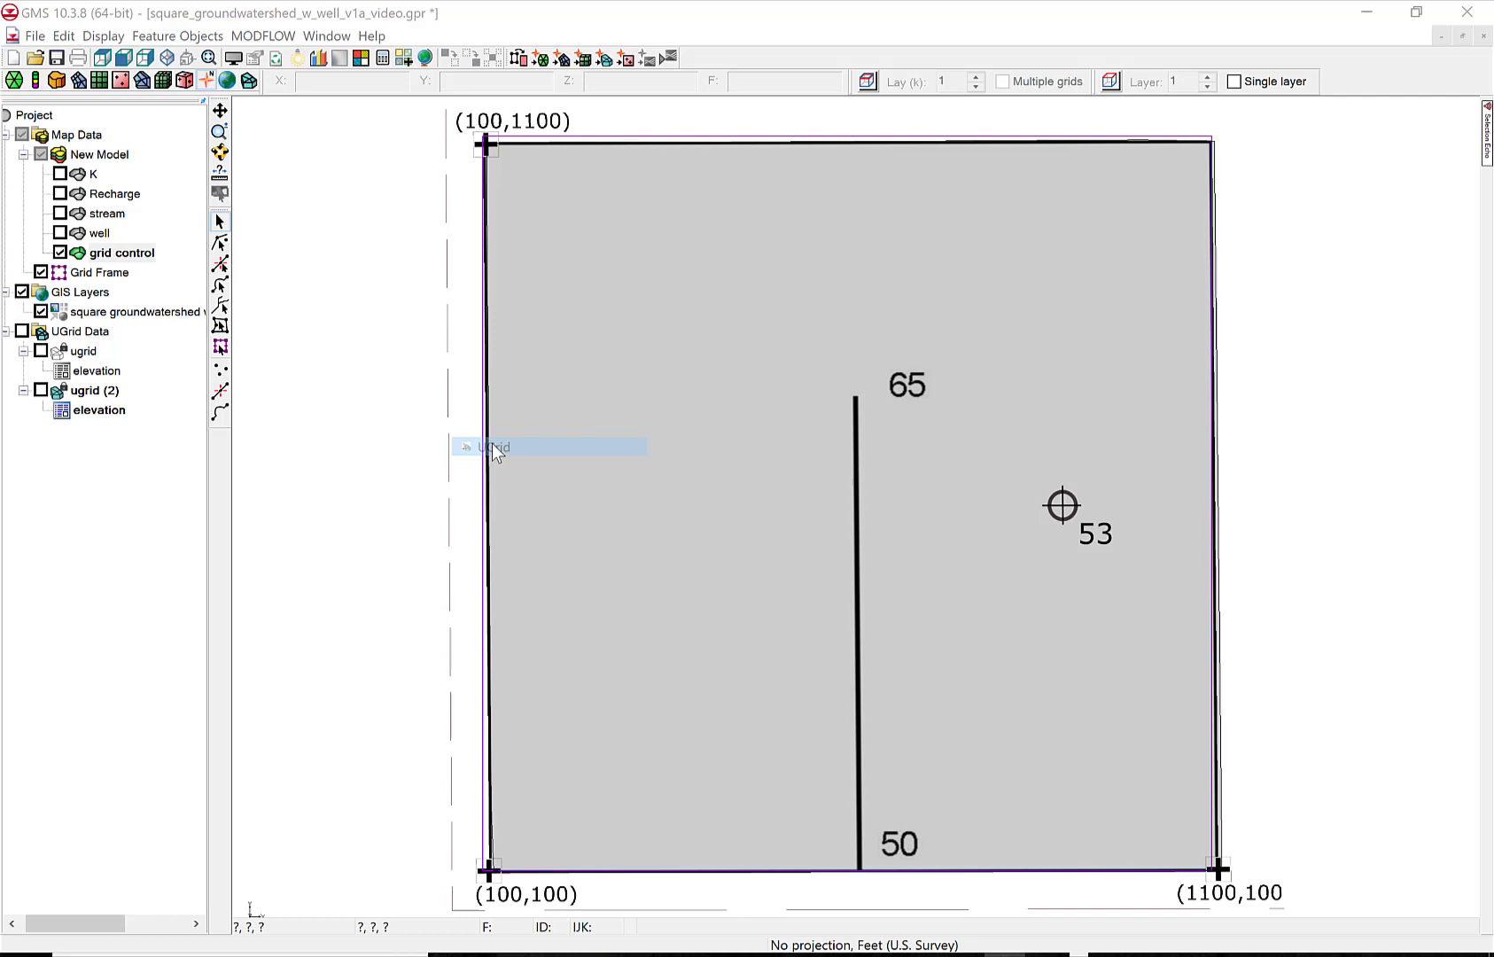
{"action": "left_click", "coordinate": [759, 680]}
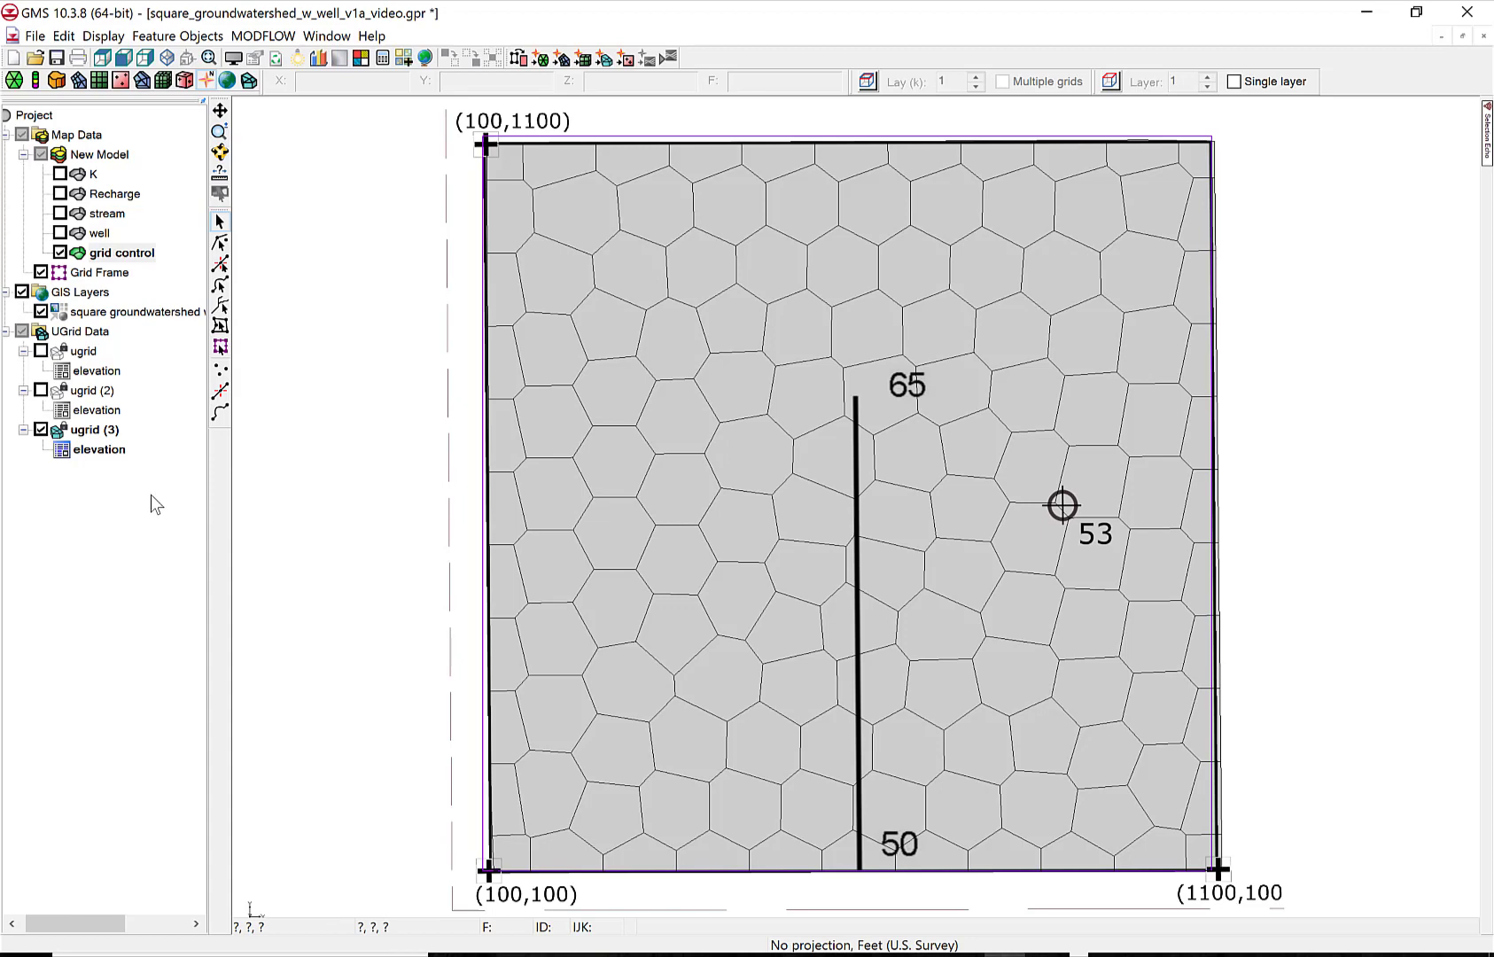
Redistribute the boundary arc's vertices at 60 ft spacing.
{"action": "left_click", "coordinate": [490, 535]}
{"action": "right_click", "coordinate": [489, 526]}
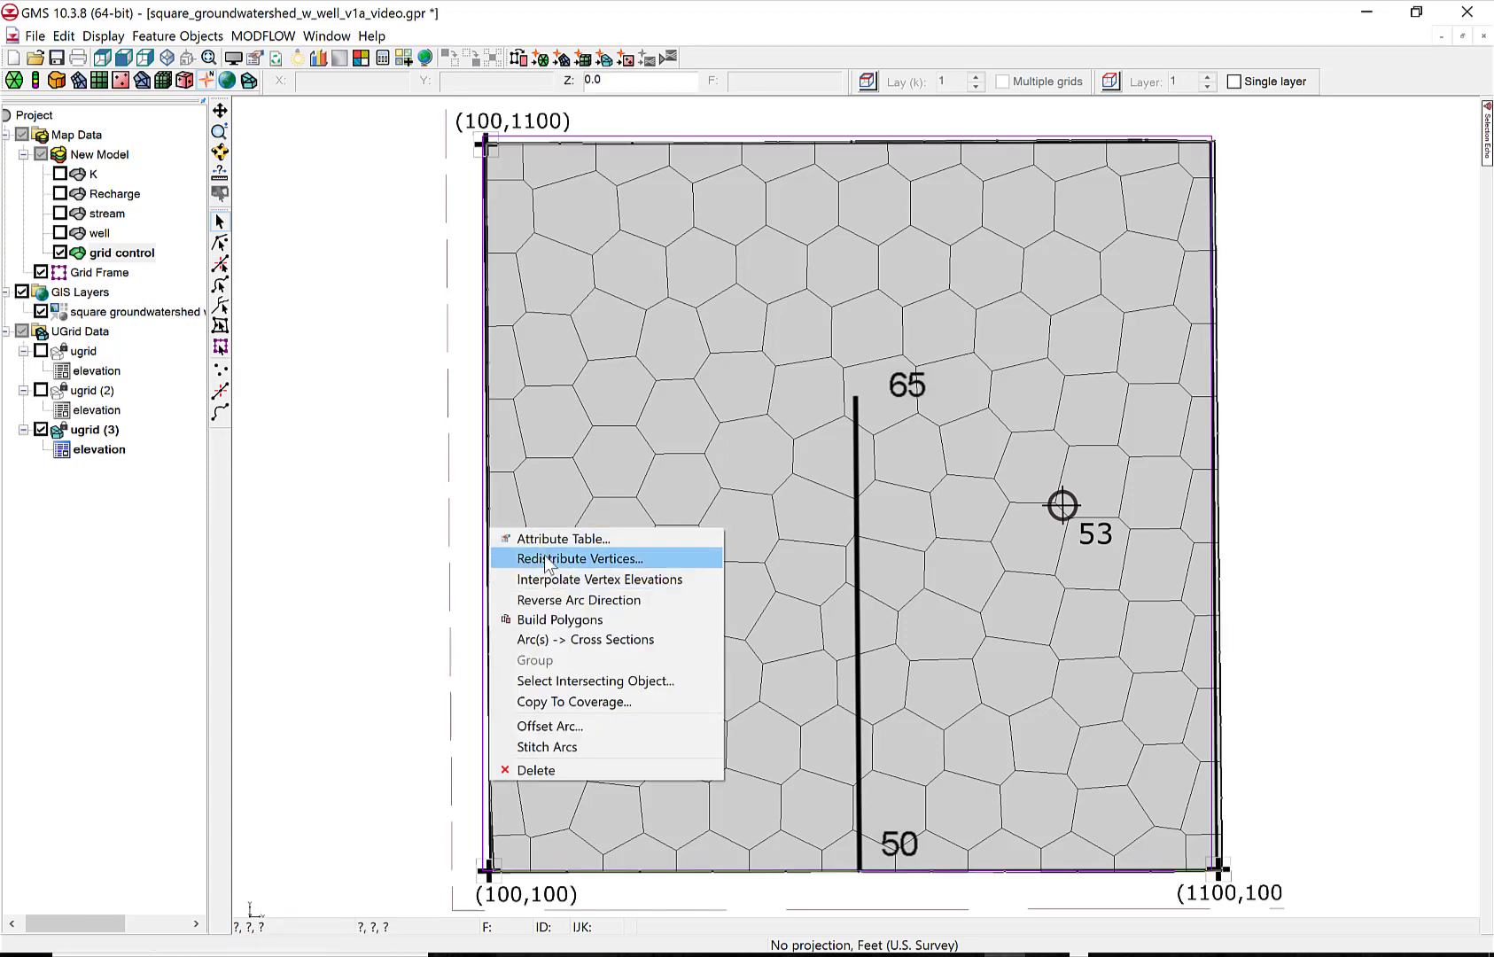
{"action": "left_click", "coordinate": [549, 565]}
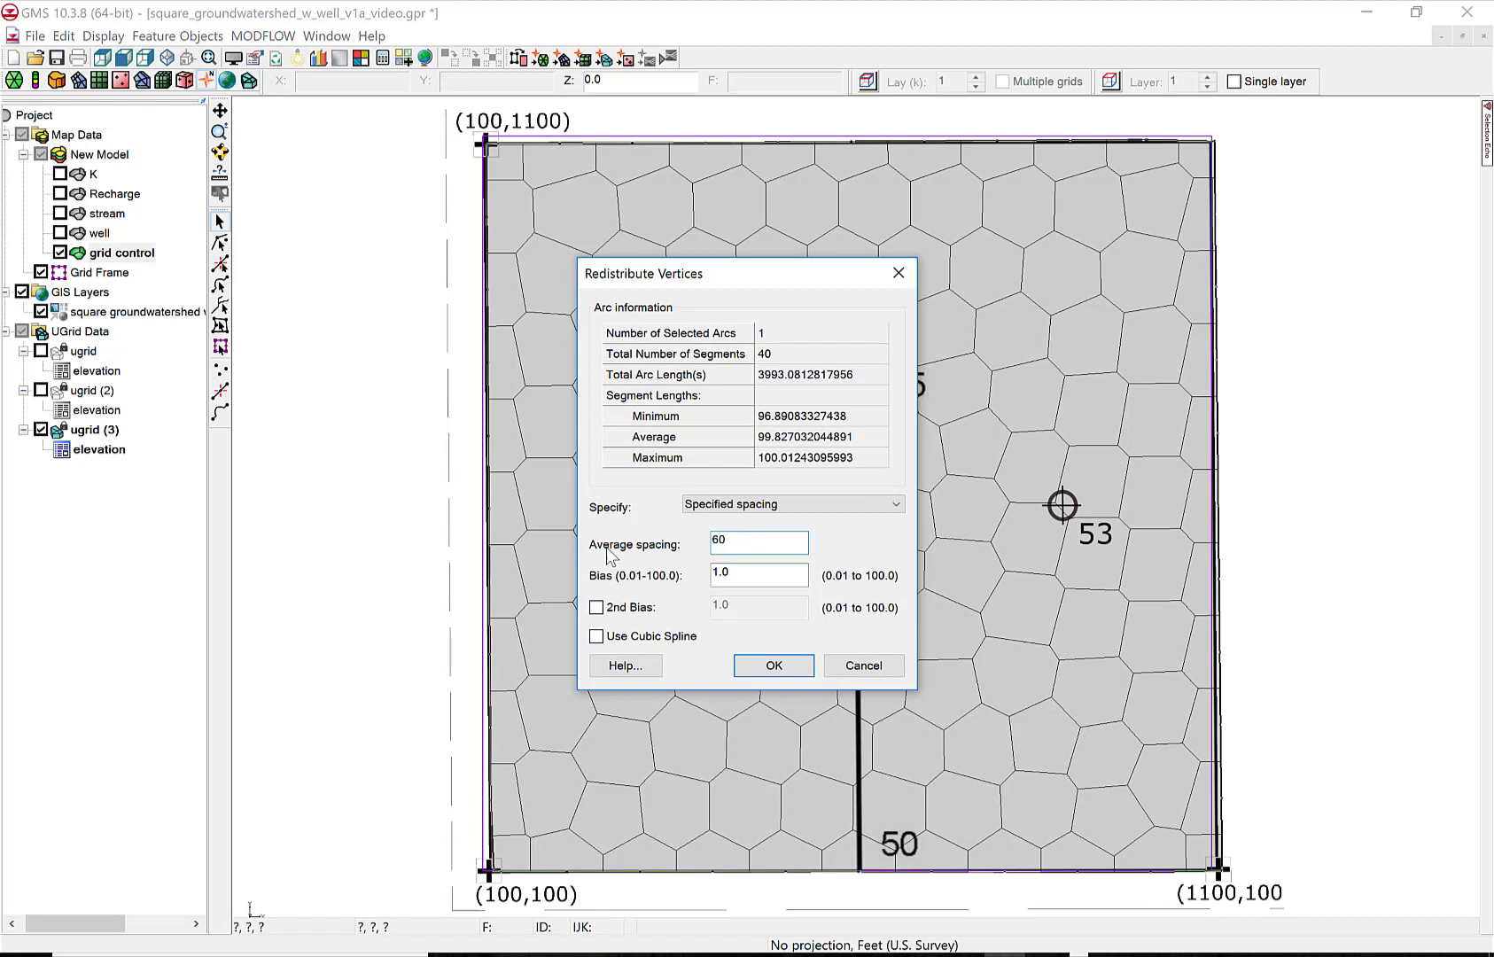
{"action": "left_click", "coordinate": [775, 666]}
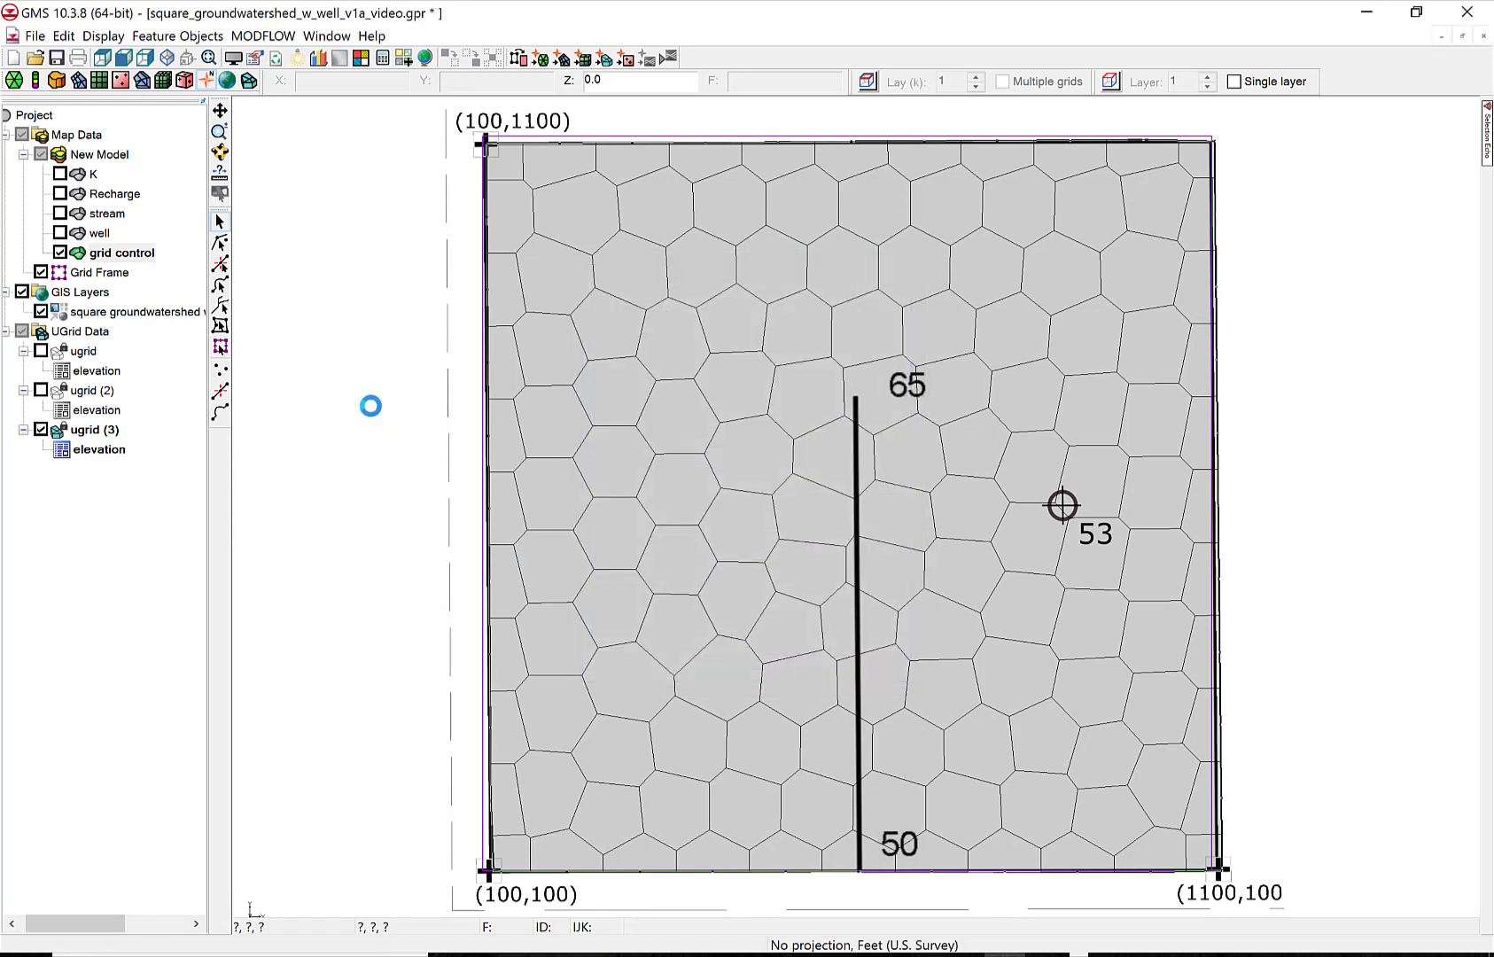
Map grid control to ugrid (4) and hide ugrid (3).
{"action": "right_click", "coordinate": [137, 263]}
{"action": "mouse_move", "coordinate": [183, 371]}
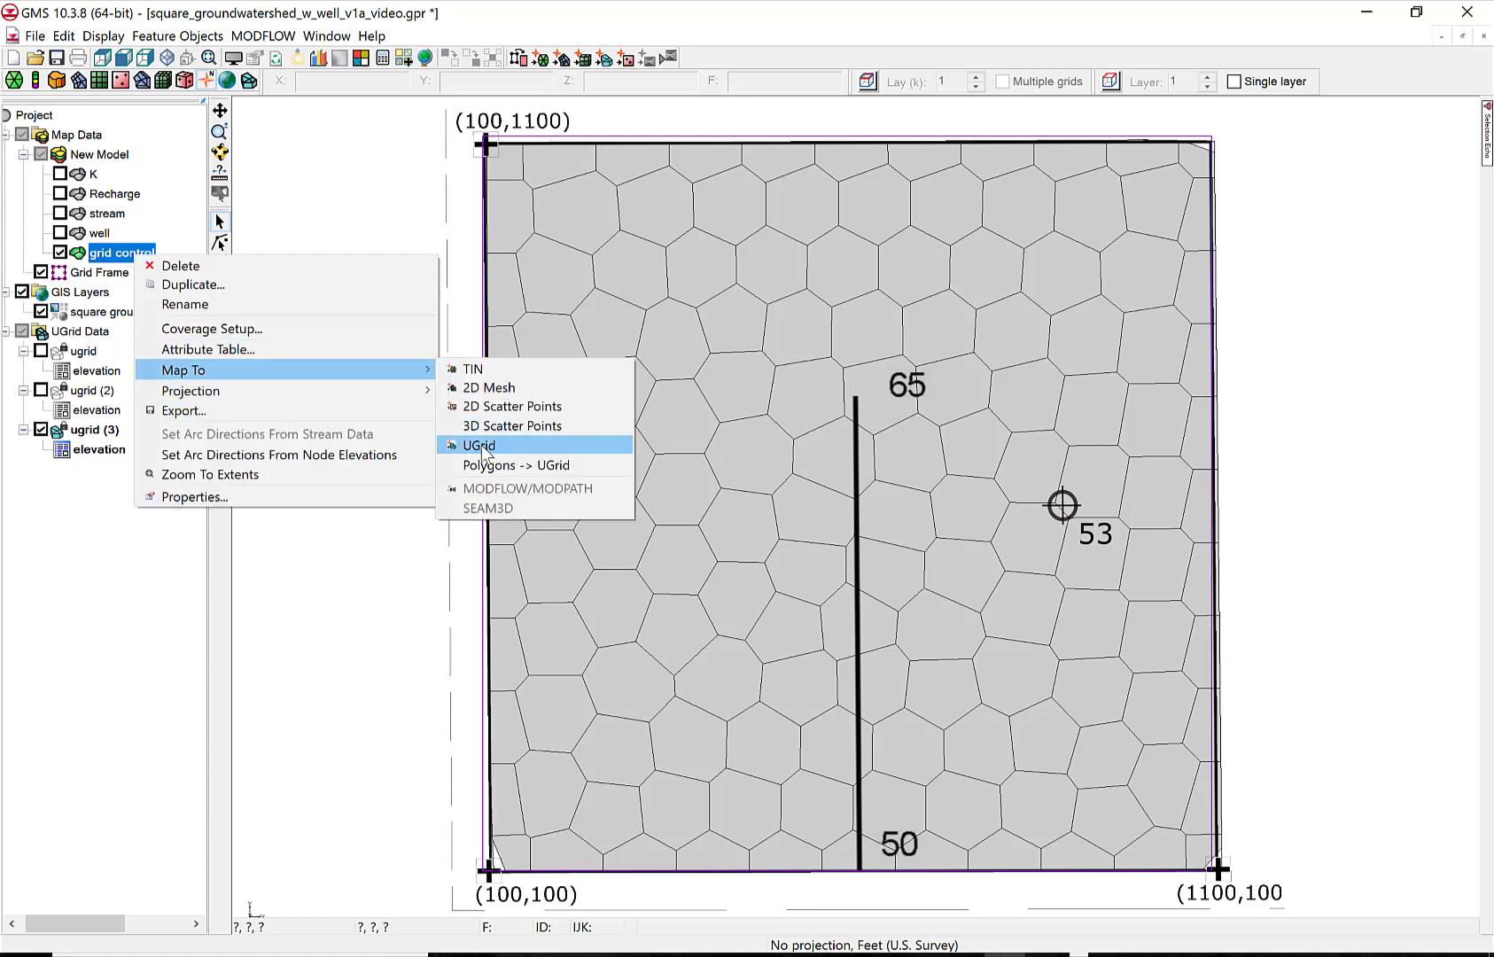
{"action": "left_click", "coordinate": [485, 450]}
{"action": "left_click", "coordinate": [759, 680]}
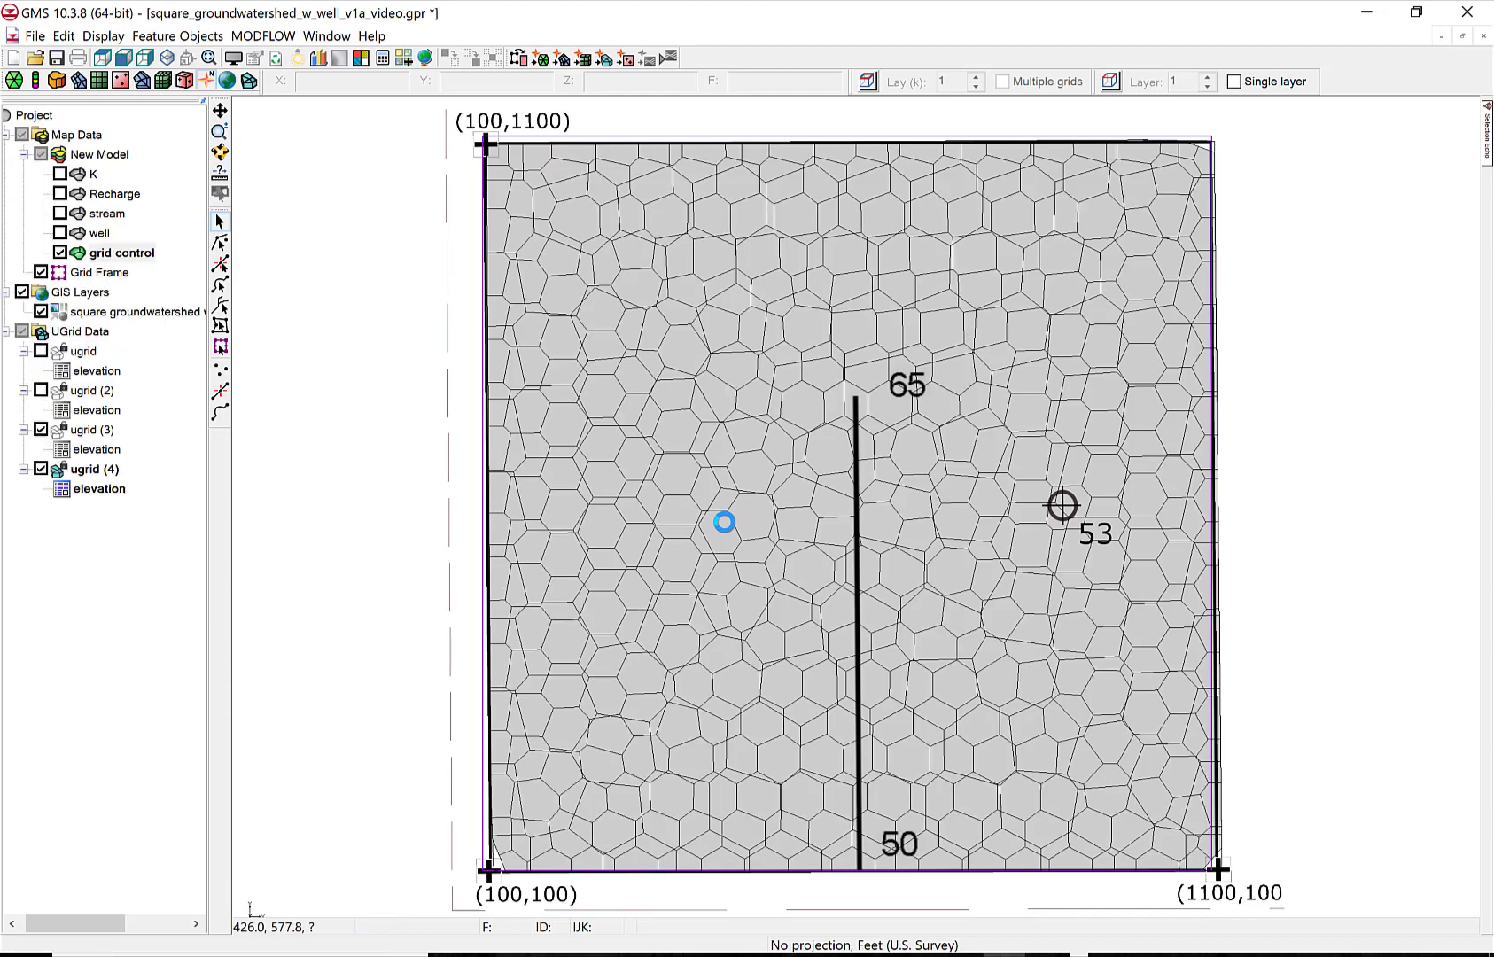
{"action": "left_click", "coordinate": [40, 430]}
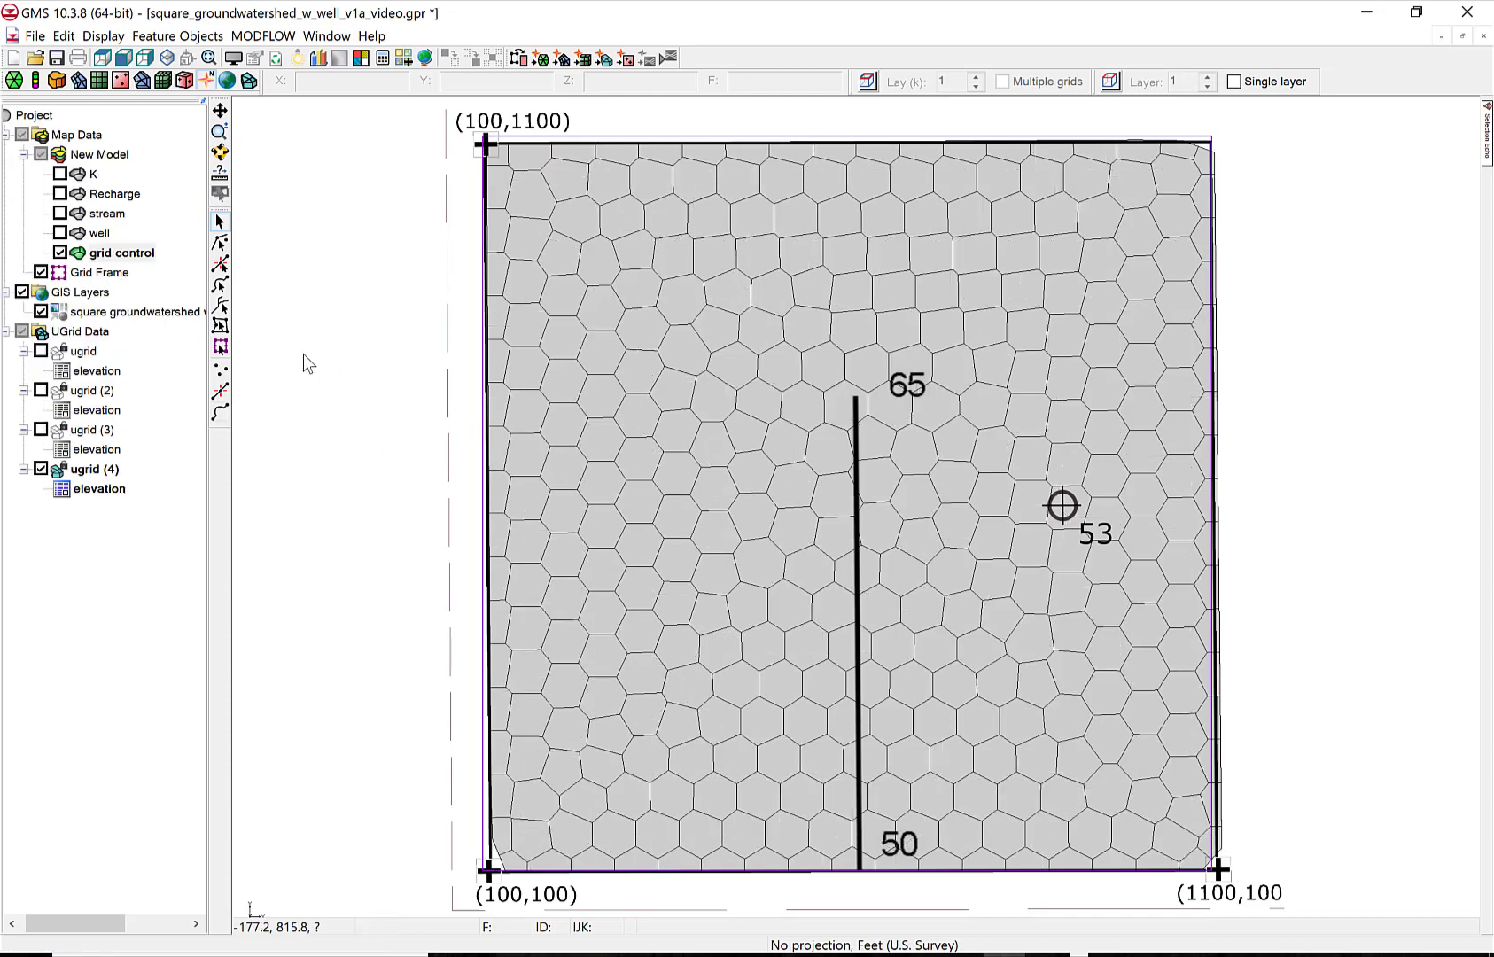
Copy the stream arc from the stream coverage into grid control.
{"action": "left_click", "coordinate": [107, 213]}
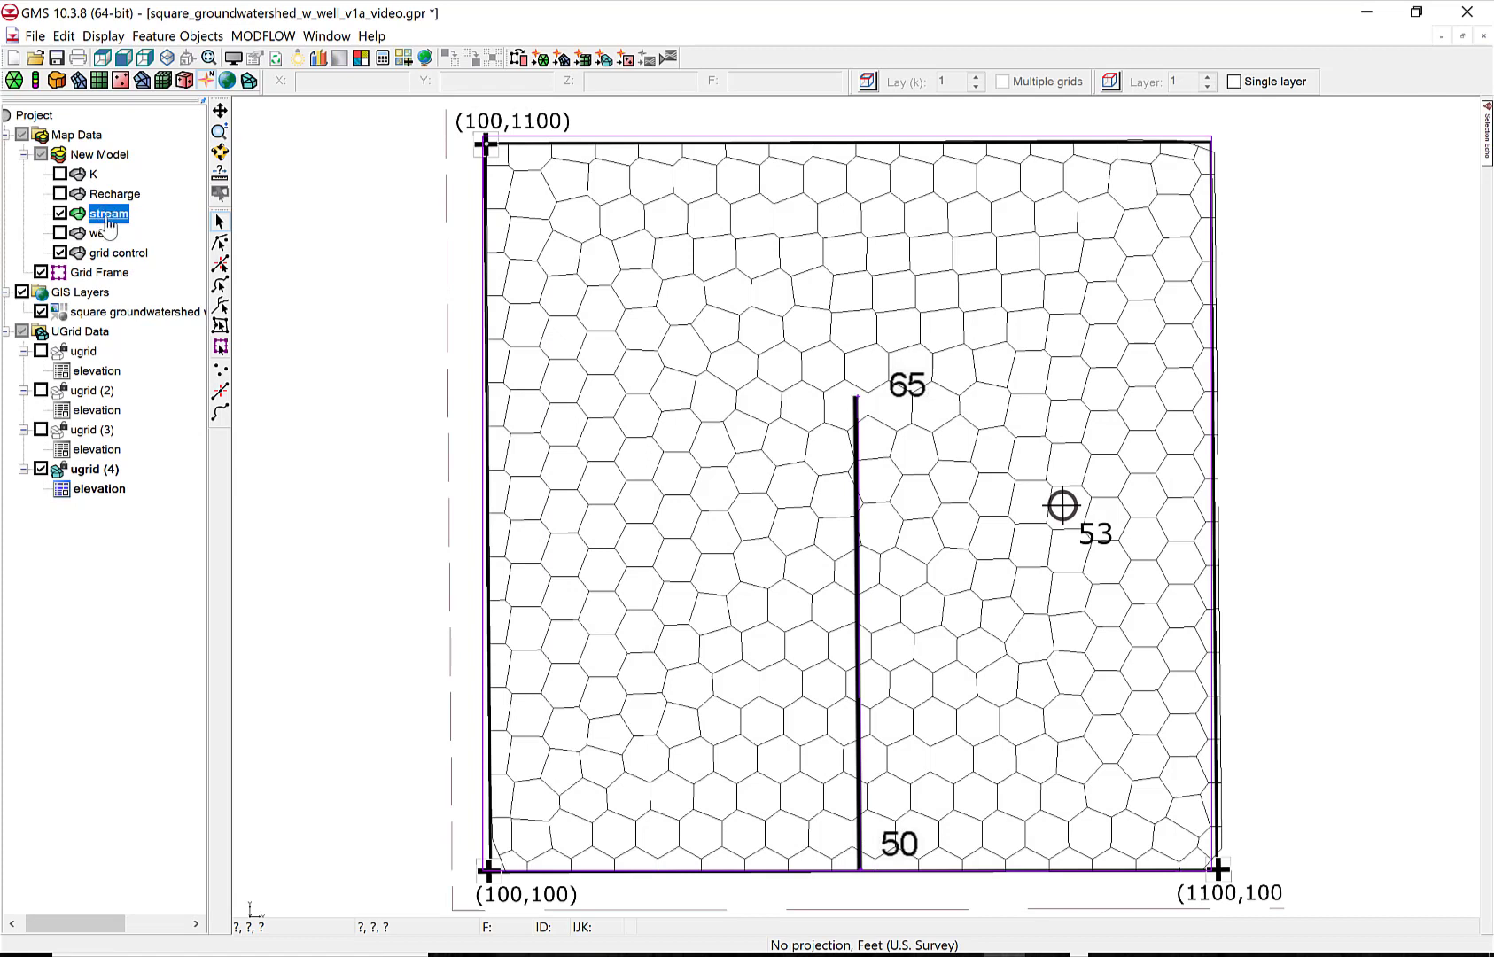
{"action": "right_click", "coordinate": [108, 216]}
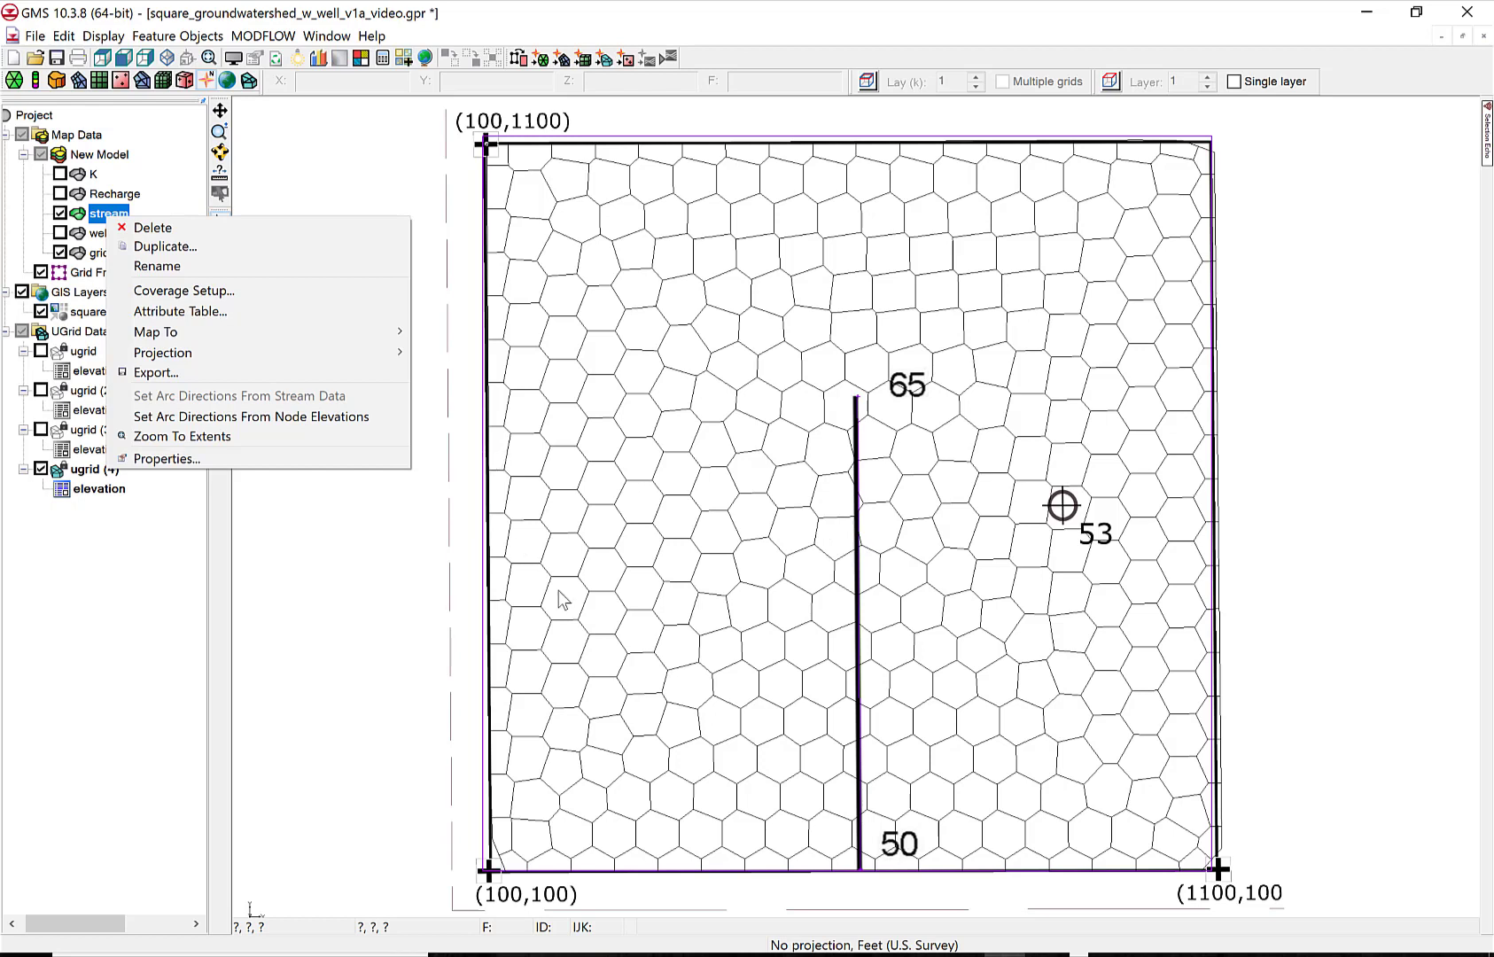
{"action": "left_click", "coordinate": [863, 605]}
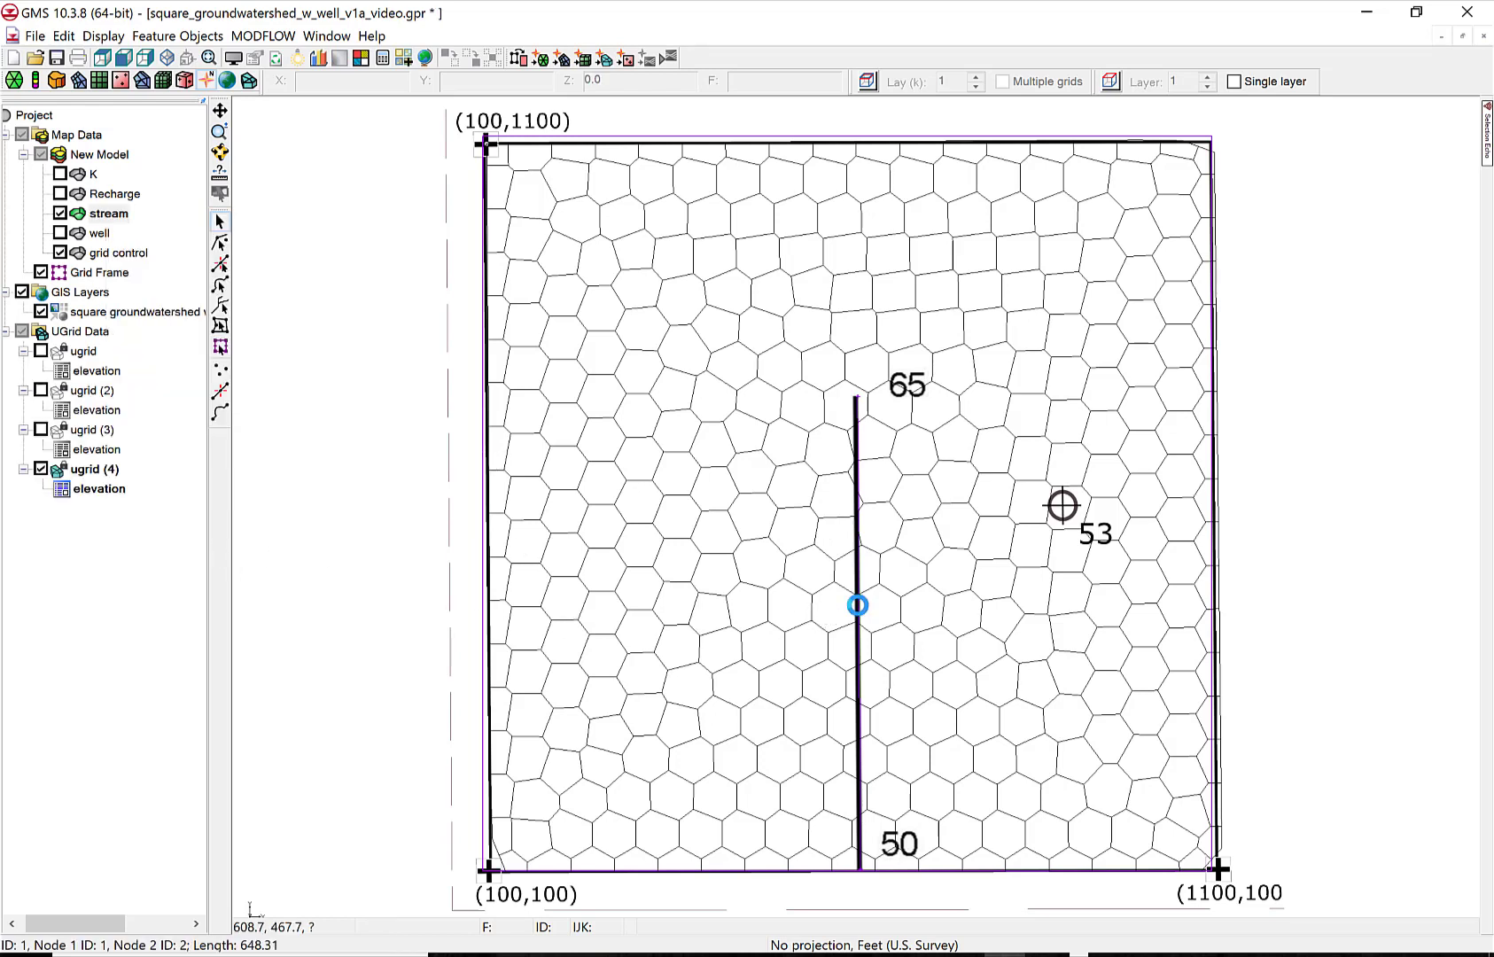
{"action": "right_click", "coordinate": [867, 614]}
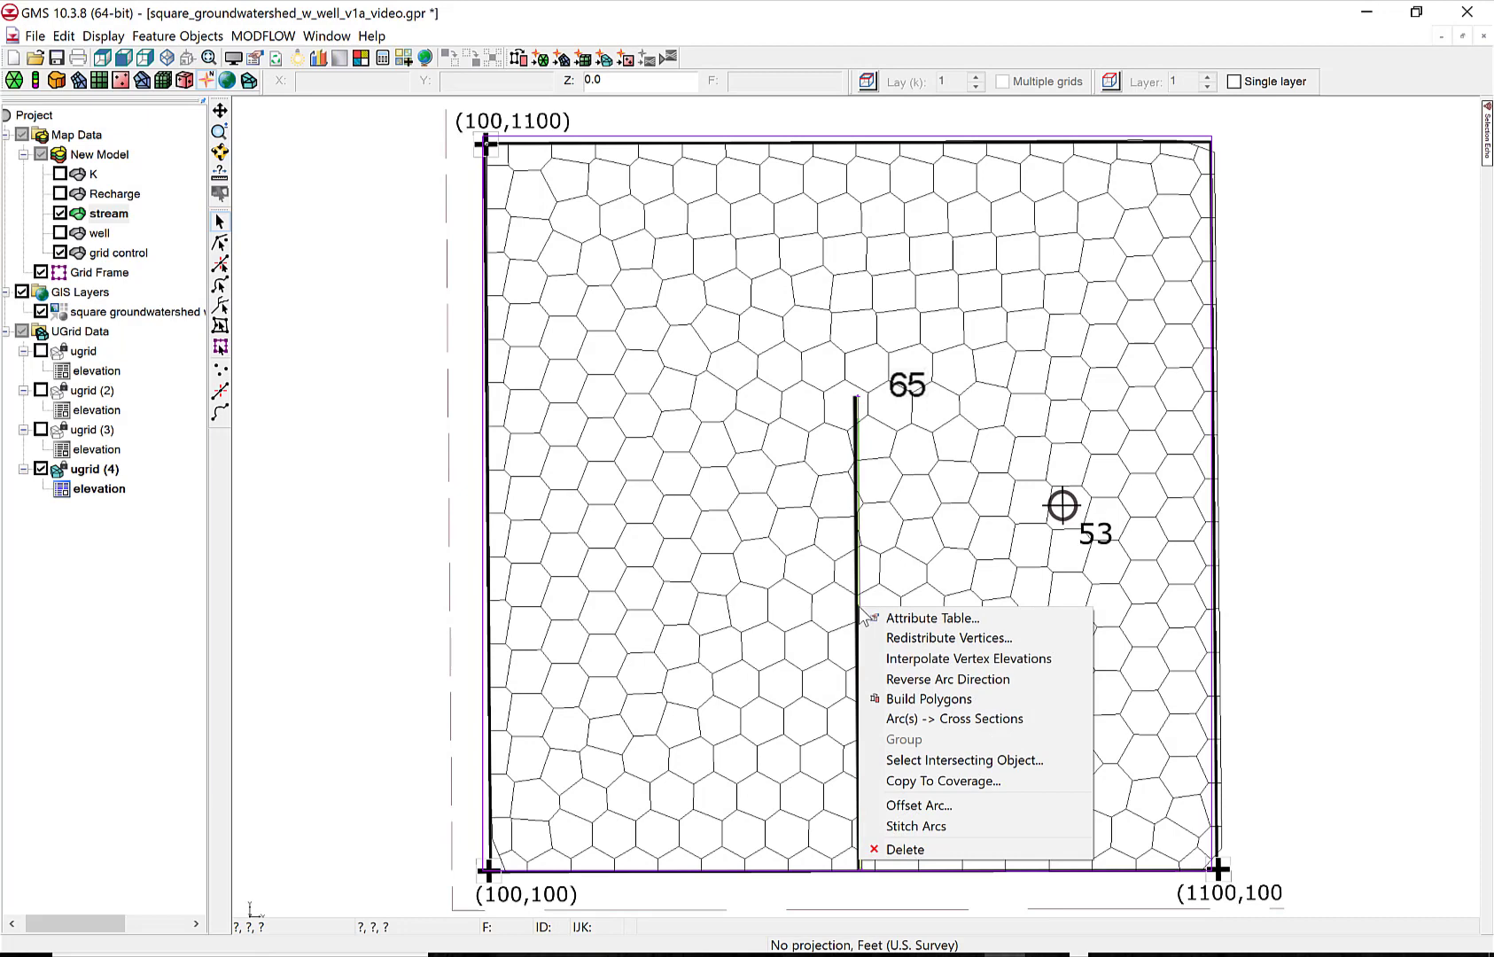
{"action": "left_click", "coordinate": [919, 783]}
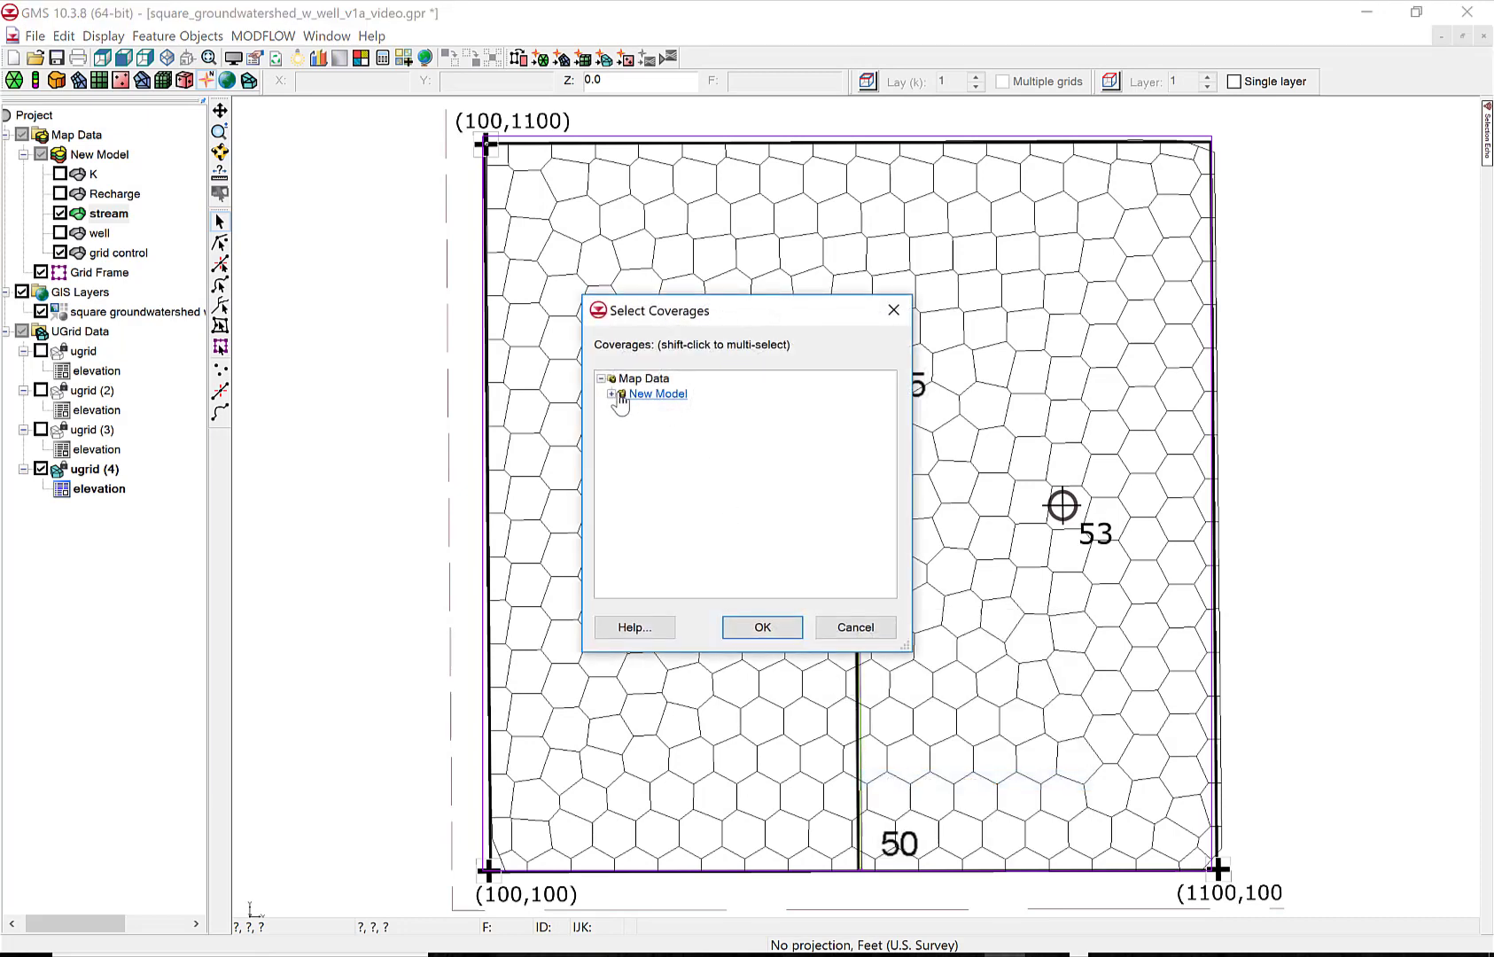
{"action": "left_click", "coordinate": [613, 395]}
{"action": "left_click", "coordinate": [668, 470]}
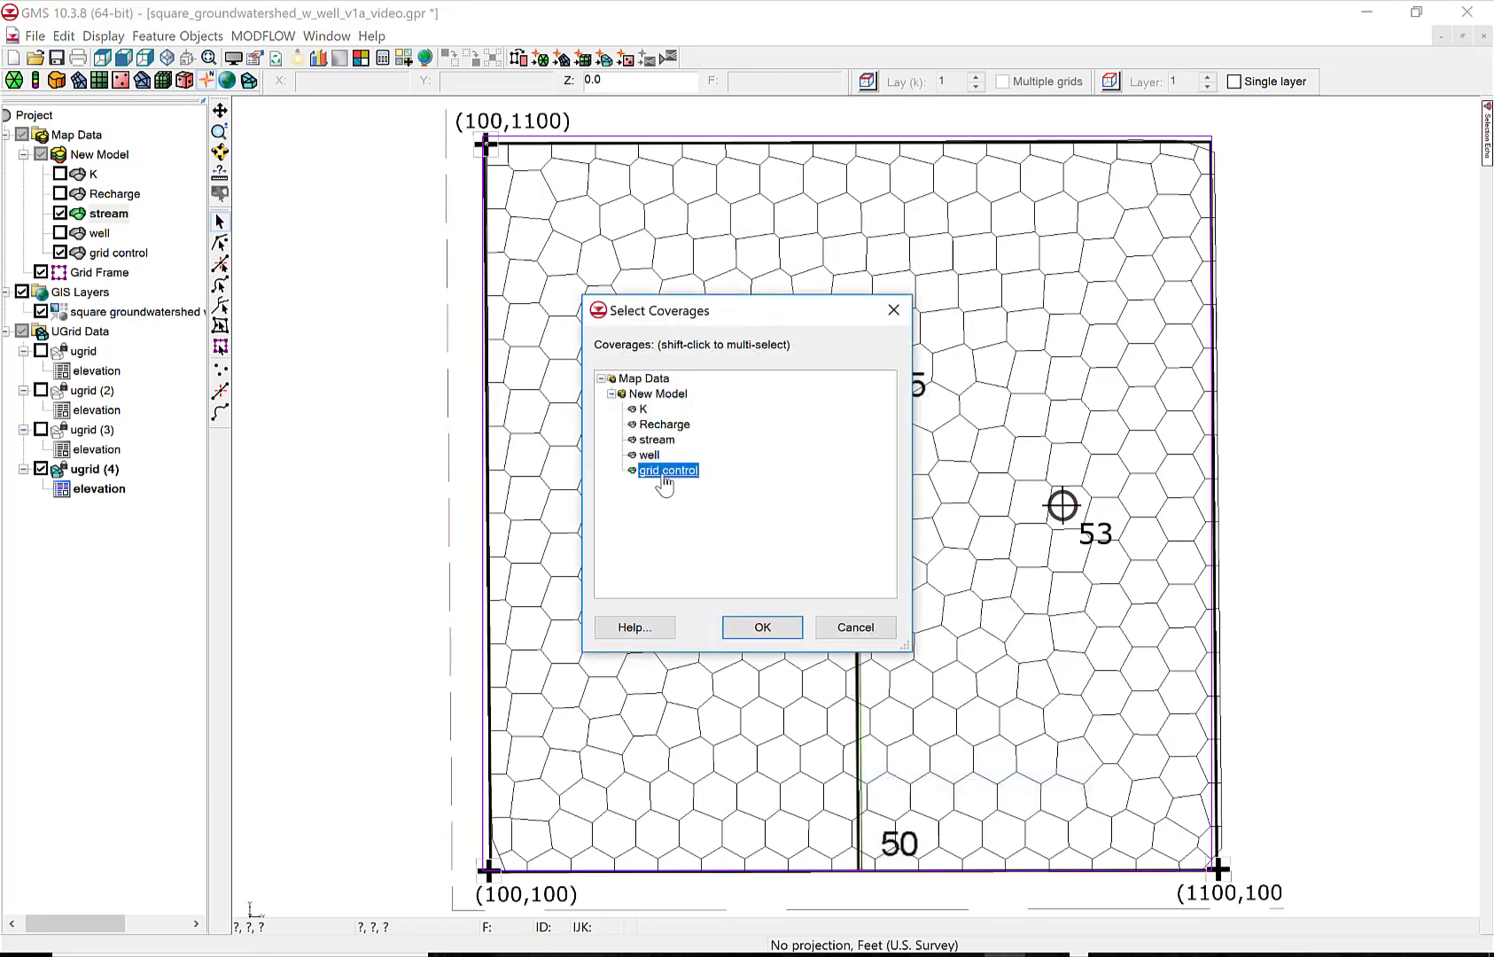
{"action": "left_click", "coordinate": [762, 628]}
Map grid control to ugrid (5) and hide ugrid (4).
{"action": "left_click", "coordinate": [138, 255]}
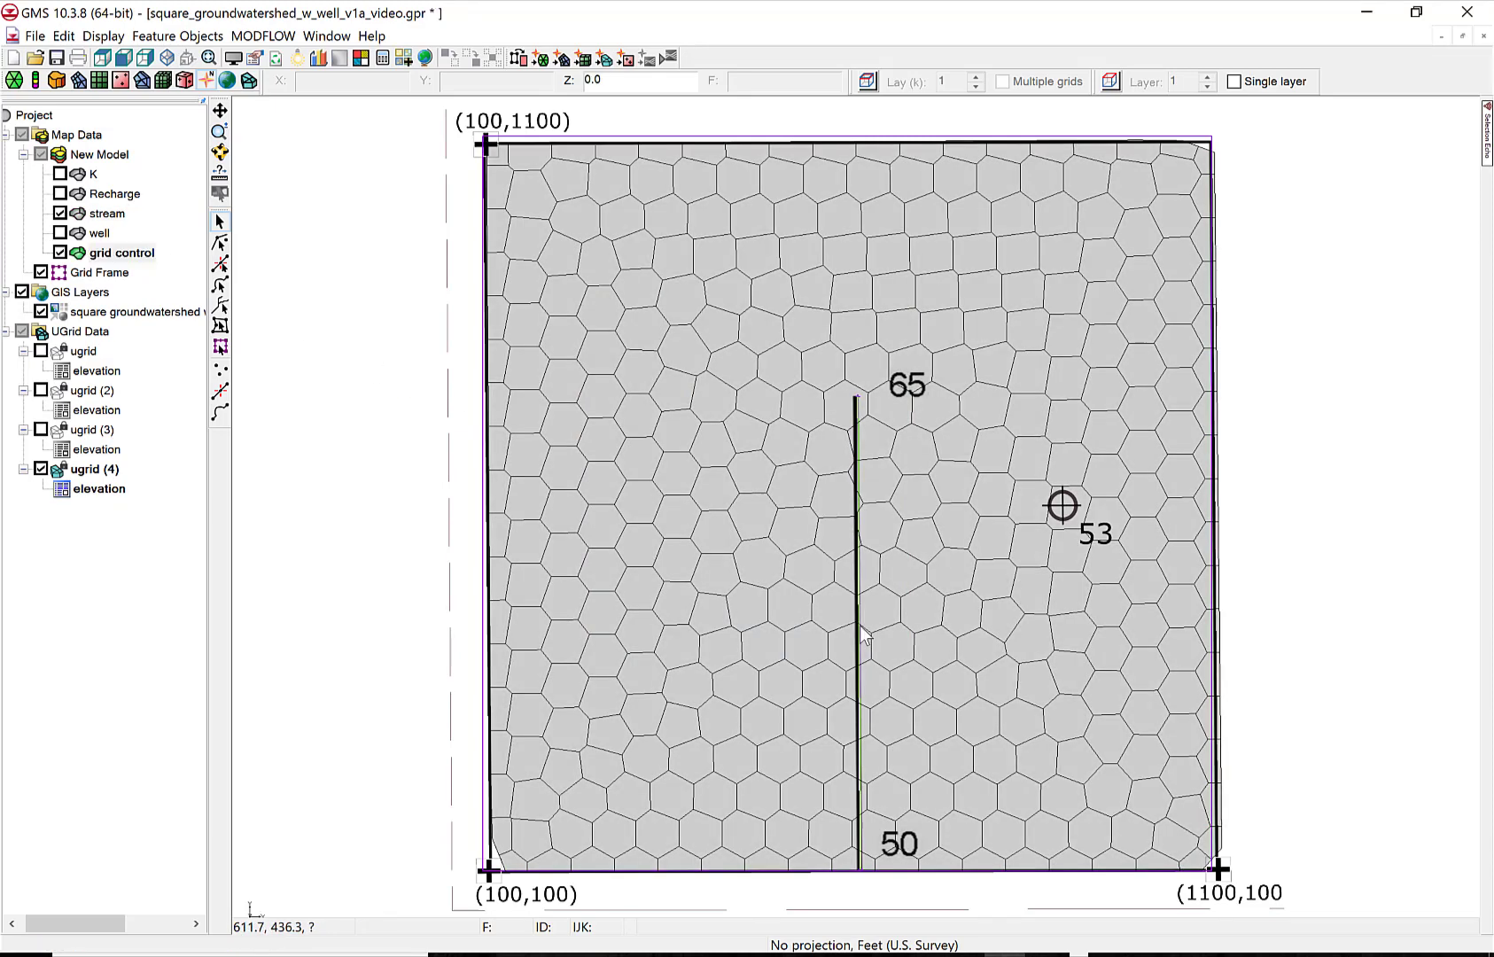
{"action": "right_click", "coordinate": [137, 255]}
{"action": "mouse_move", "coordinate": [187, 369]}
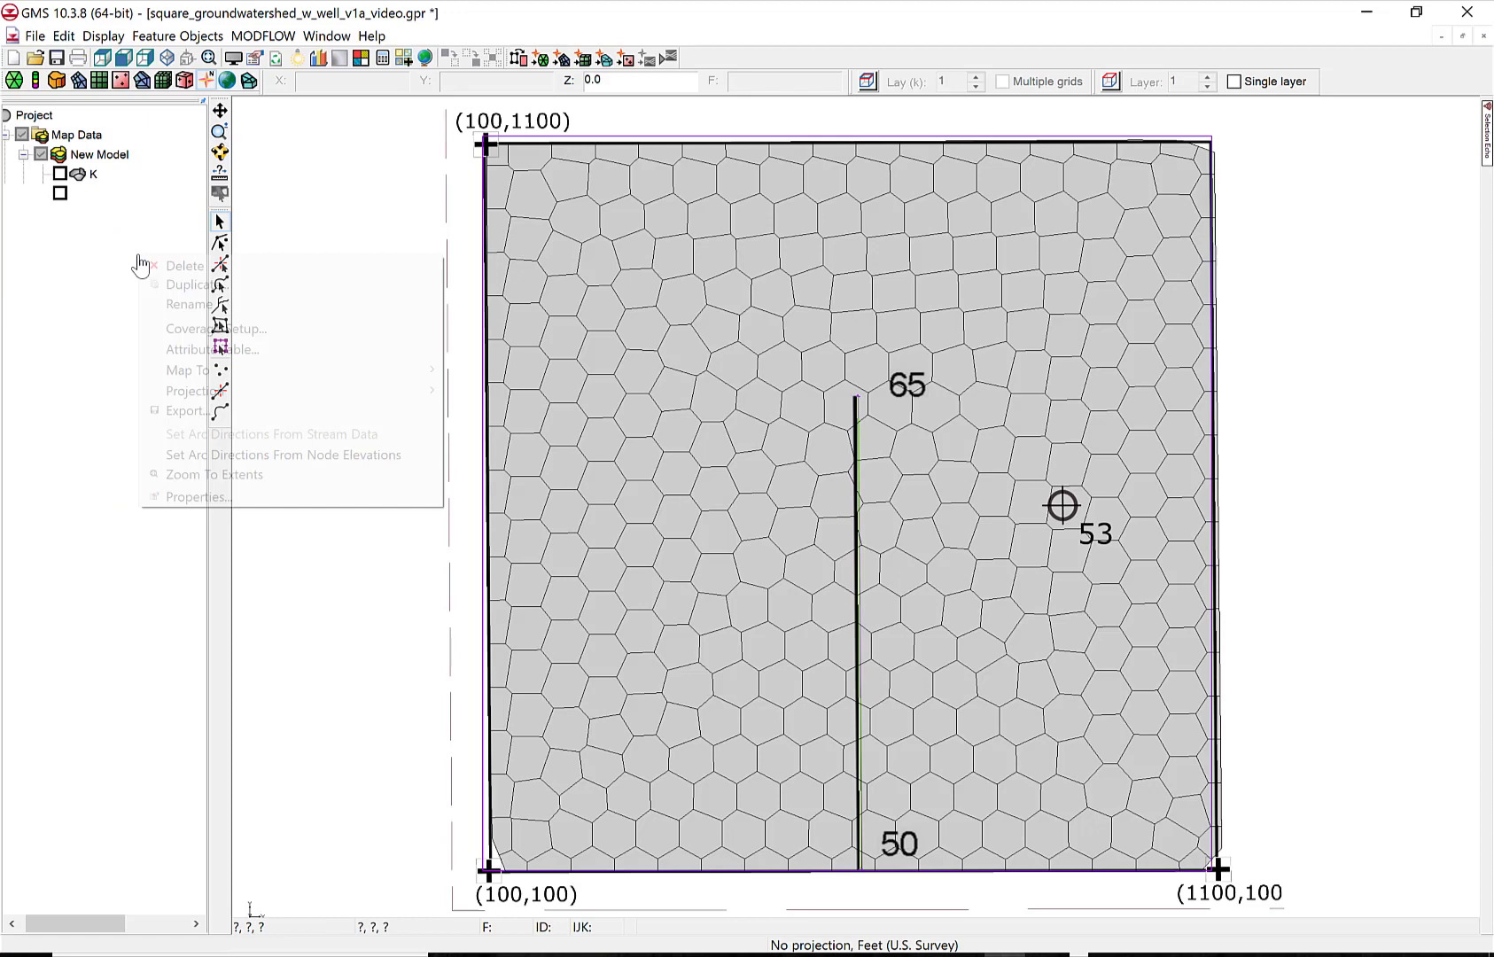
{"action": "left_click", "coordinate": [484, 446]}
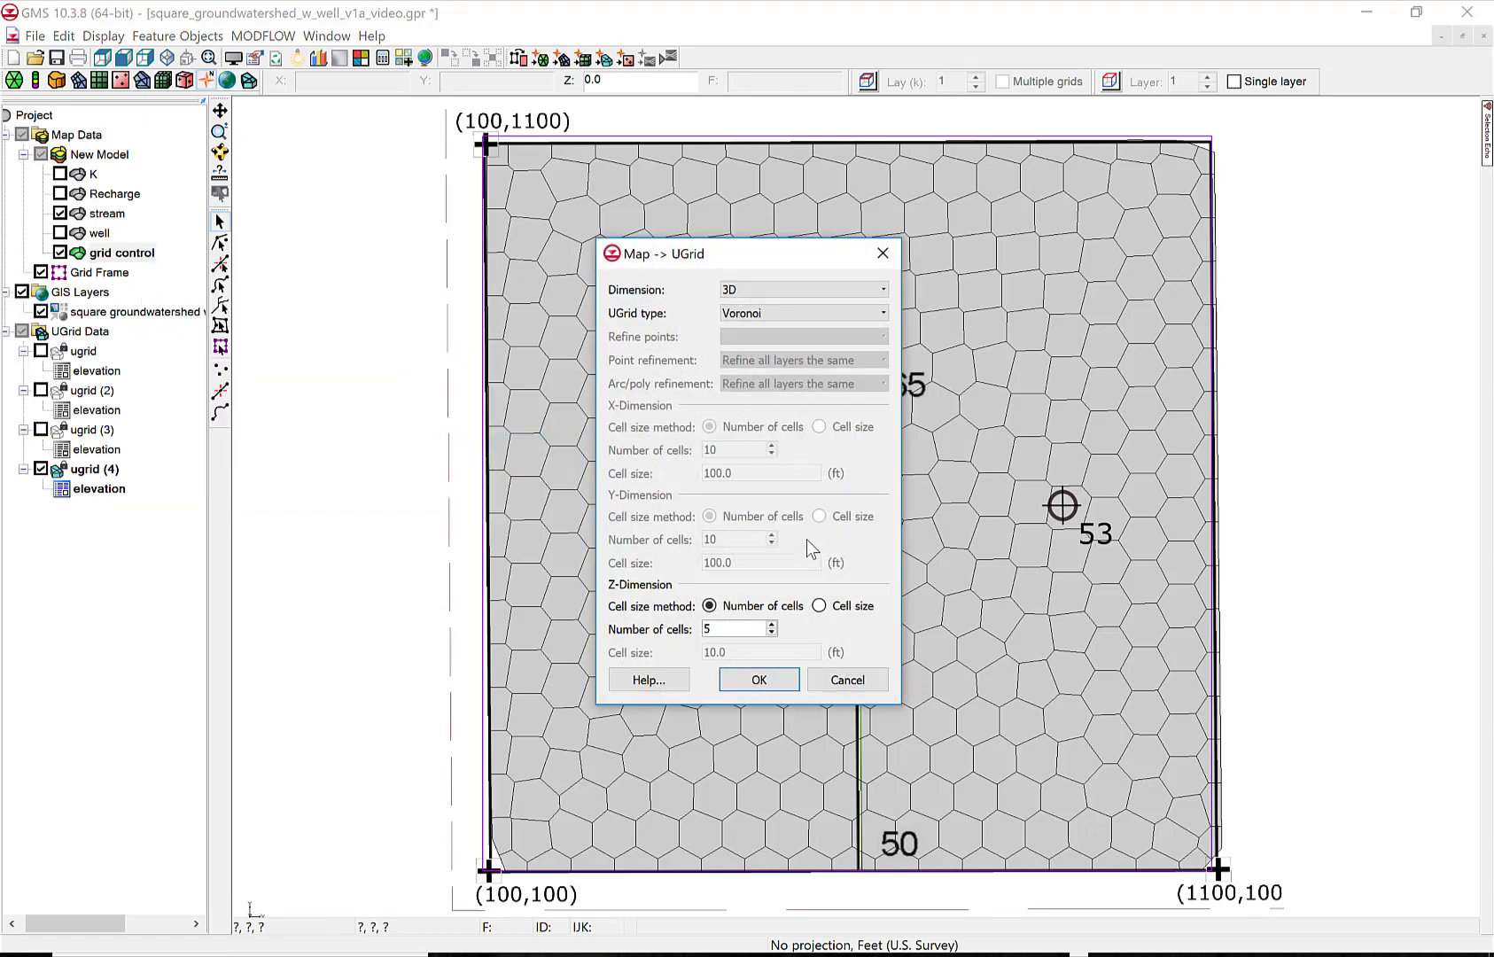
{"action": "left_click", "coordinate": [759, 679]}
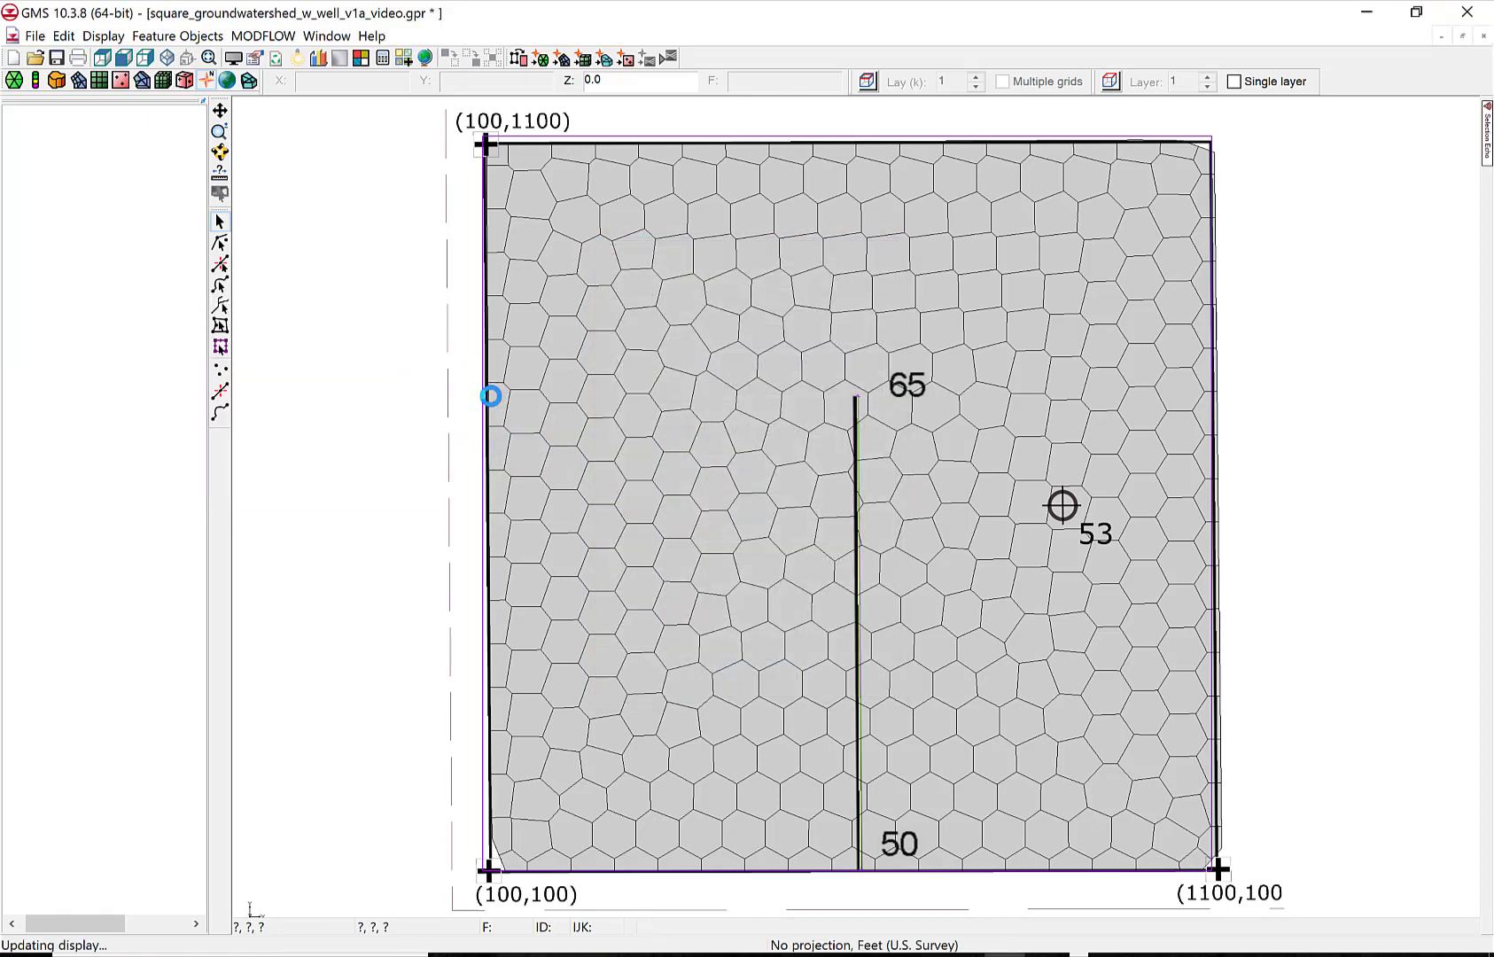
{"action": "left_click", "coordinate": [40, 469]}
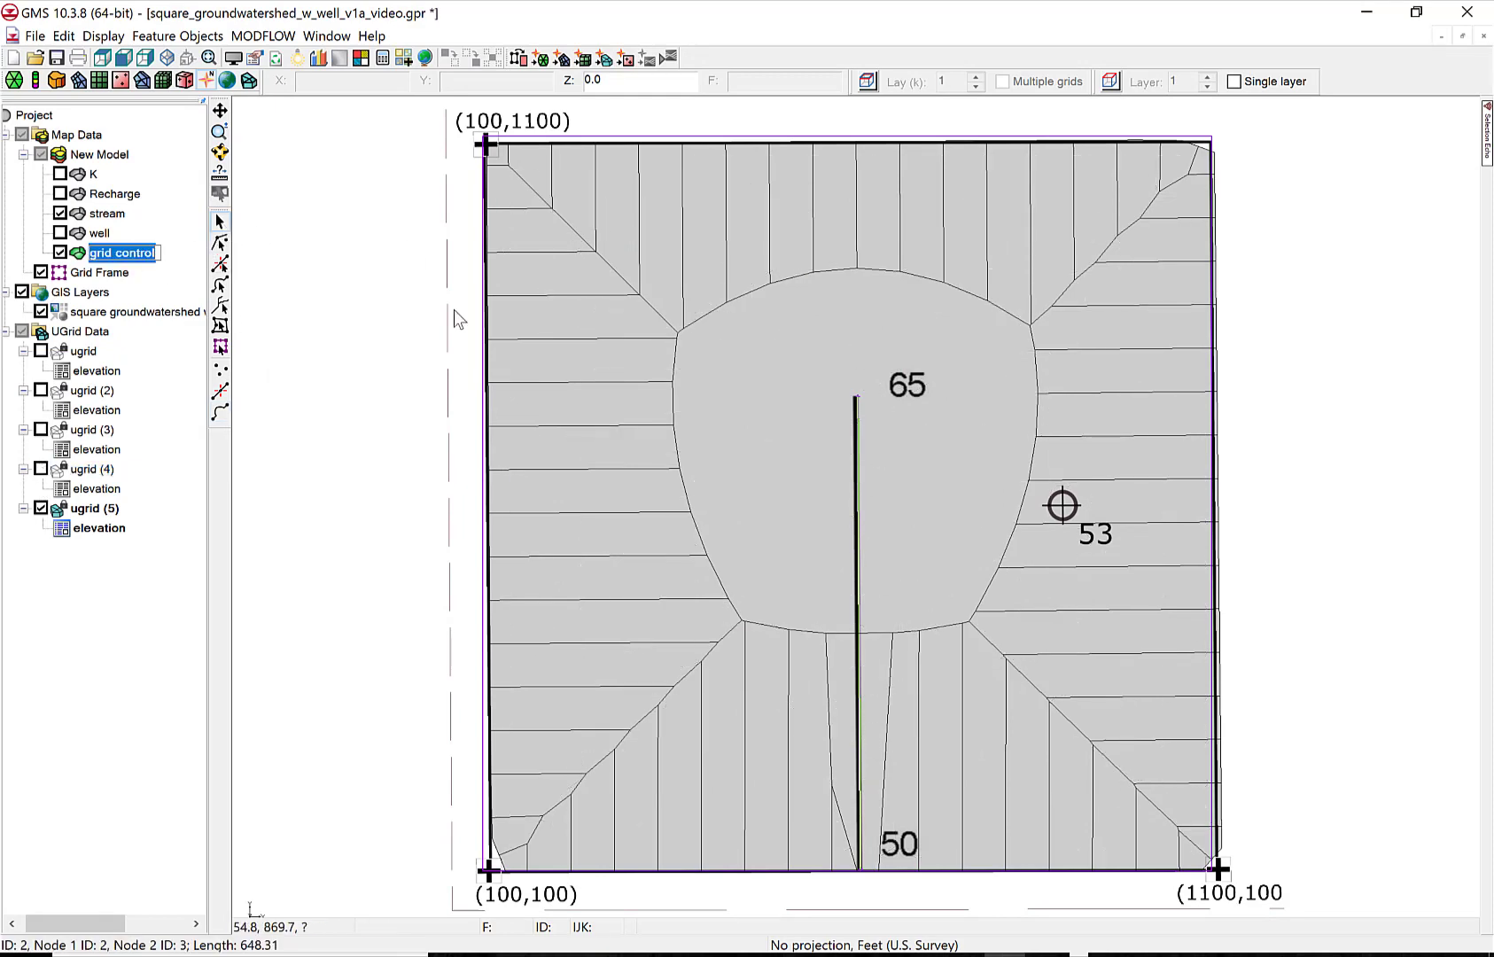
Redistribute the stream arc's vertices at 10 ft spacing.
{"action": "right_click", "coordinate": [861, 590]}
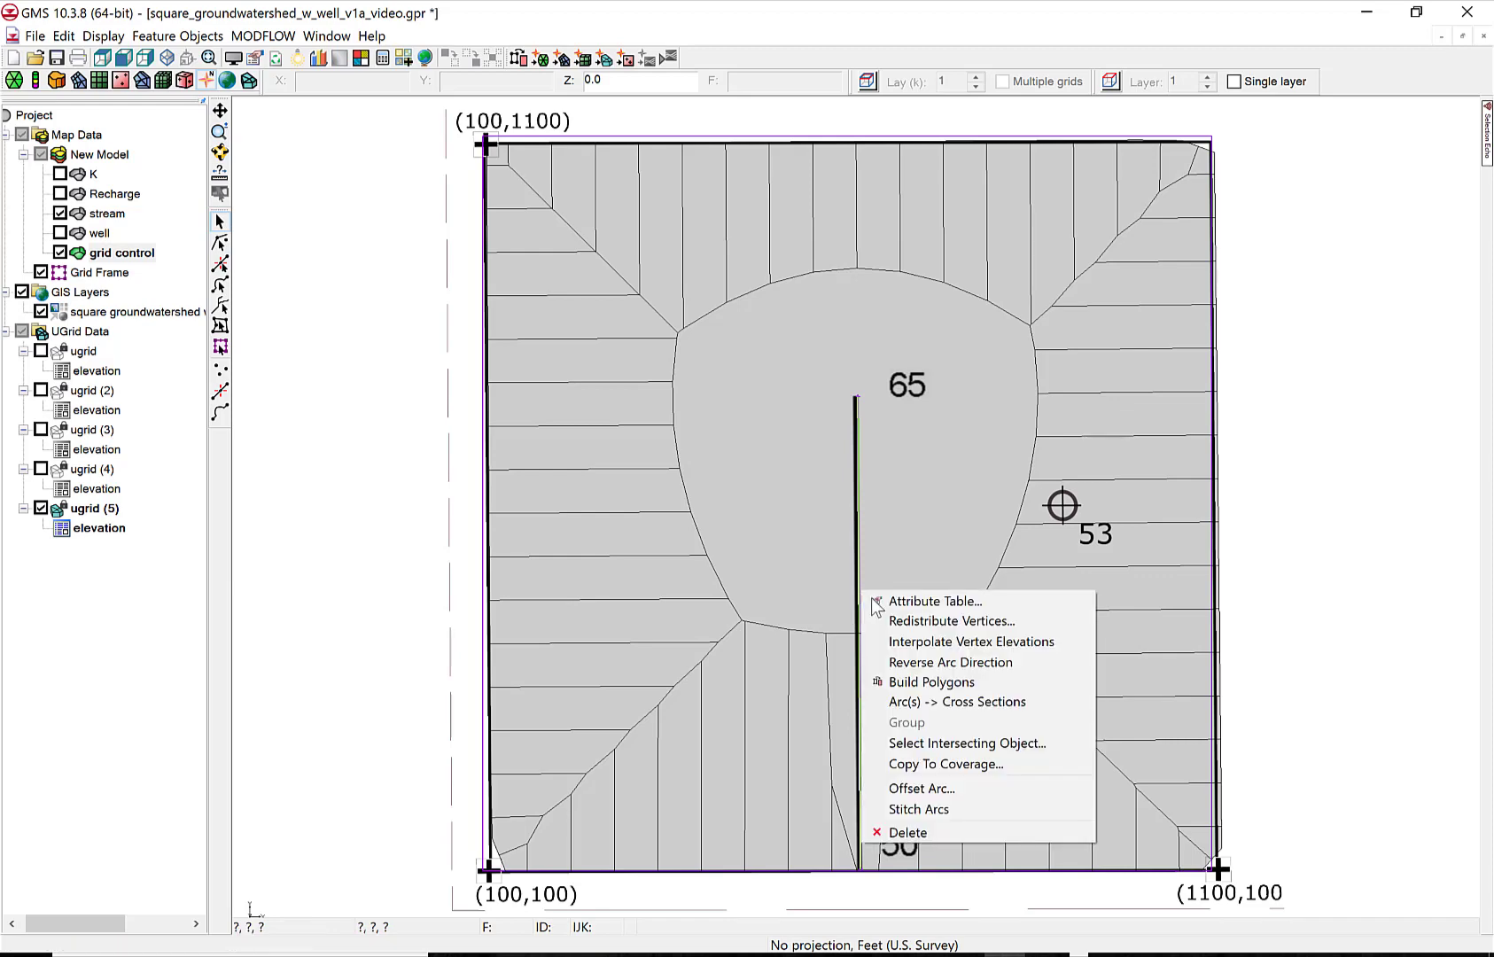
{"action": "left_click", "coordinate": [883, 620]}
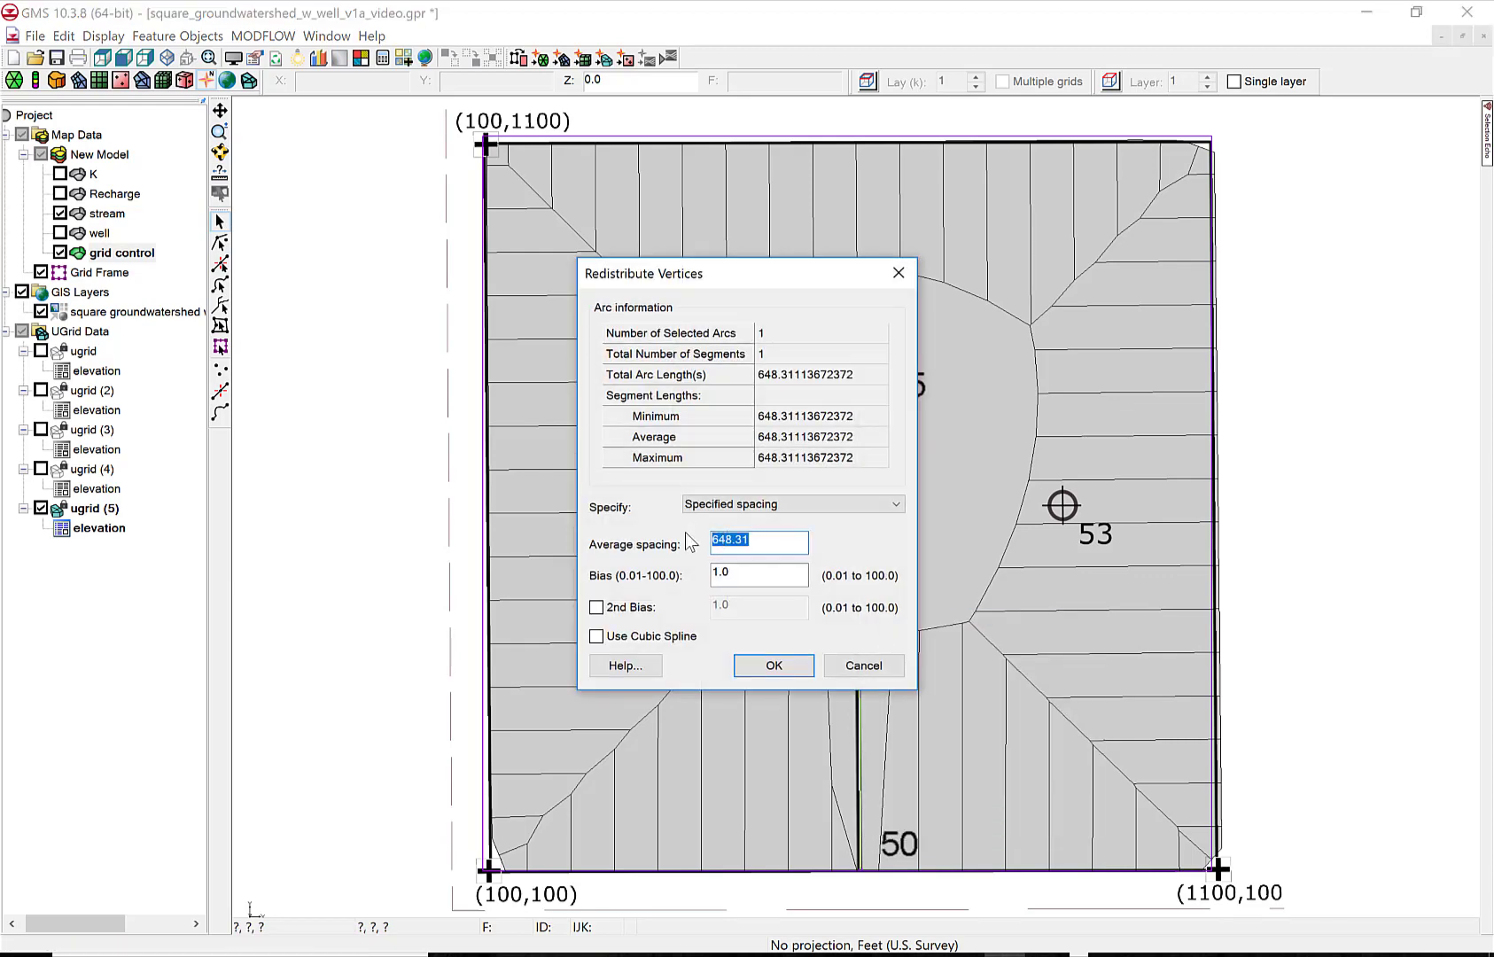
{"action": "type", "text": "10"}
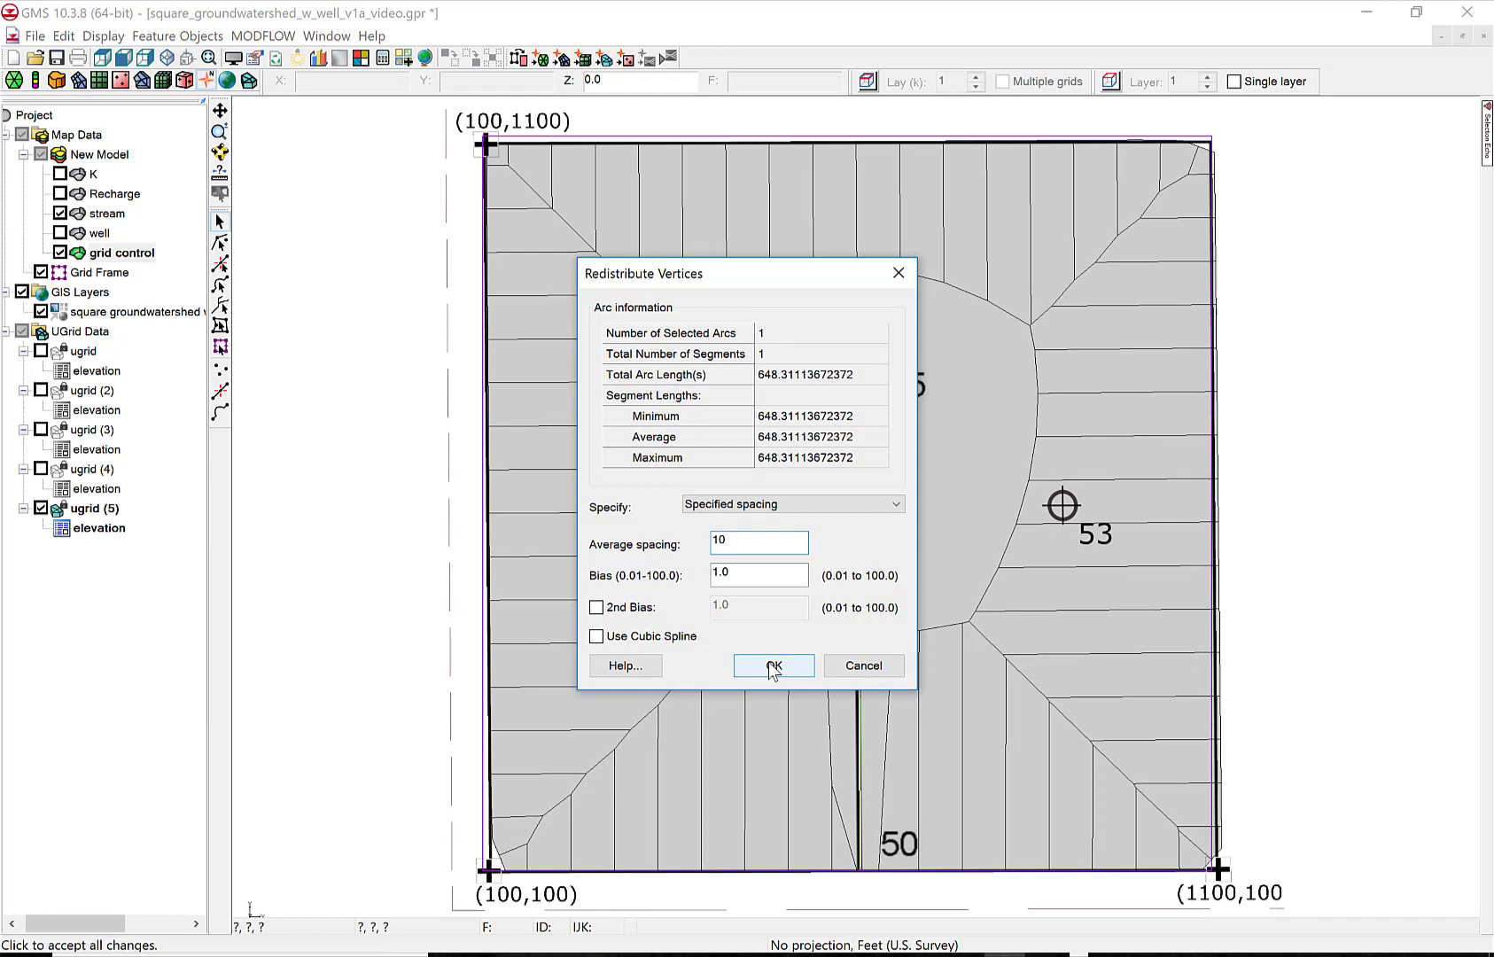
{"action": "left_click", "coordinate": [771, 669]}
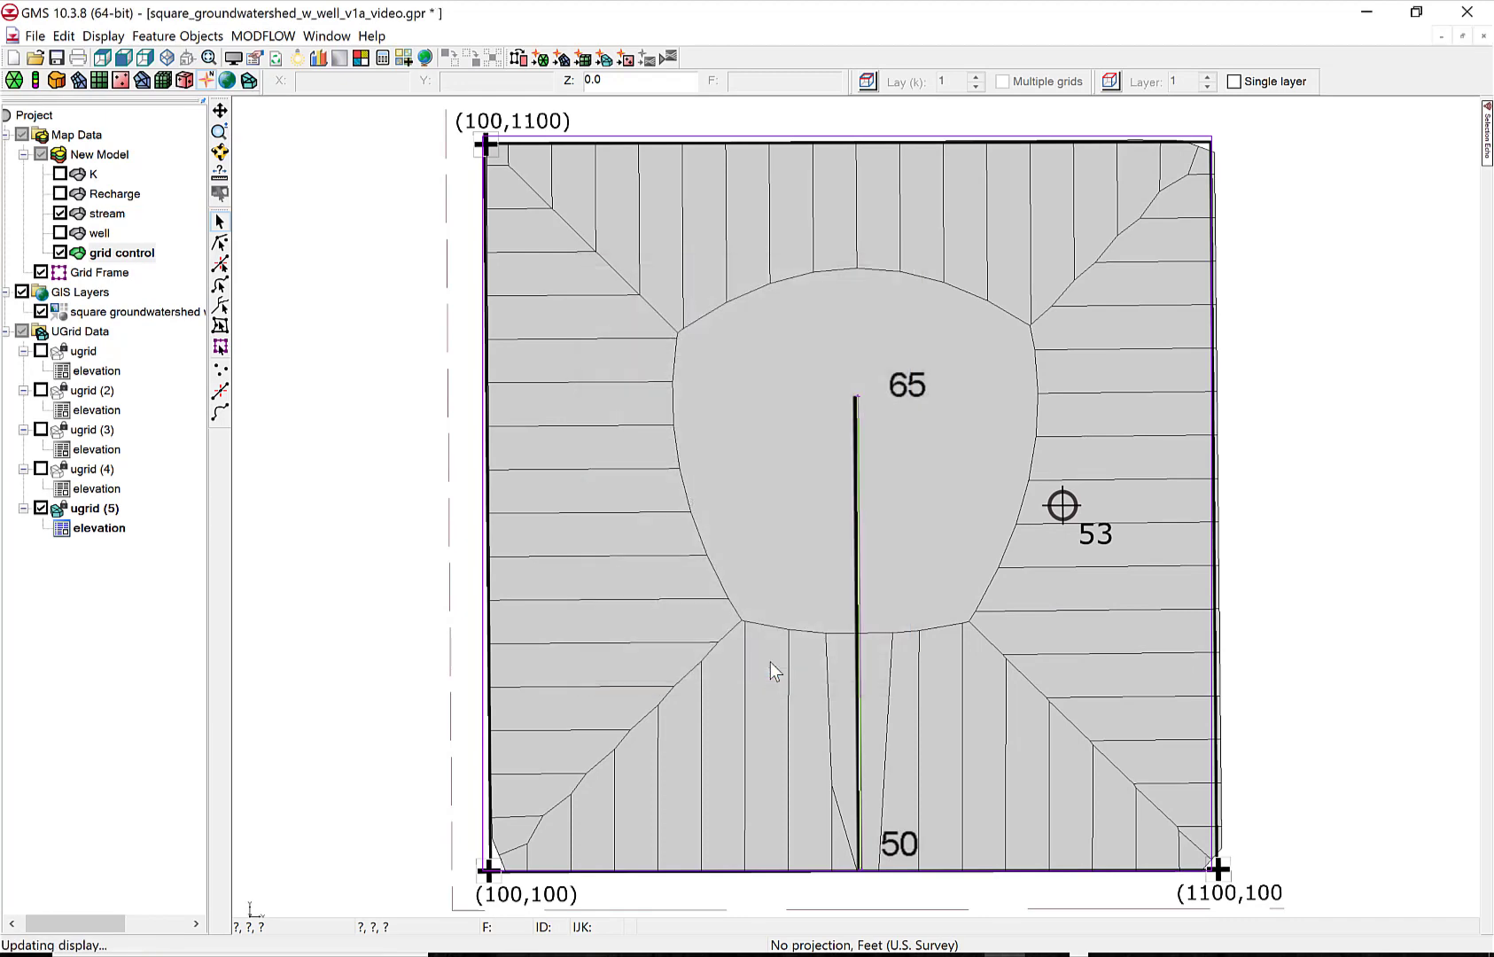
Map grid control to ugrid (6) and hide ugrid (5).
{"action": "right_click", "coordinate": [122, 253]}
{"action": "mouse_move", "coordinate": [177, 370]}
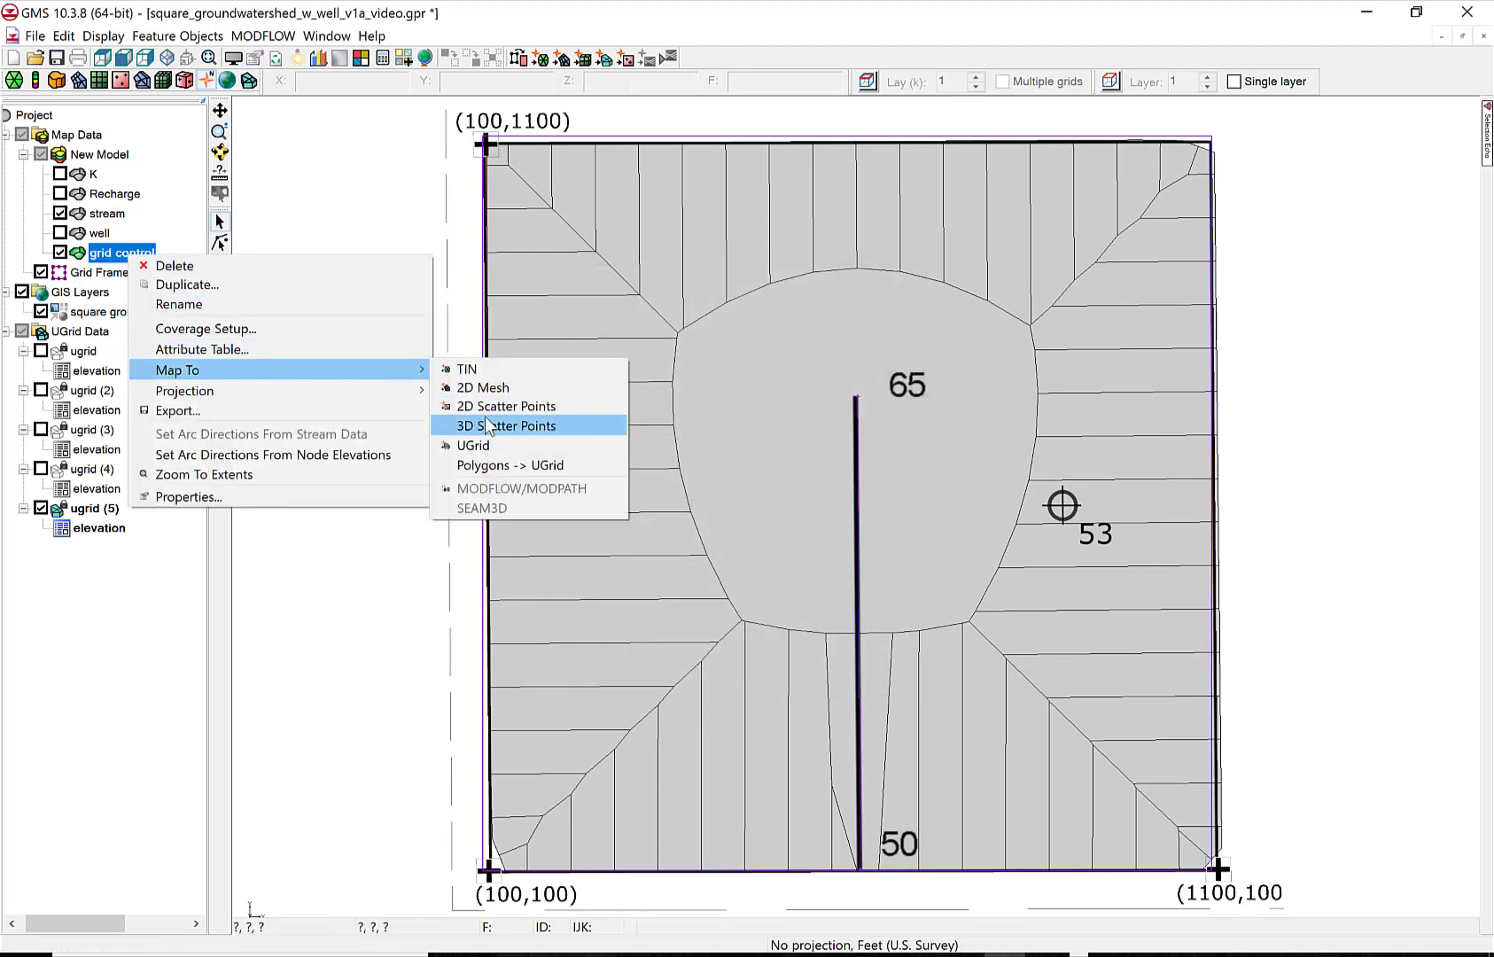
{"action": "left_click", "coordinate": [495, 447]}
{"action": "left_click", "coordinate": [760, 682]}
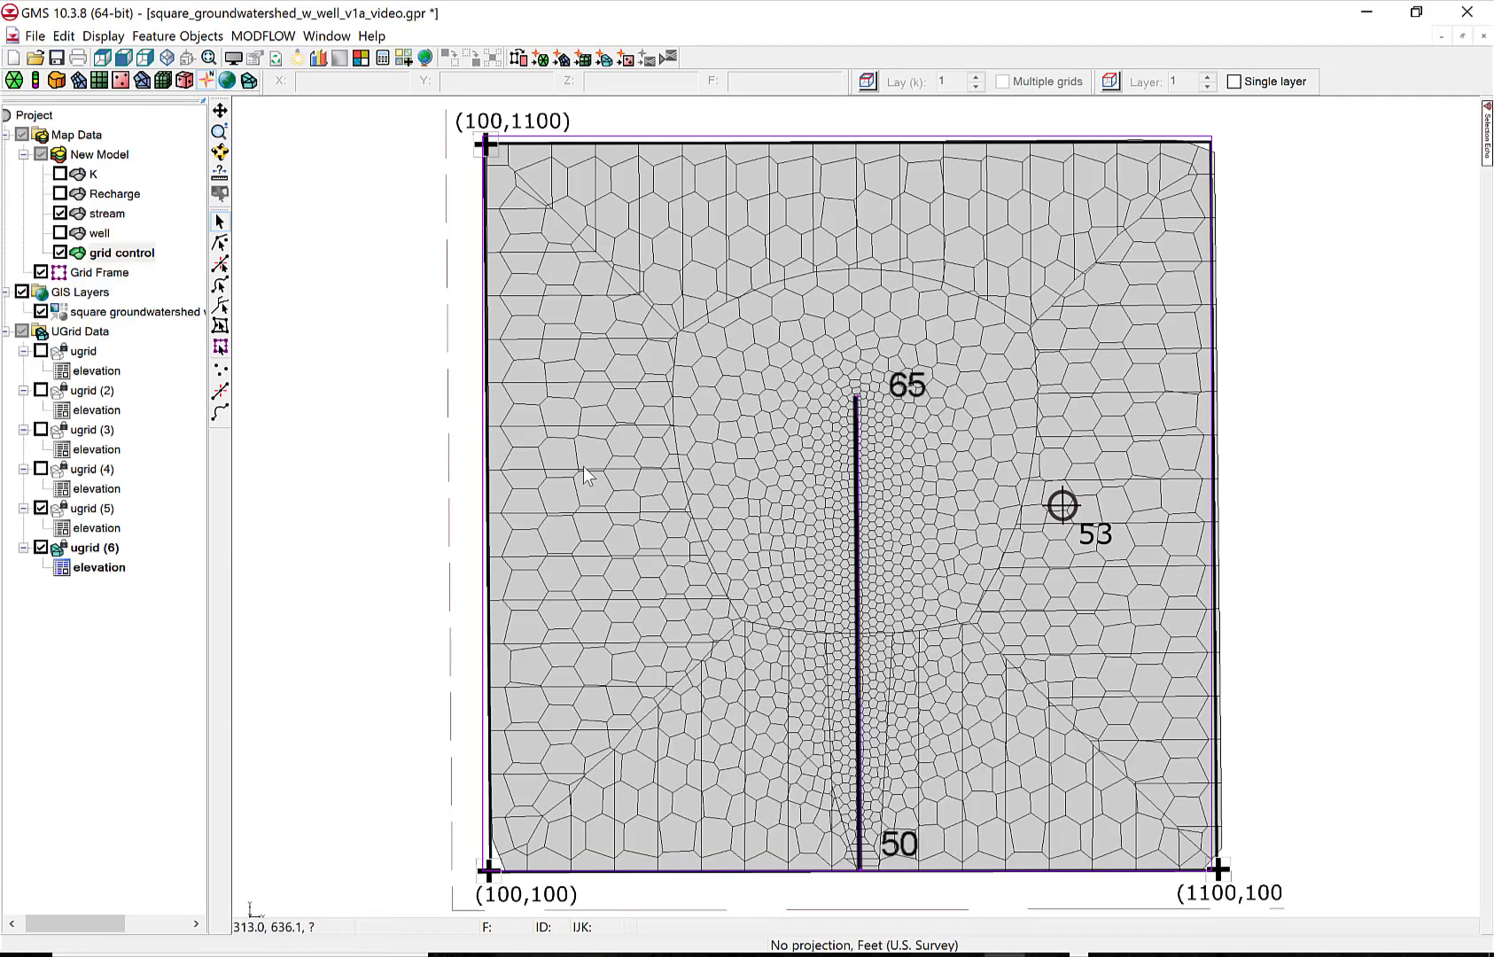
{"action": "left_click", "coordinate": [41, 509]}
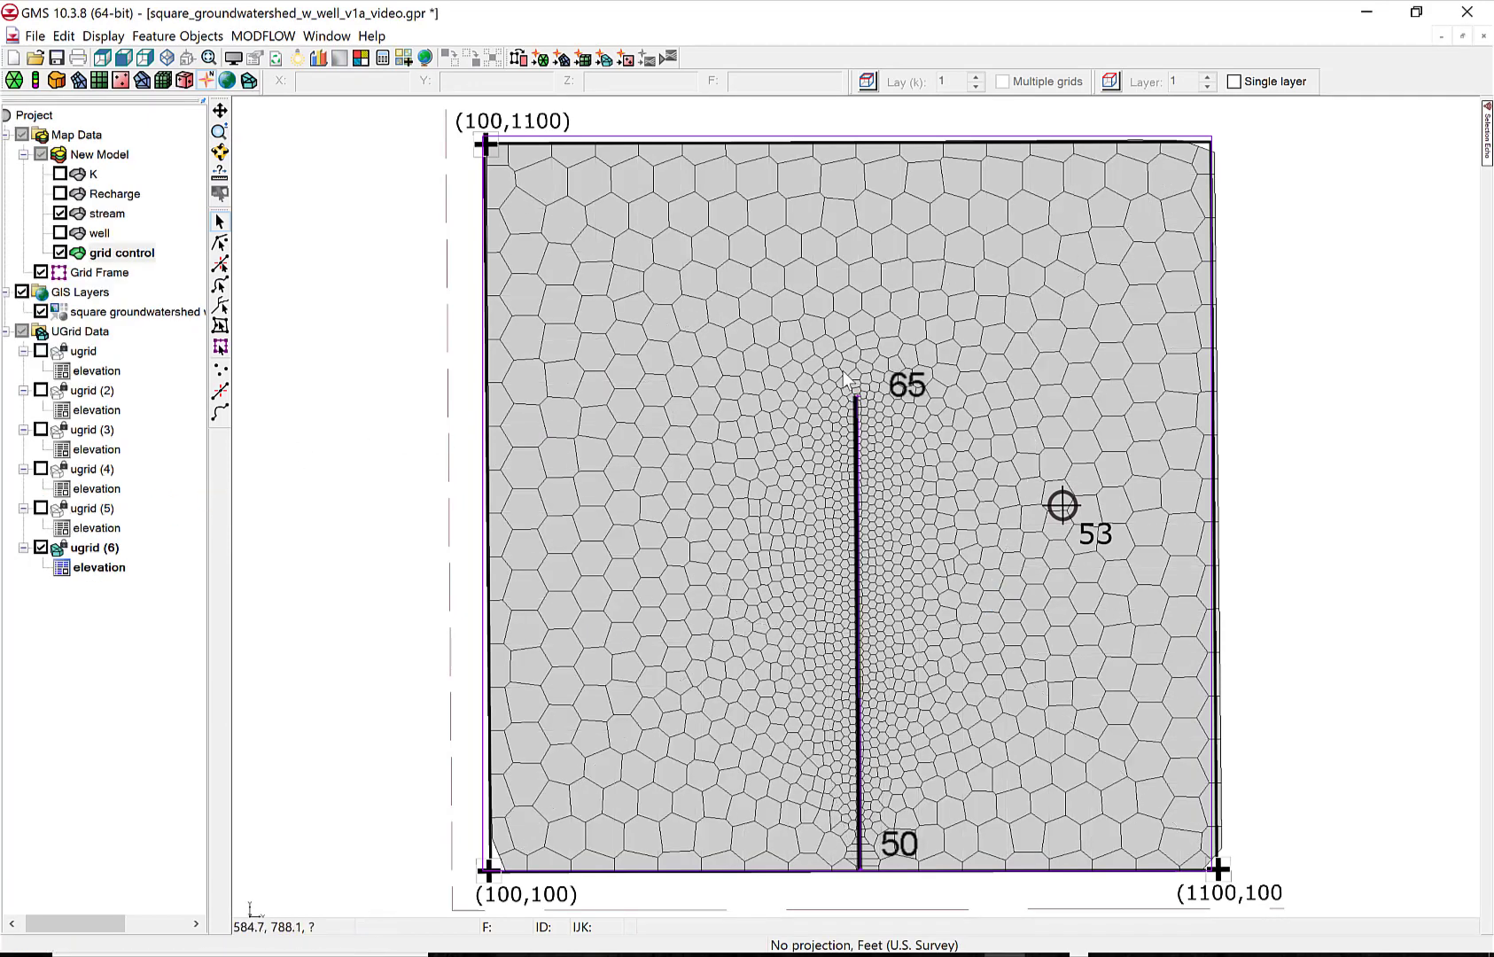
{"action": "left_click", "coordinate": [220, 373]}
Copy the well point from the well coverage into grid control.
{"action": "left_click", "coordinate": [101, 232]}
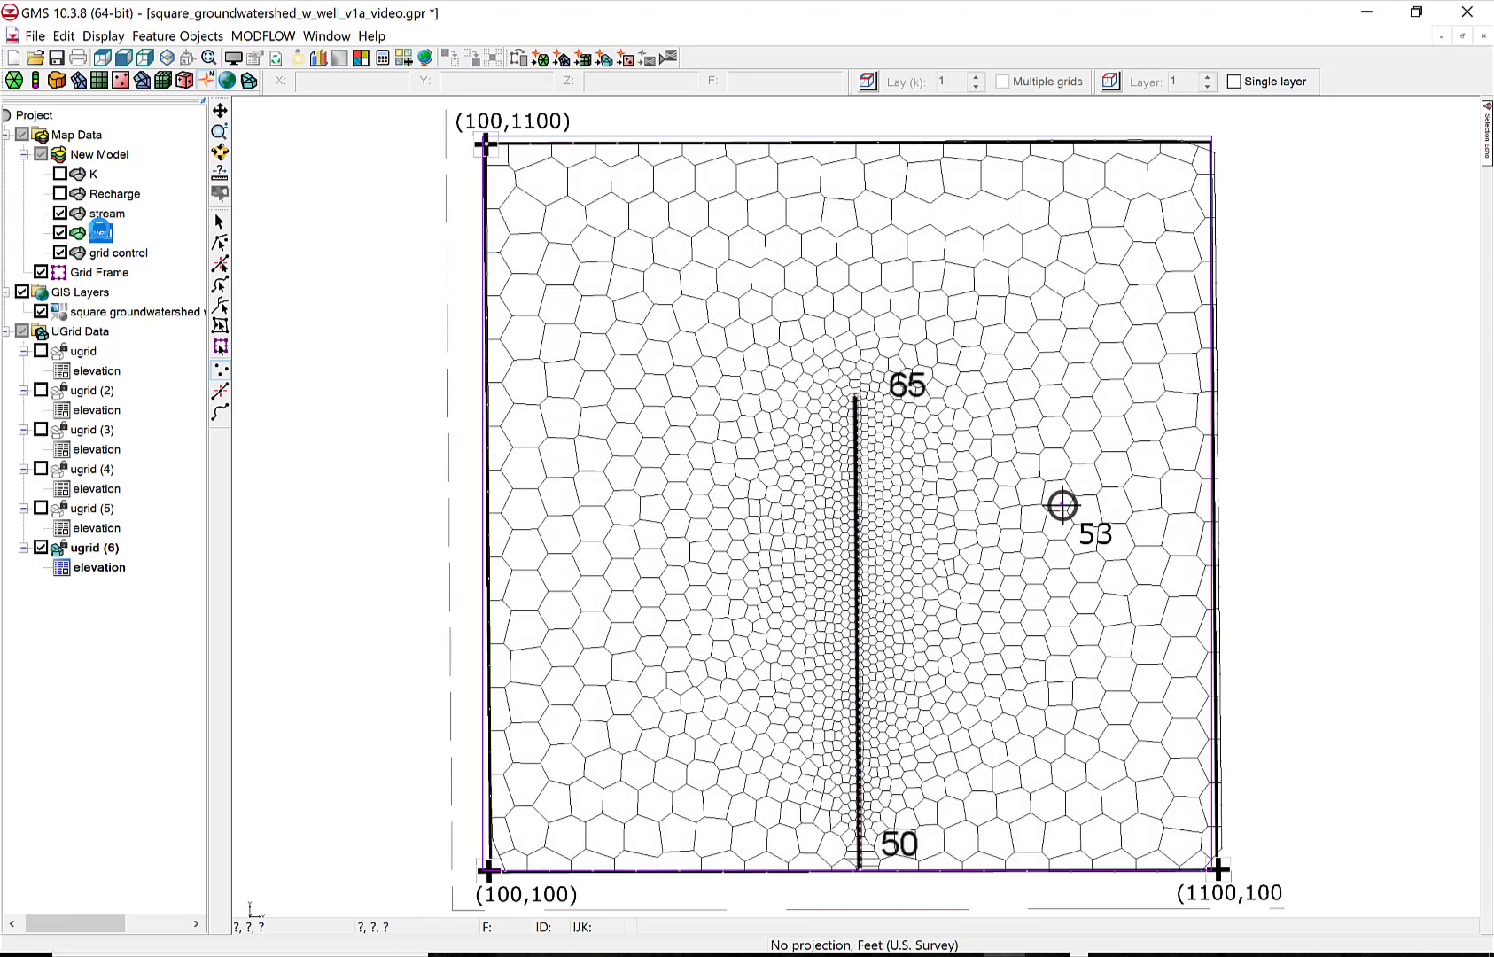
{"action": "left_click", "coordinate": [219, 220]}
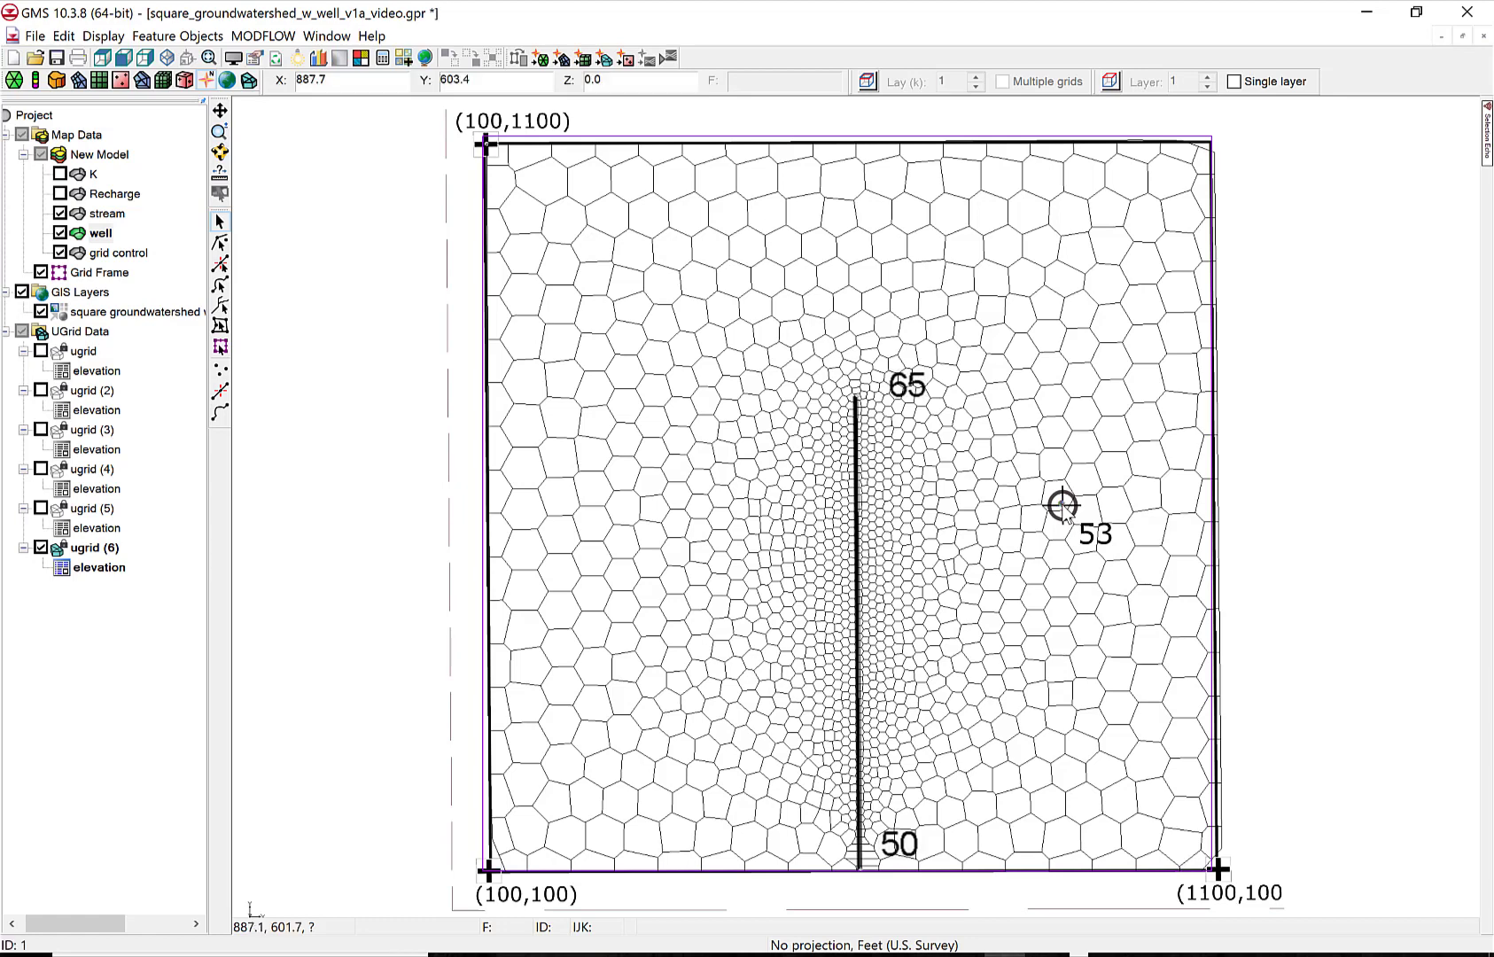
{"action": "right_click", "coordinate": [1064, 507]}
{"action": "left_click", "coordinate": [1094, 558]}
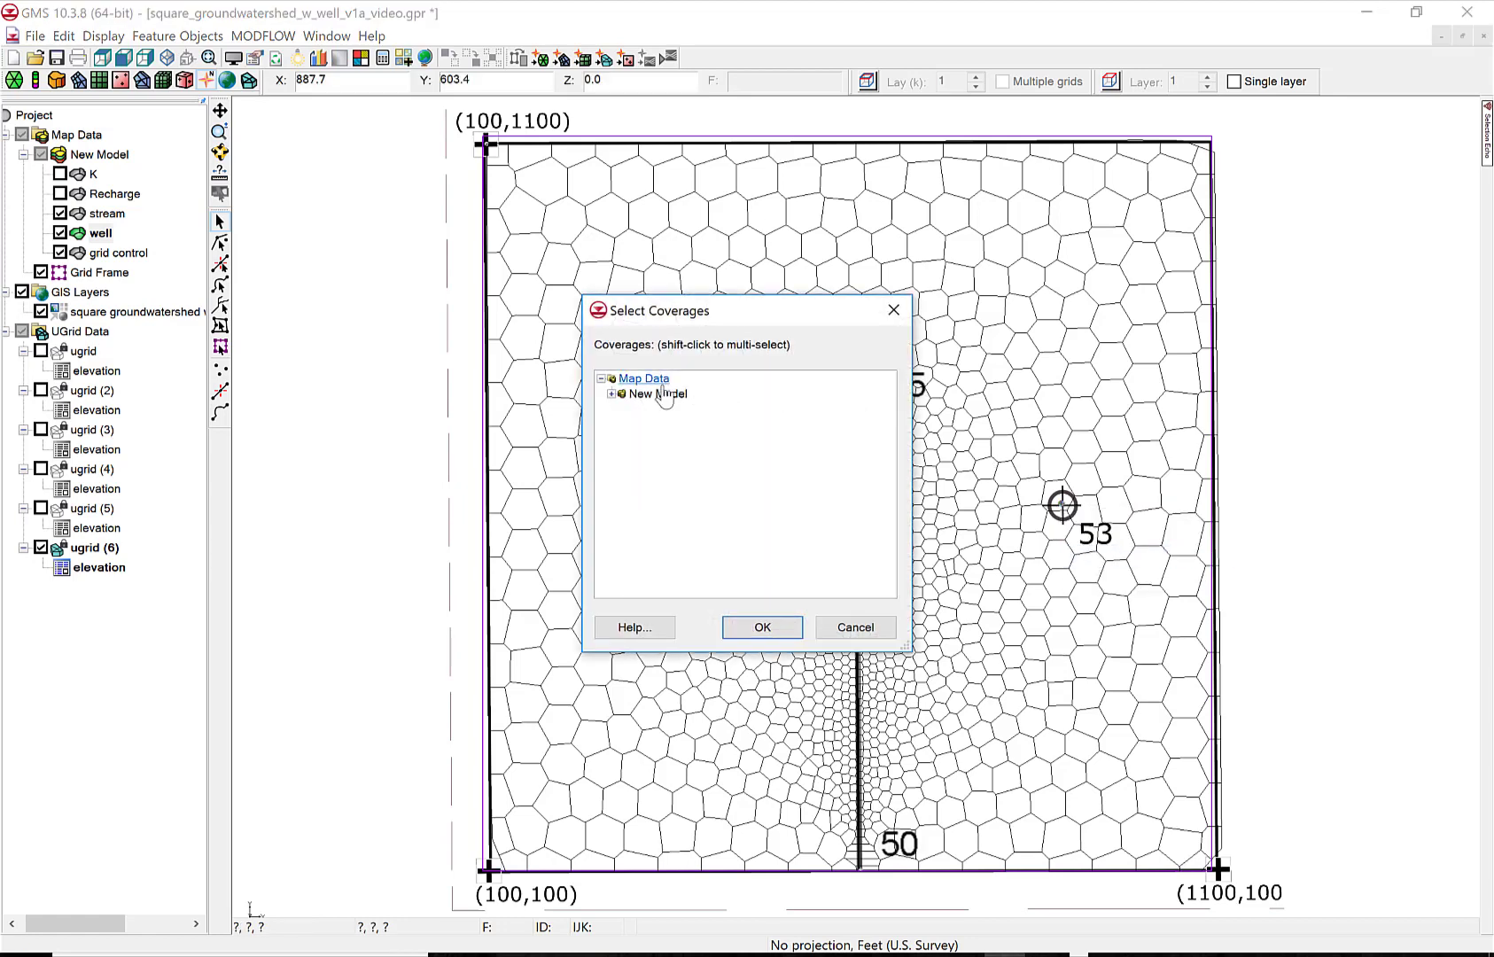
{"action": "left_click", "coordinate": [613, 394]}
{"action": "left_click", "coordinate": [668, 471]}
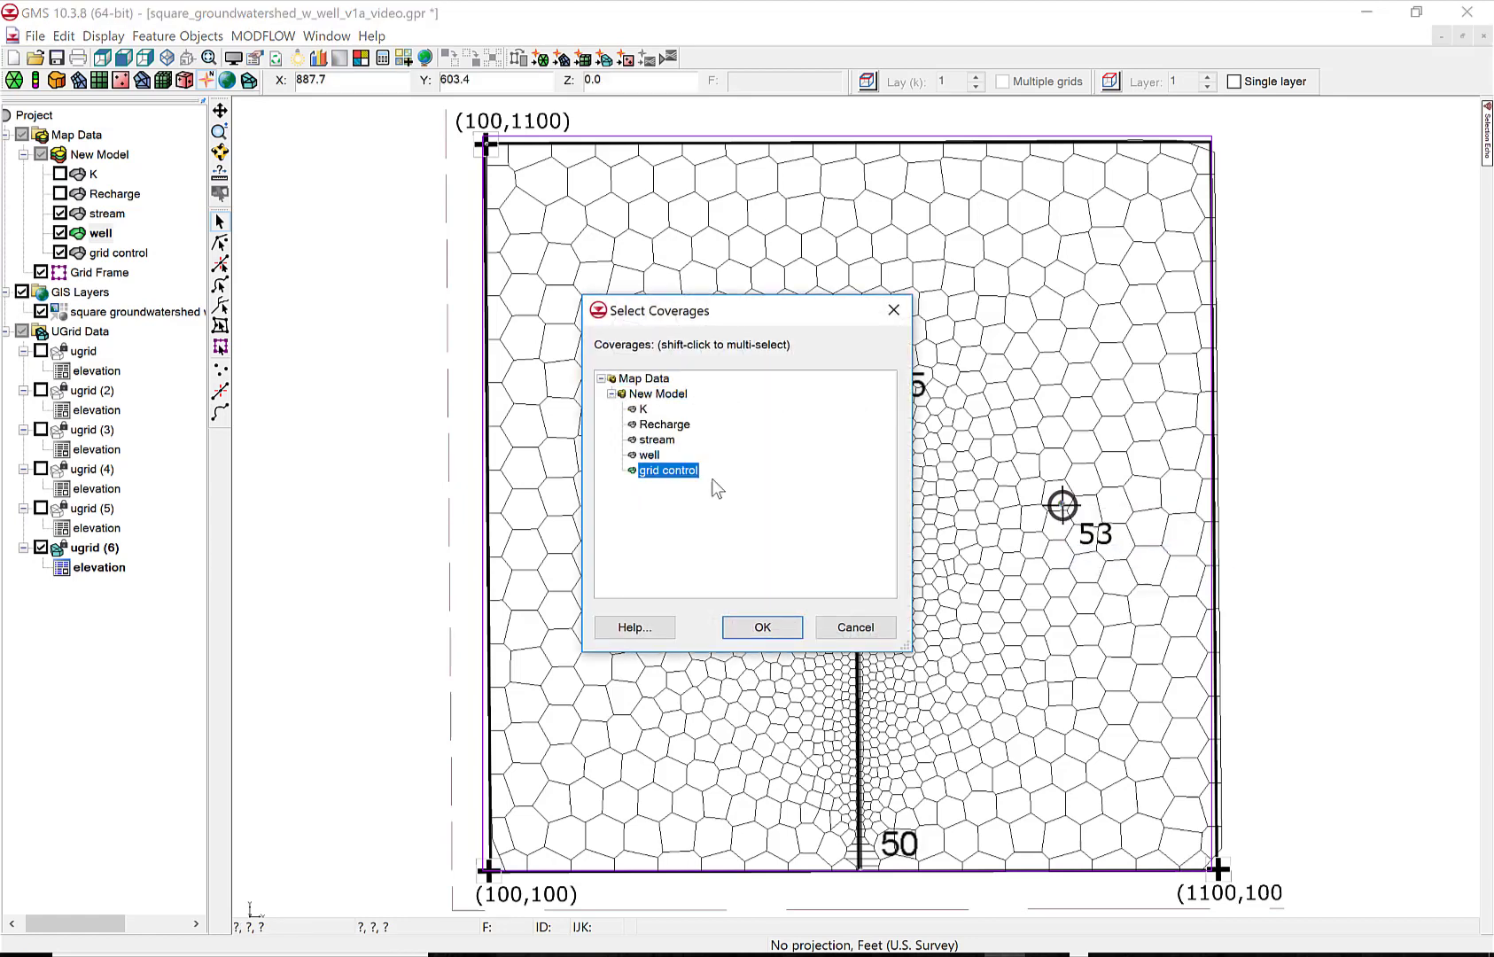
{"action": "left_click", "coordinate": [761, 628]}
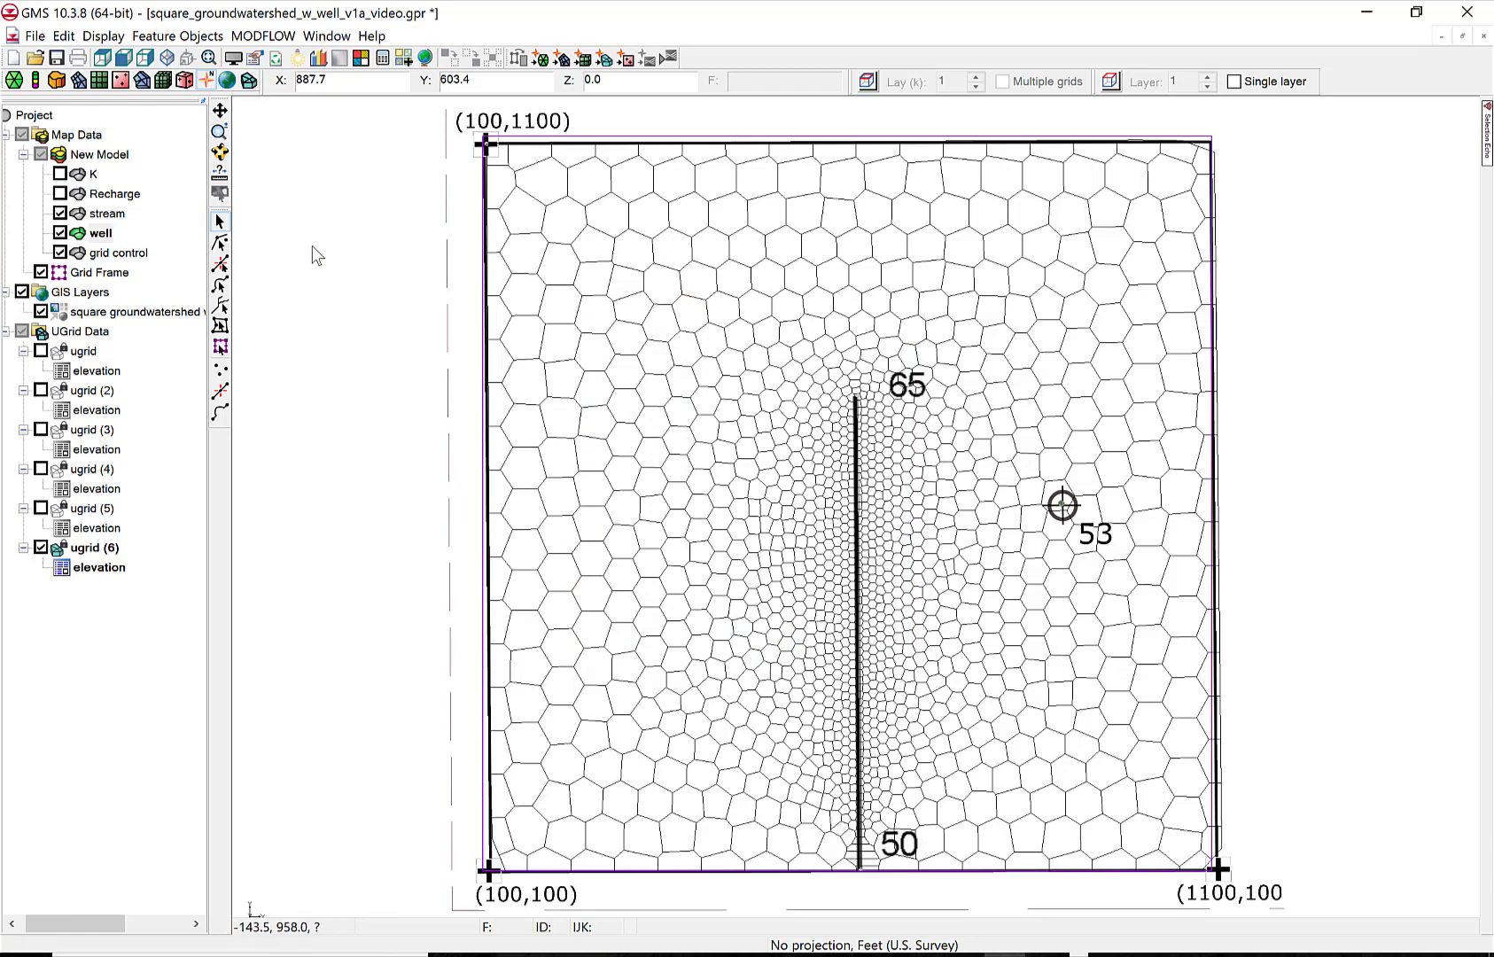
Enable Refine on the well point with a 10.0 ft base size.
{"action": "left_click", "coordinate": [116, 252]}
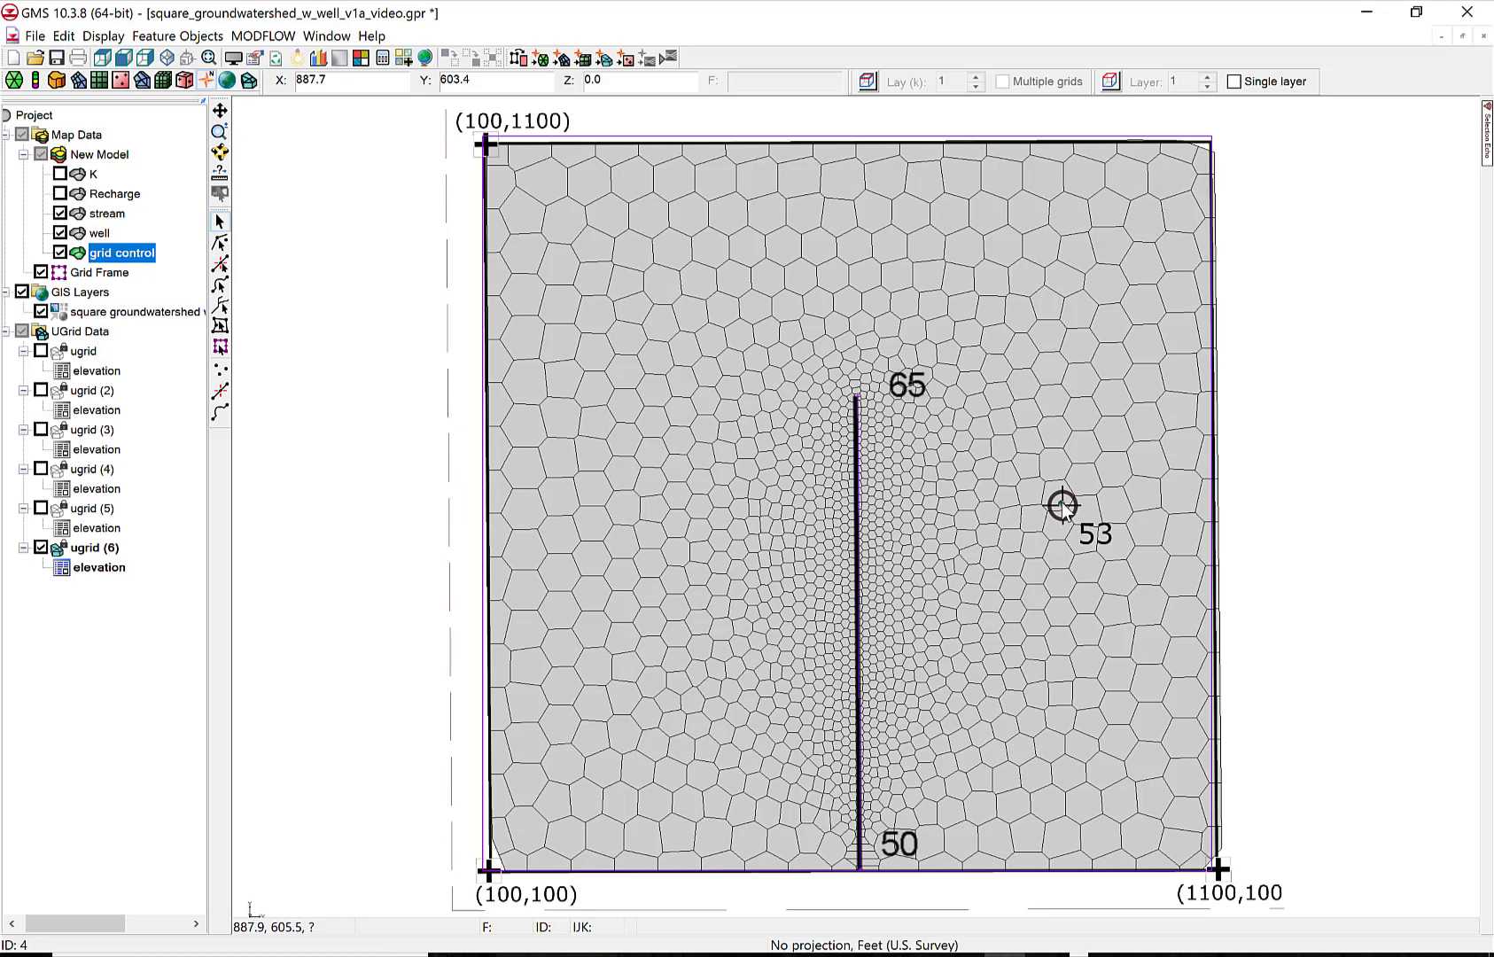
{"action": "double_click", "coordinate": [1063, 506]}
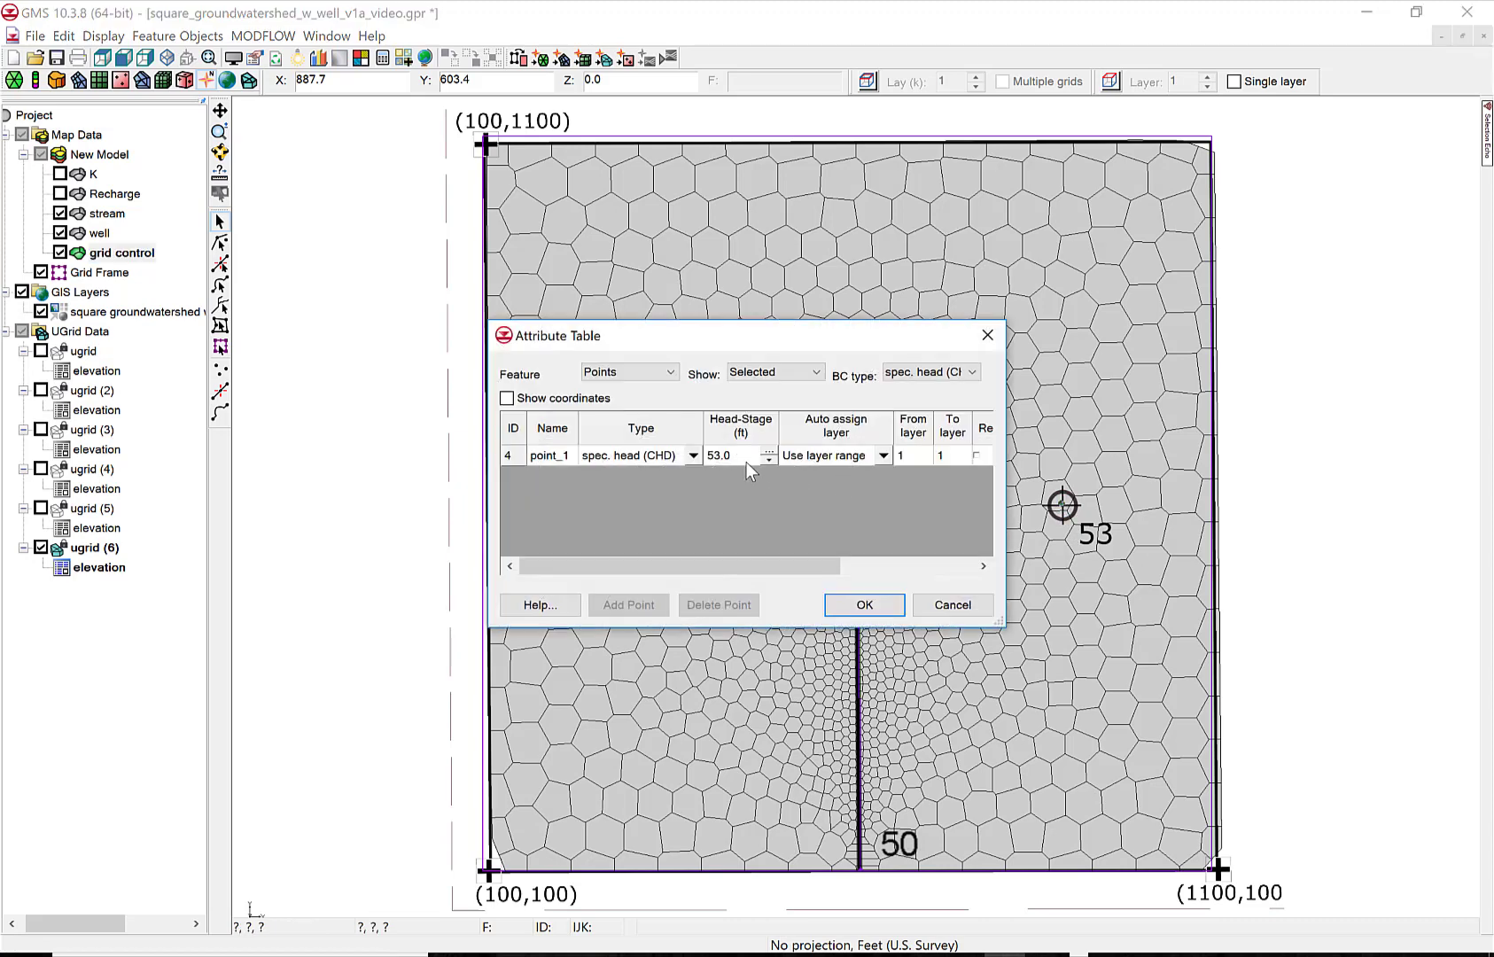
{"action": "left_click", "coordinate": [978, 455]}
{"action": "left_click_drag", "start_coordinate": [829, 566], "coordinate": [952, 569]}
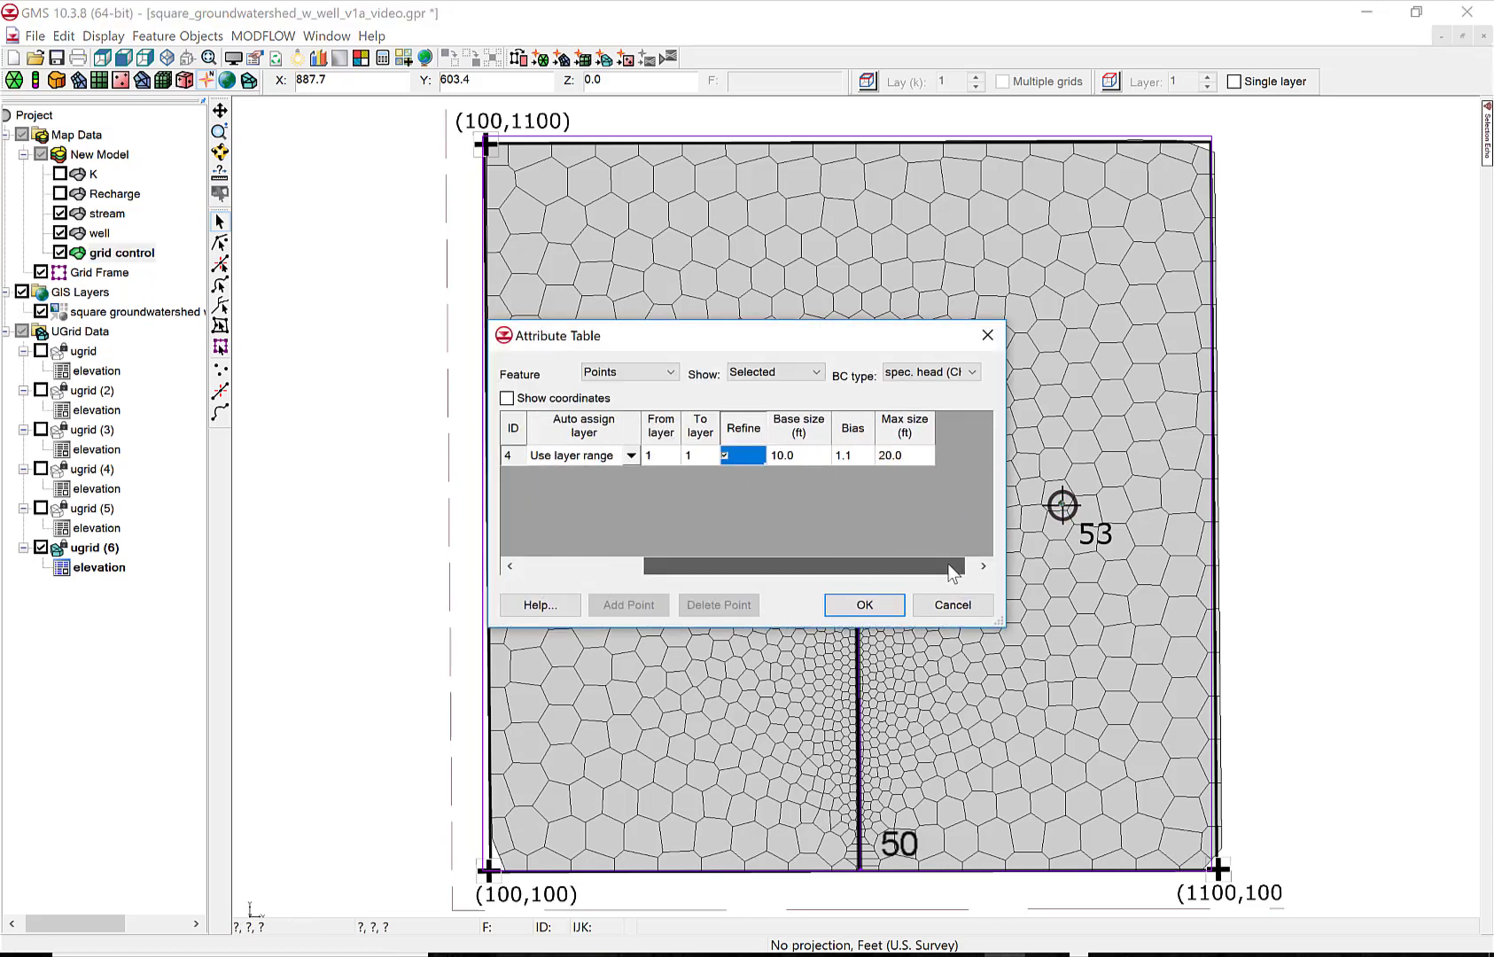
{"action": "left_click", "coordinate": [791, 455]}
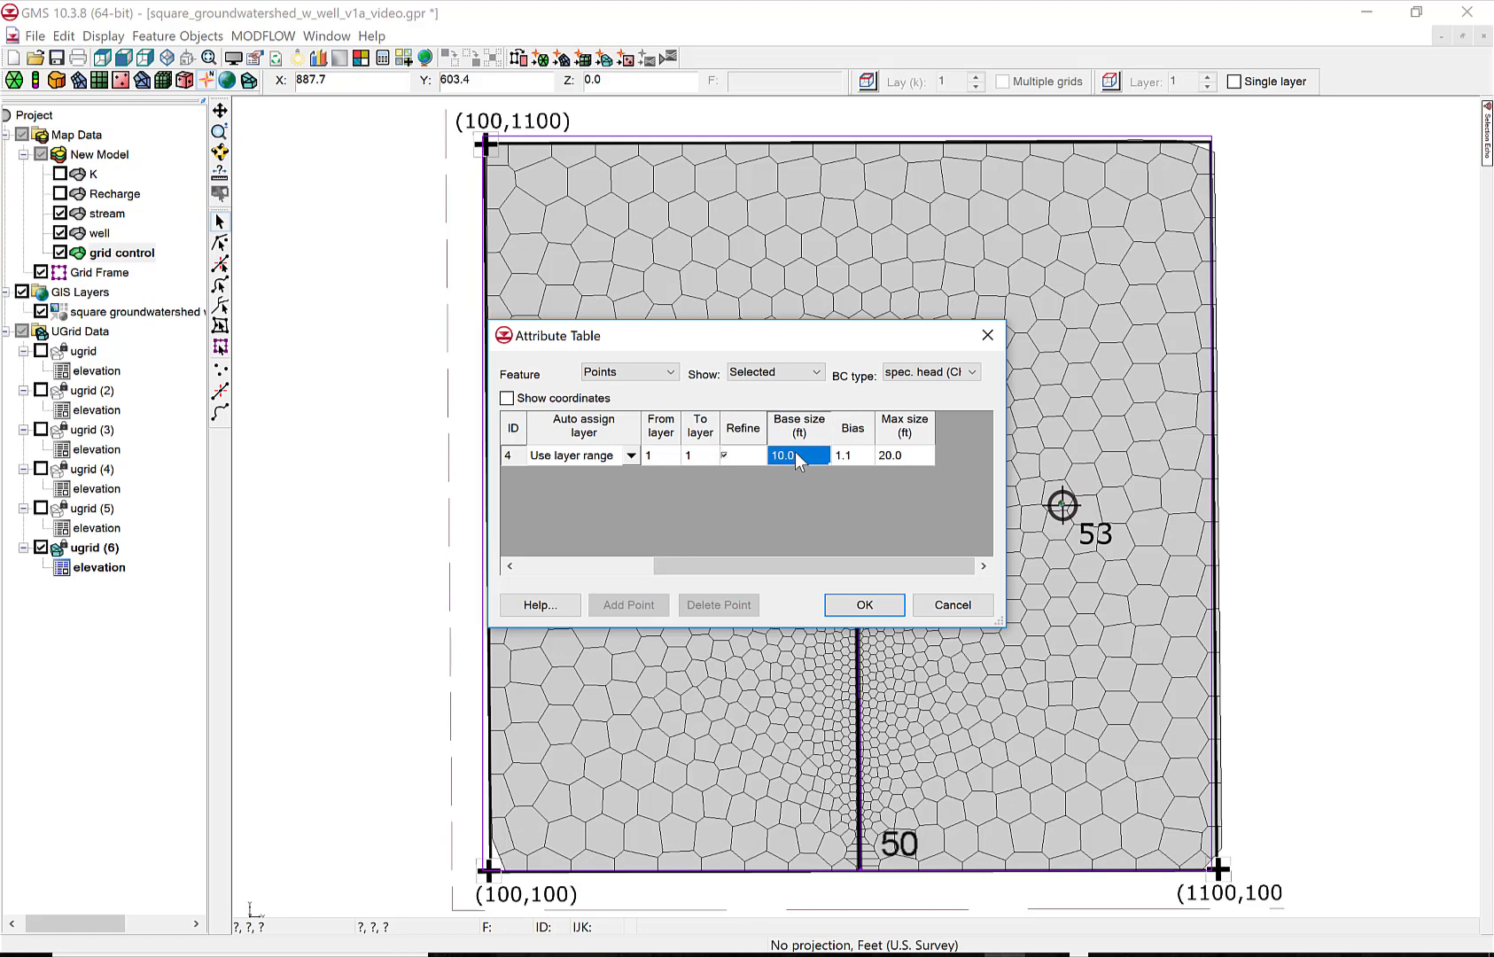
{"action": "type", "text": "5"}
{"action": "left_click", "coordinate": [878, 608]}
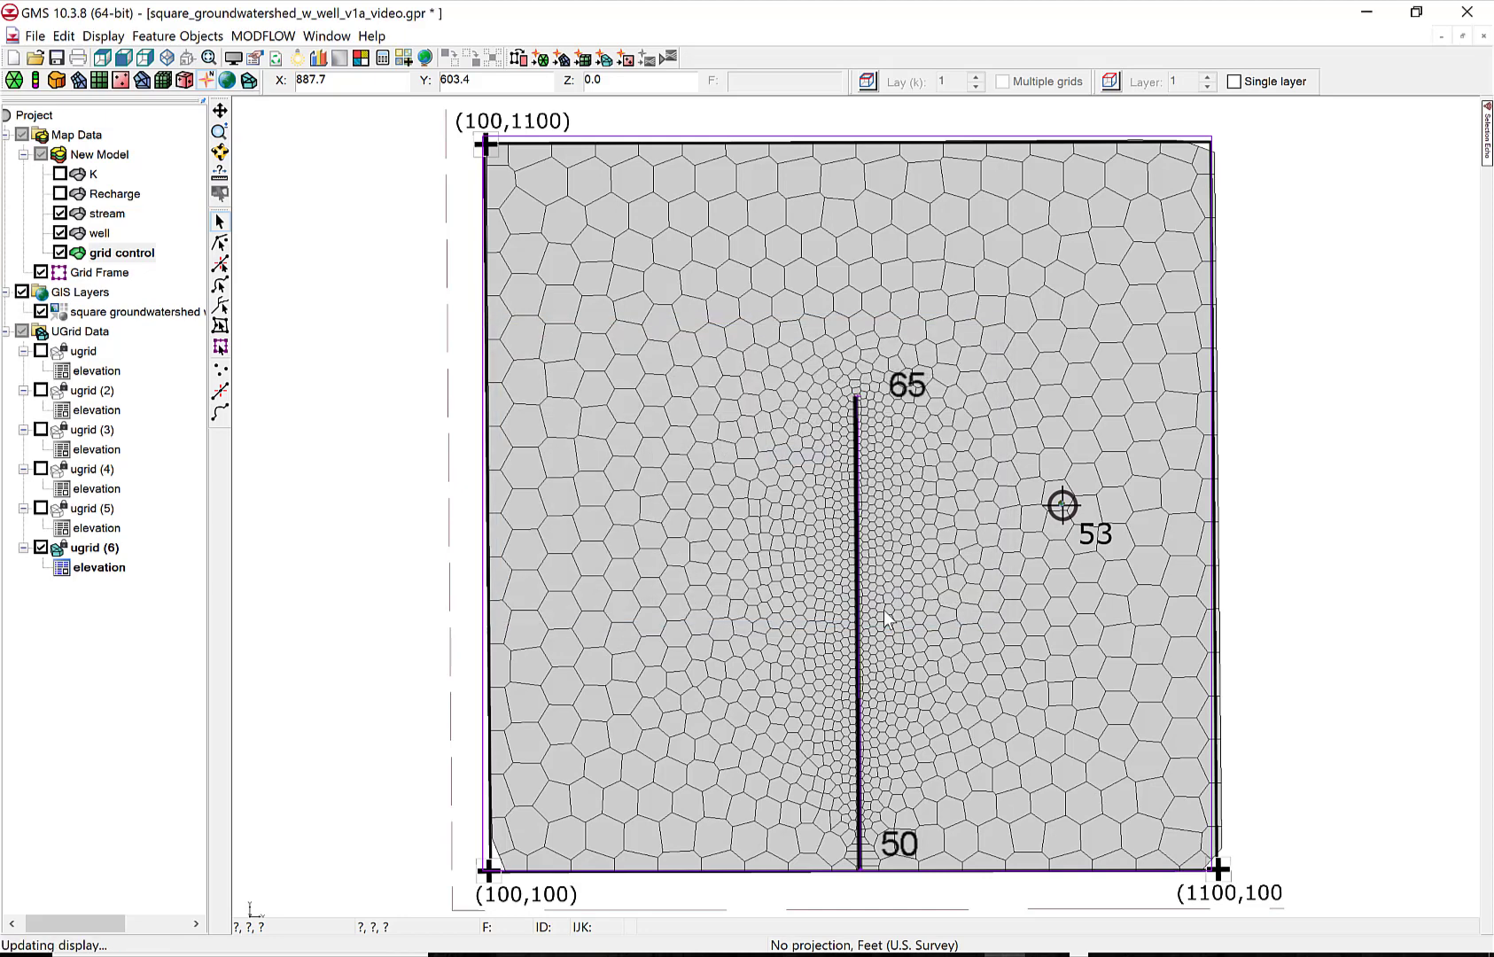
Map grid control to ugrid (7), hide ugrid (6), and zoom in on the well.
{"action": "right_click", "coordinate": [123, 253]}
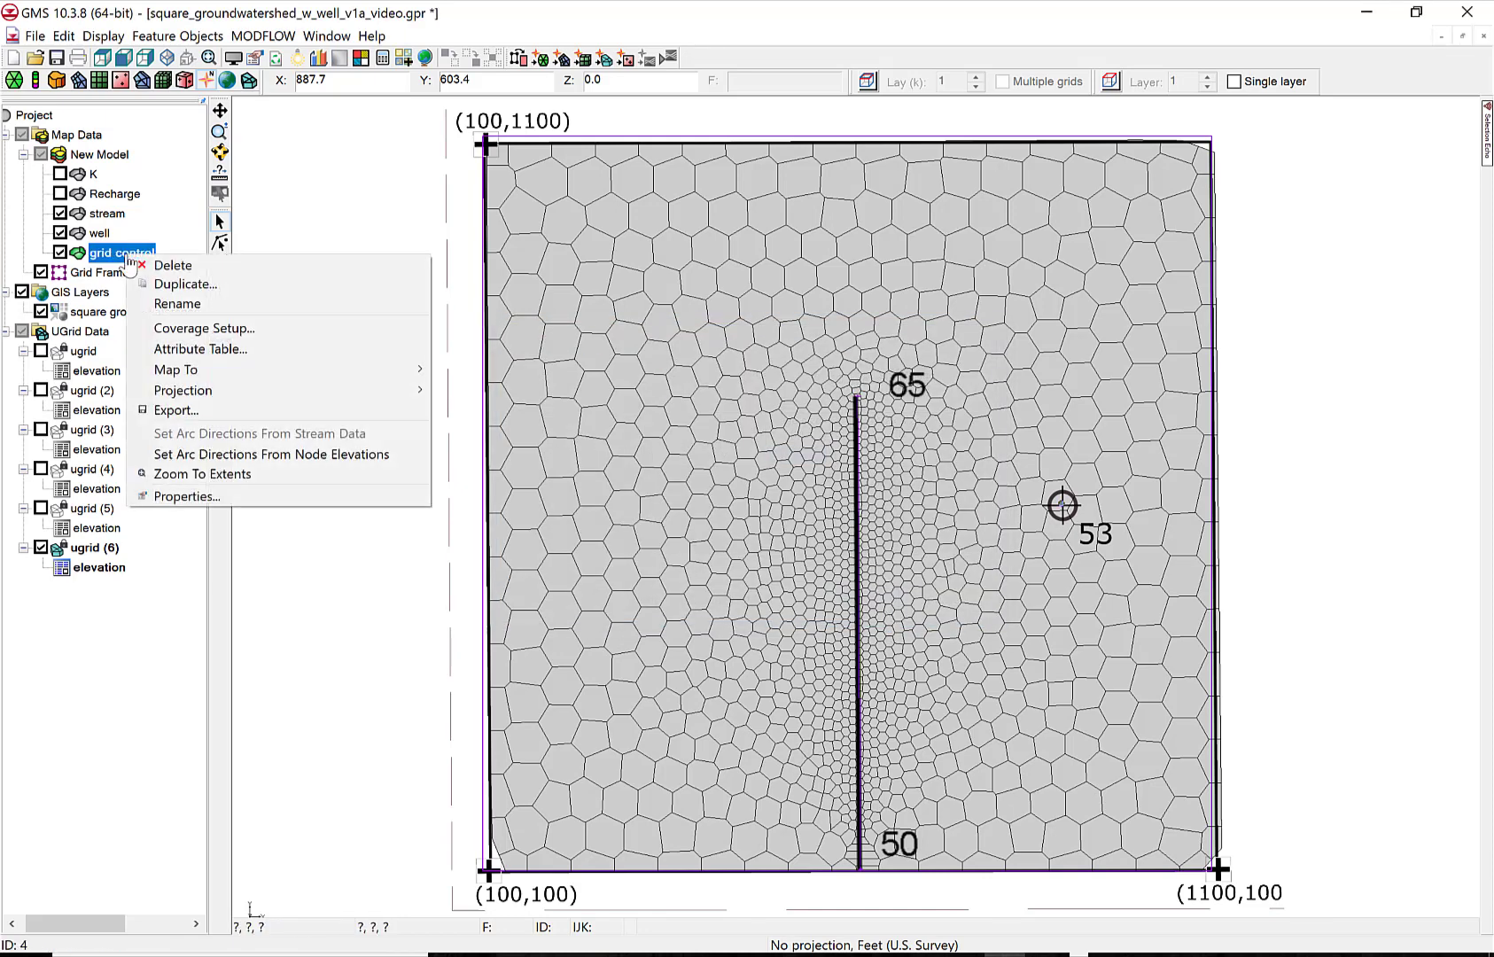
{"action": "mouse_move", "coordinate": [175, 369]}
{"action": "left_click", "coordinate": [473, 440]}
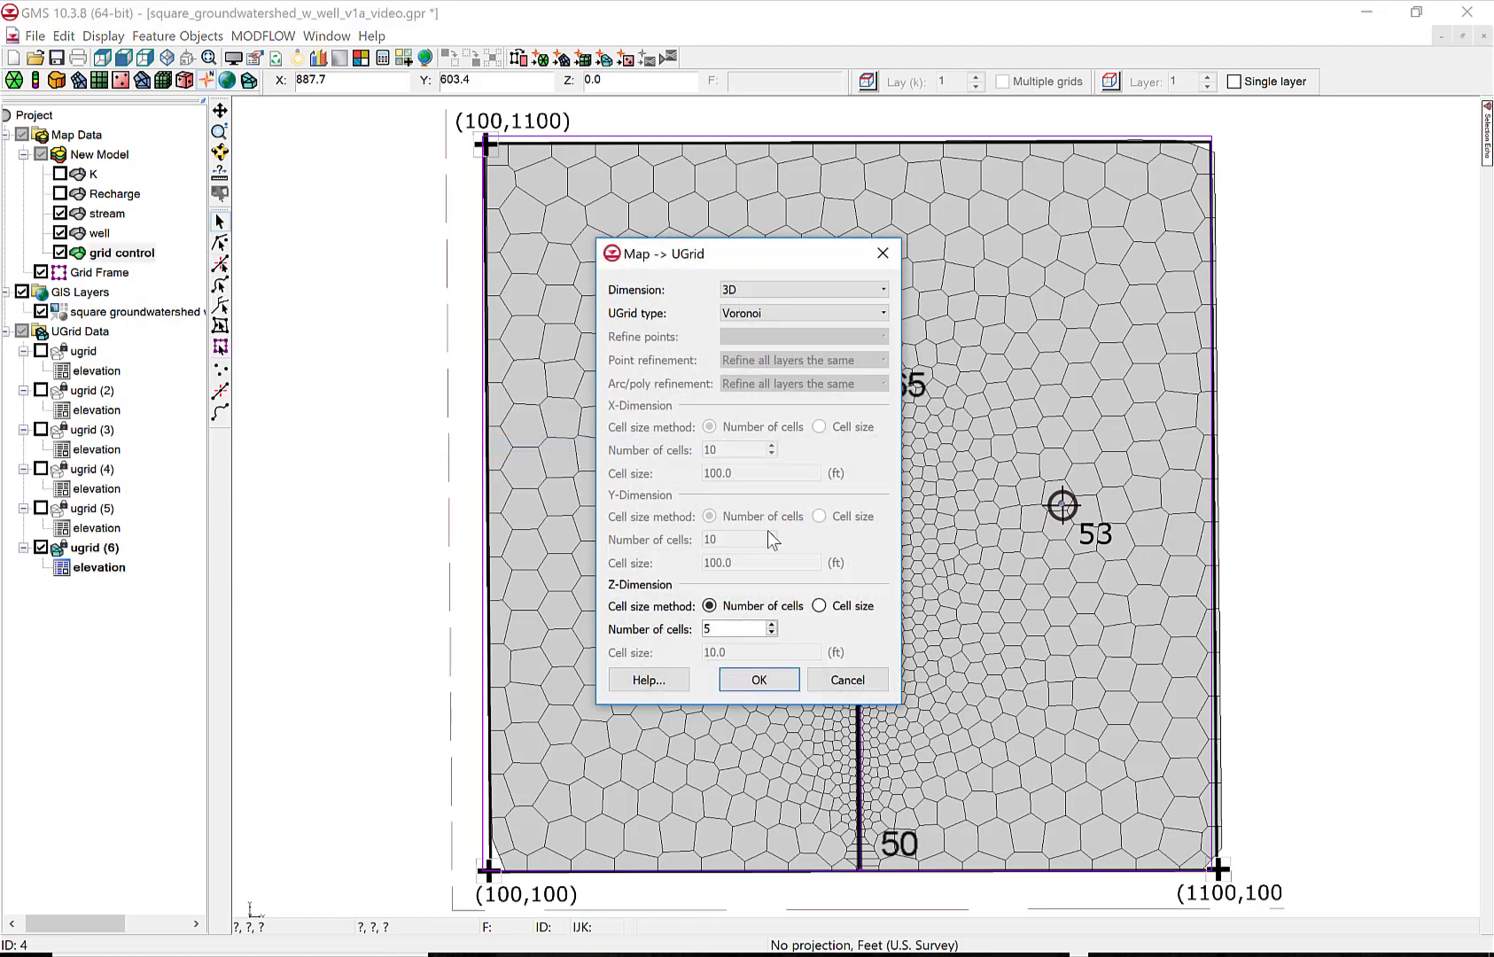
{"action": "left_click", "coordinate": [760, 680]}
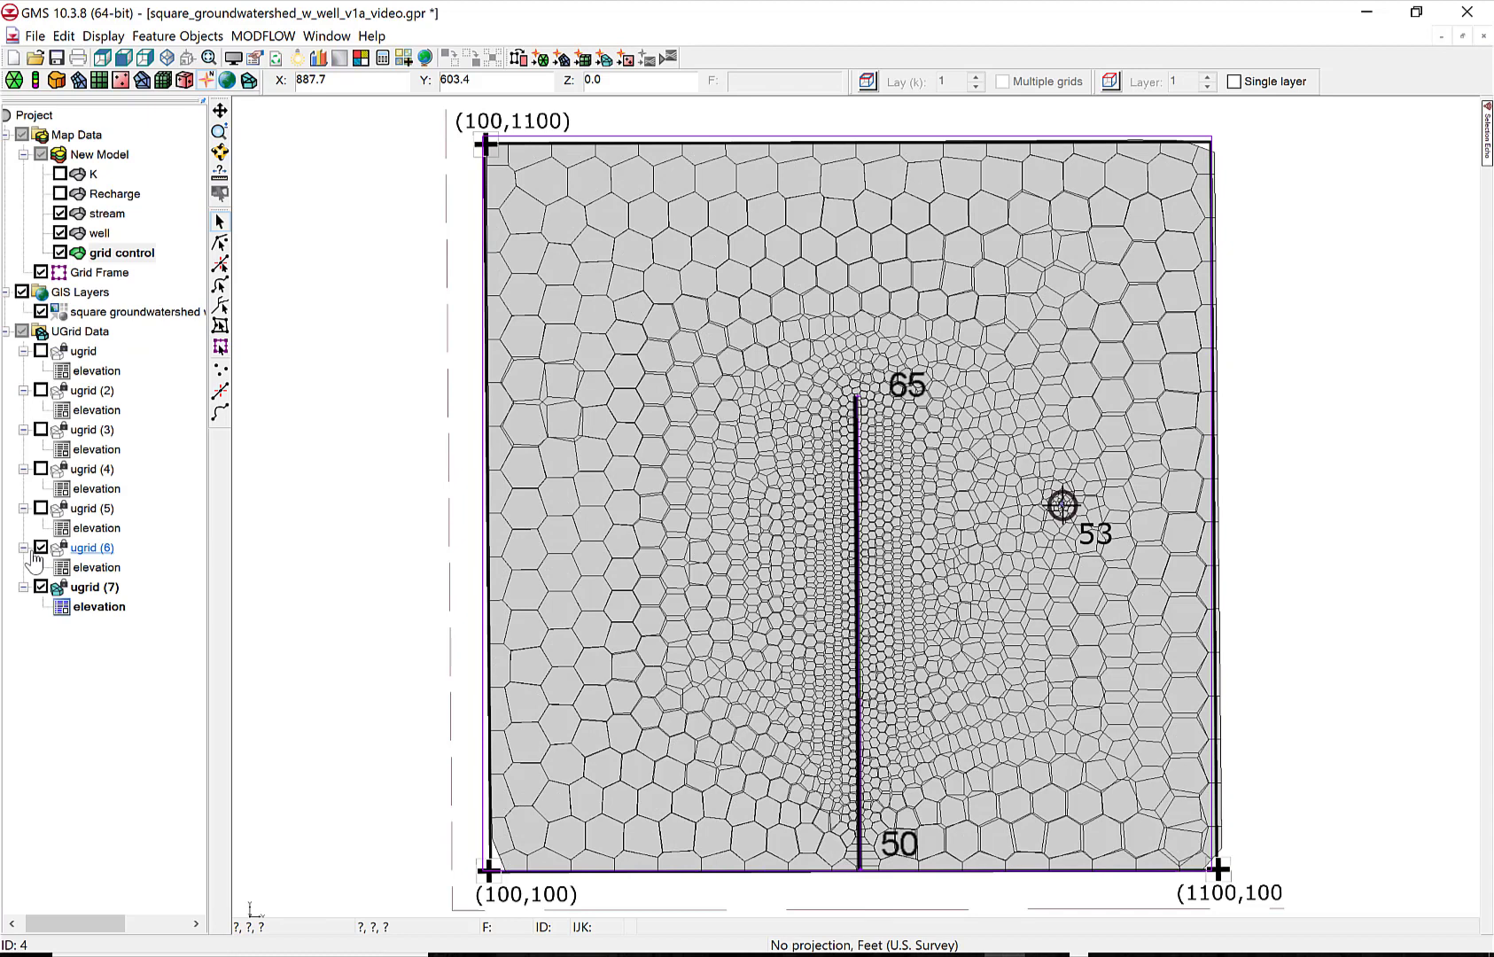
{"action": "left_click", "coordinate": [41, 547]}
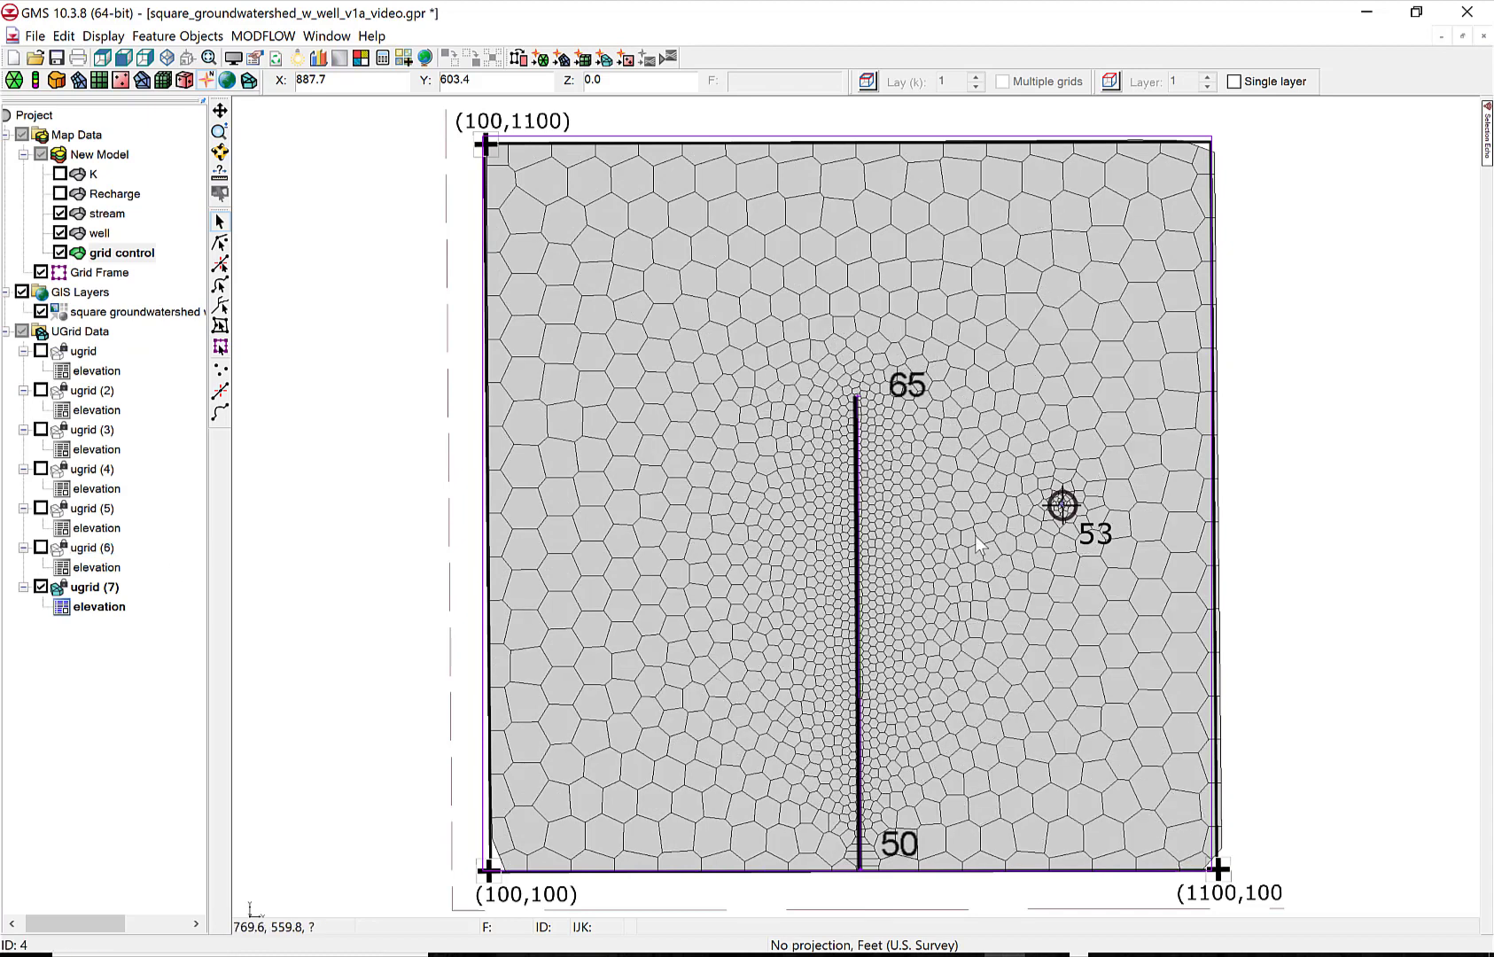
{"action": "left_click", "coordinate": [218, 131]}
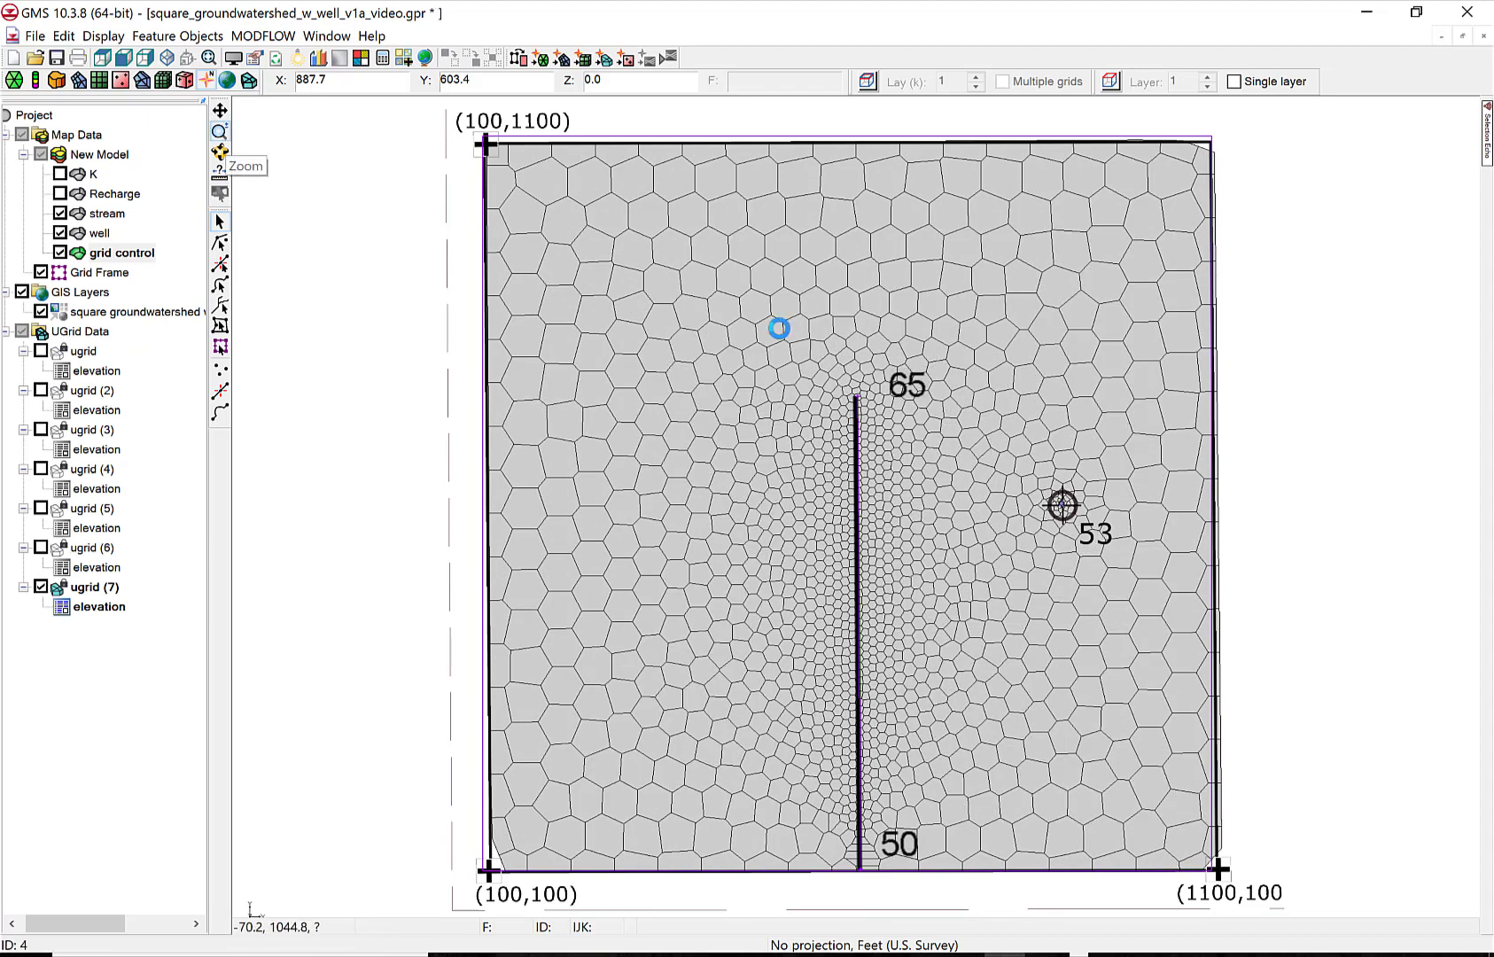
{"action": "left_click_drag", "start_coordinate": [1032, 462], "coordinate": [1116, 561]}
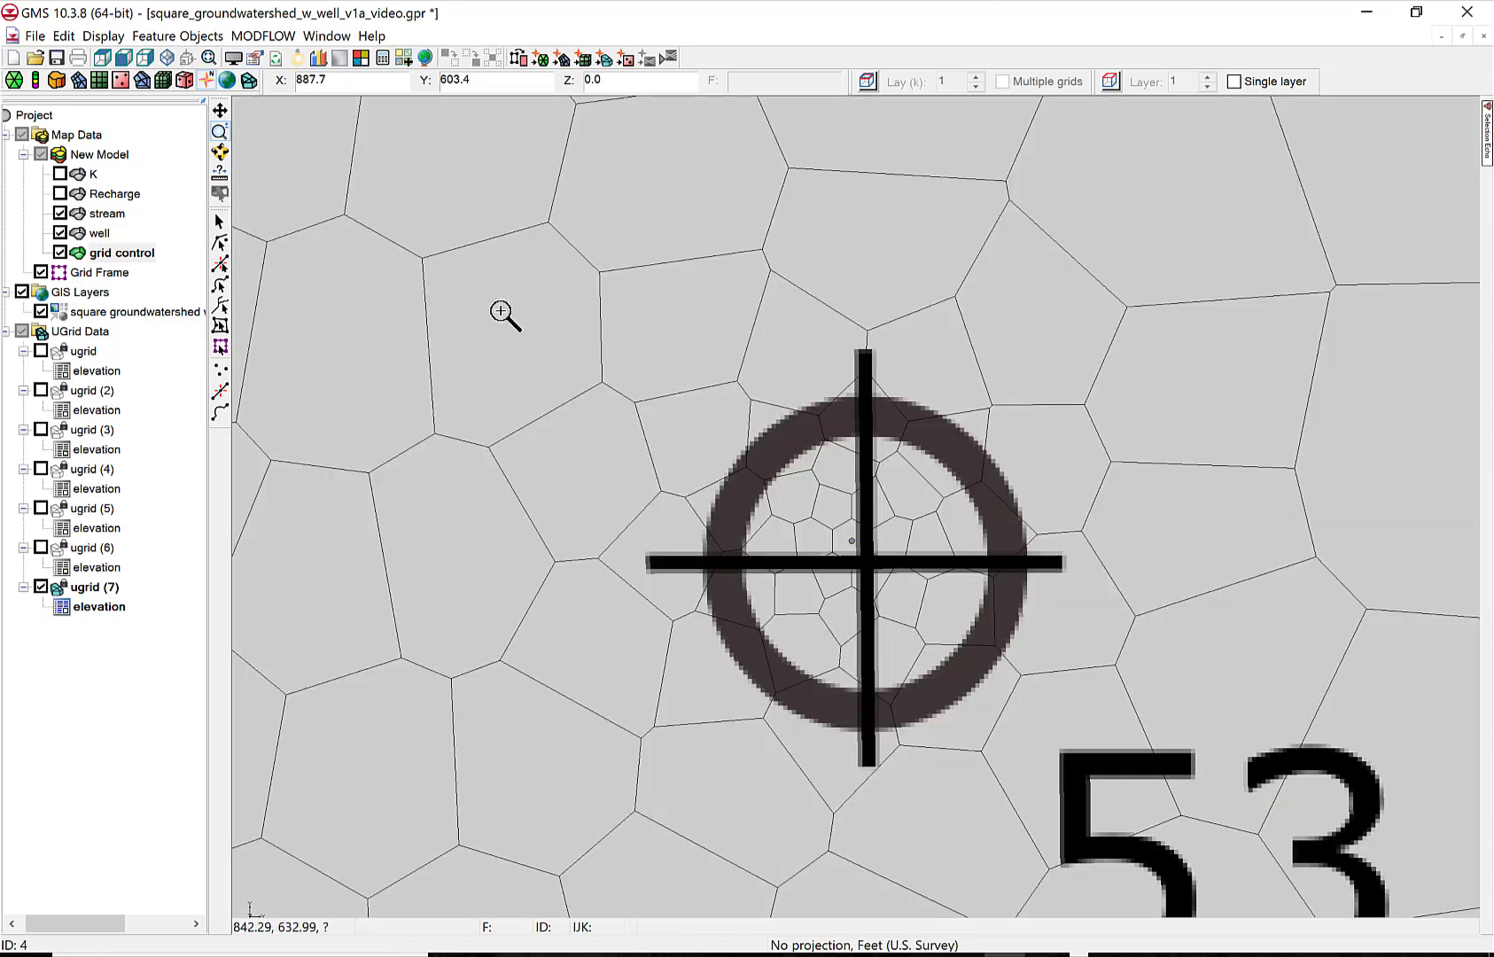
{"action": "scroll", "coordinate": [952, 430], "scroll_direction": "down", "scroll_amount": 2}
{"action": "scroll", "coordinate": [958, 436], "scroll_direction": "down", "scroll_amount": 2}
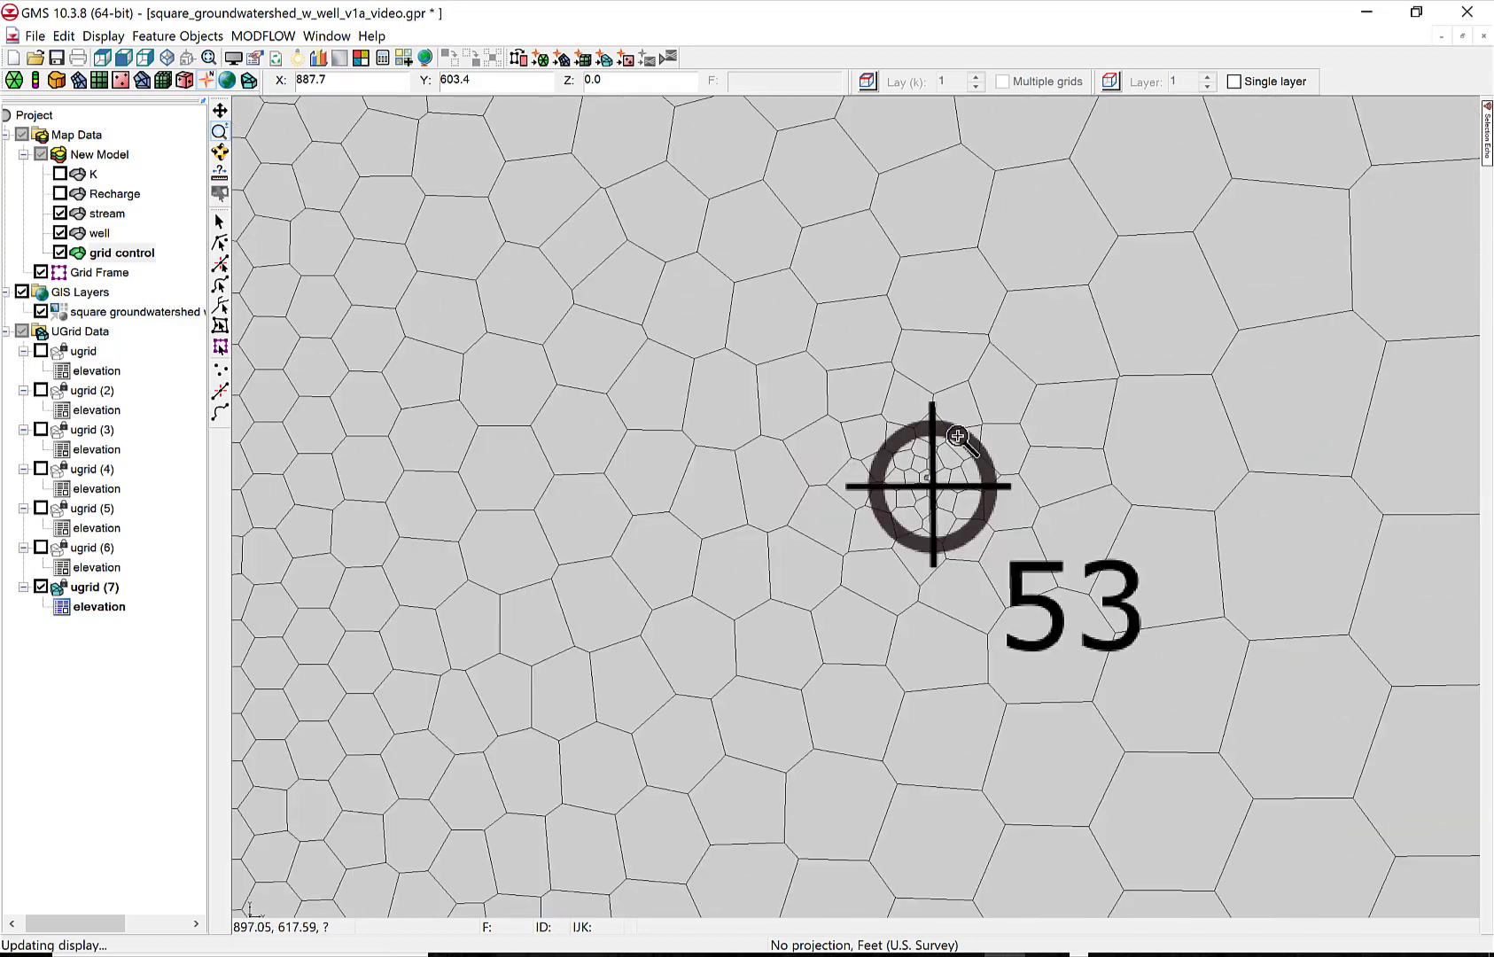
{"action": "scroll", "coordinate": [958, 436], "scroll_direction": "down", "scroll_amount": 2}
{"action": "scroll", "coordinate": [957, 436], "scroll_direction": "up", "scroll_amount": 1}
{"action": "scroll", "coordinate": [958, 437], "scroll_direction": "up", "scroll_amount": 1}
{"action": "scroll", "coordinate": [957, 435], "scroll_direction": "up", "scroll_amount": 1}
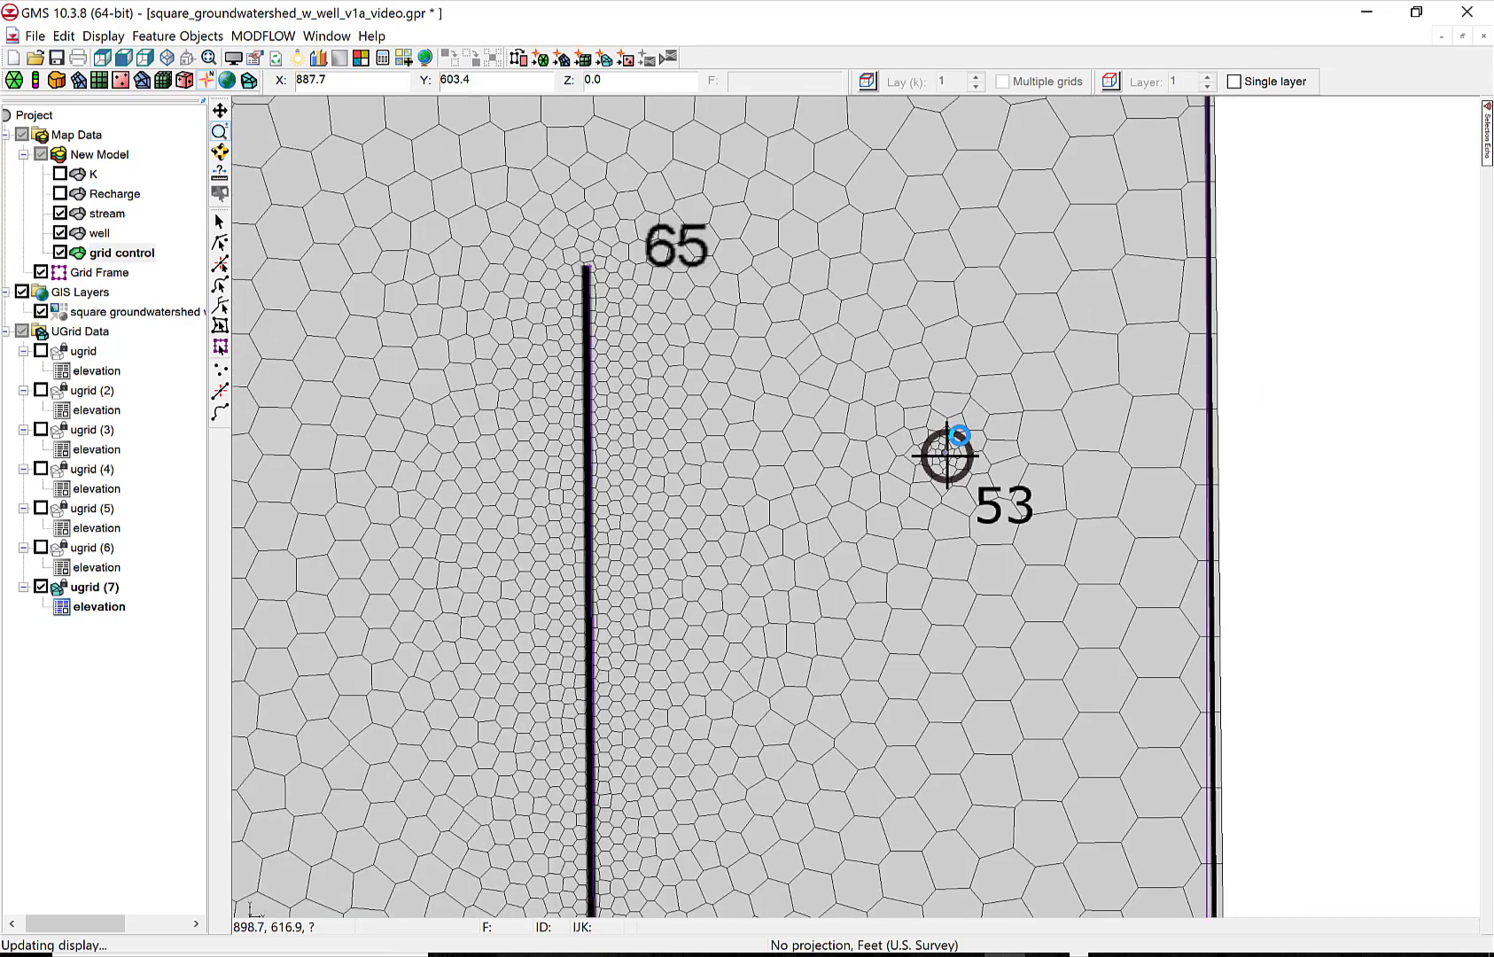
{"action": "scroll", "coordinate": [958, 437], "scroll_direction": "down", "scroll_amount": 1}
{"action": "scroll", "coordinate": [958, 437], "scroll_direction": "down", "scroll_amount": 1}
{"action": "scroll", "coordinate": [958, 437], "scroll_direction": "down", "scroll_amount": 1}
{"action": "scroll", "coordinate": [958, 437], "scroll_direction": "down", "scroll_amount": 1}
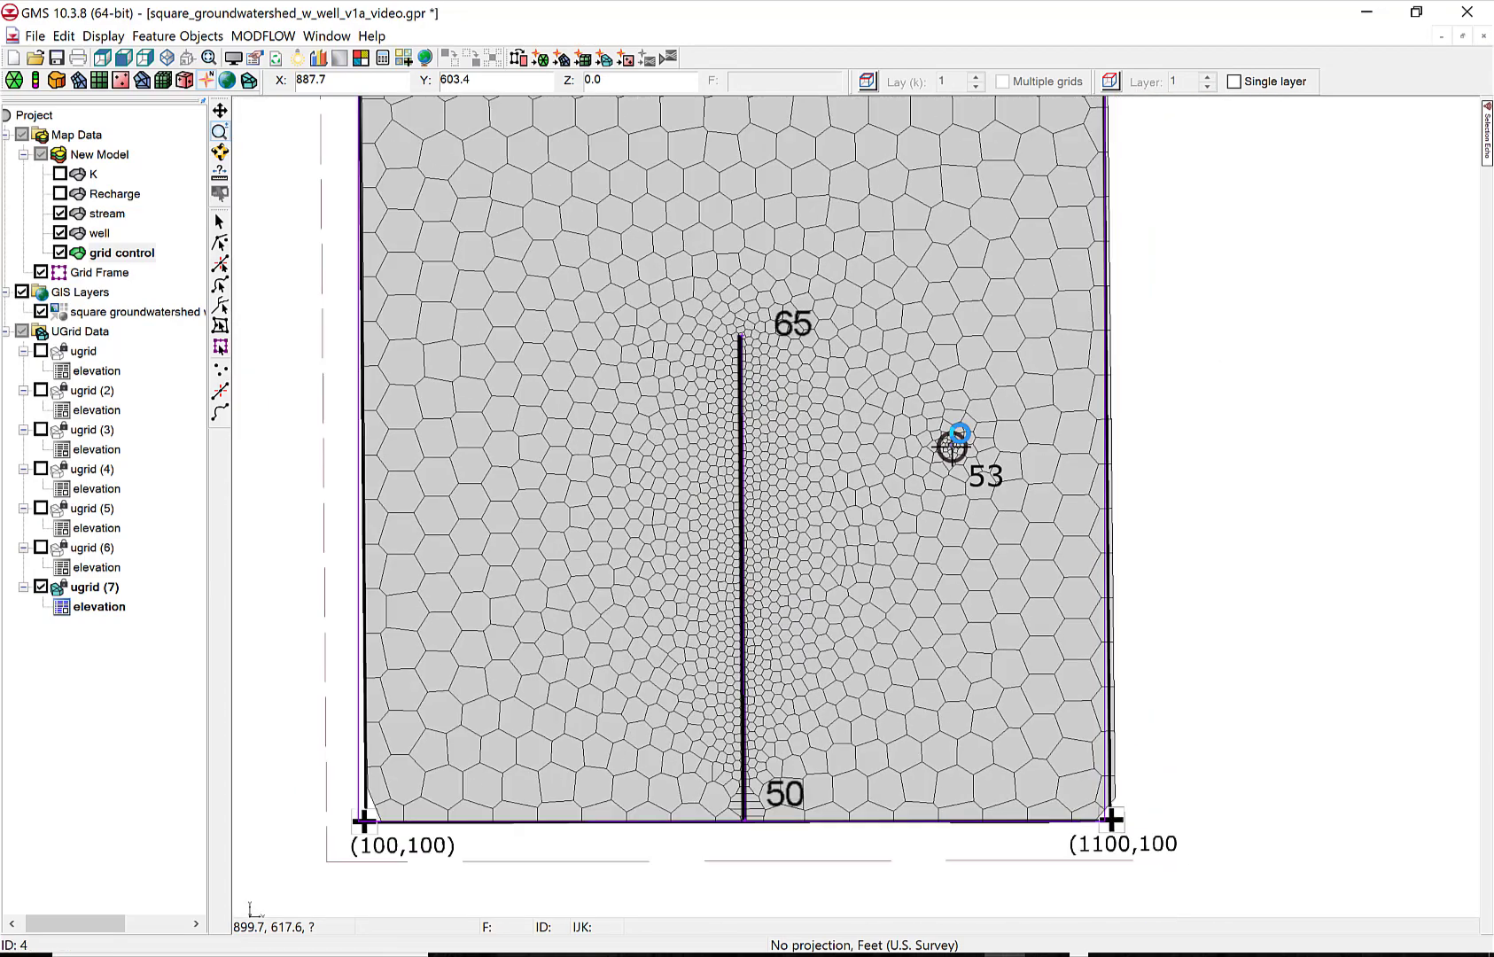
In the grid control coverage, select and then deselect well point 53.
{"action": "left_click", "coordinate": [116, 252]}
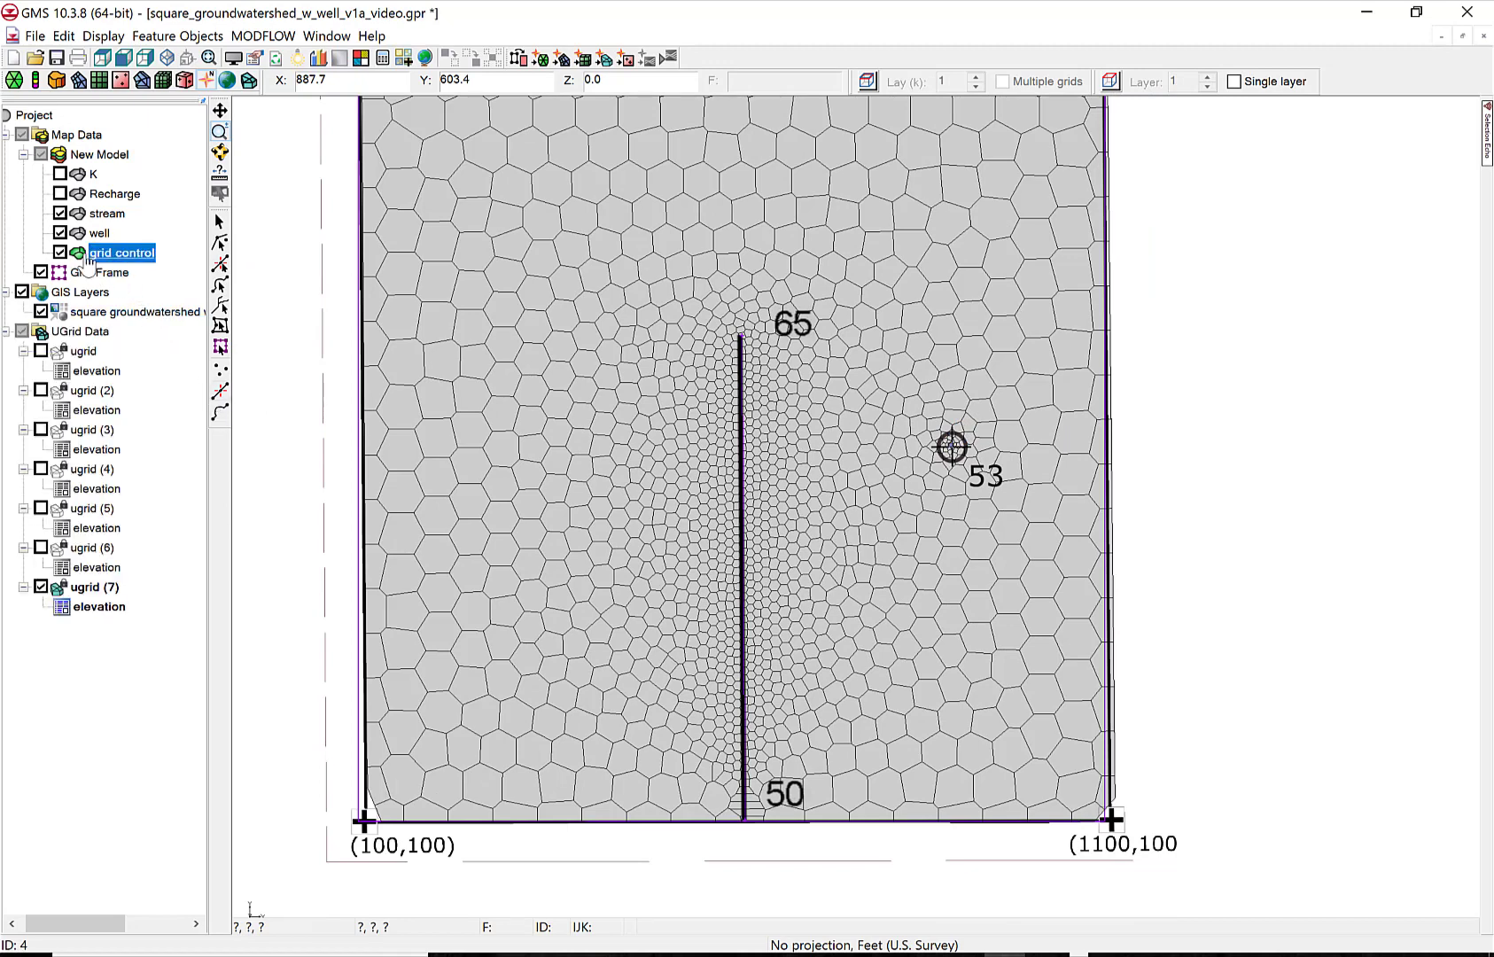
{"action": "left_click", "coordinate": [218, 220]}
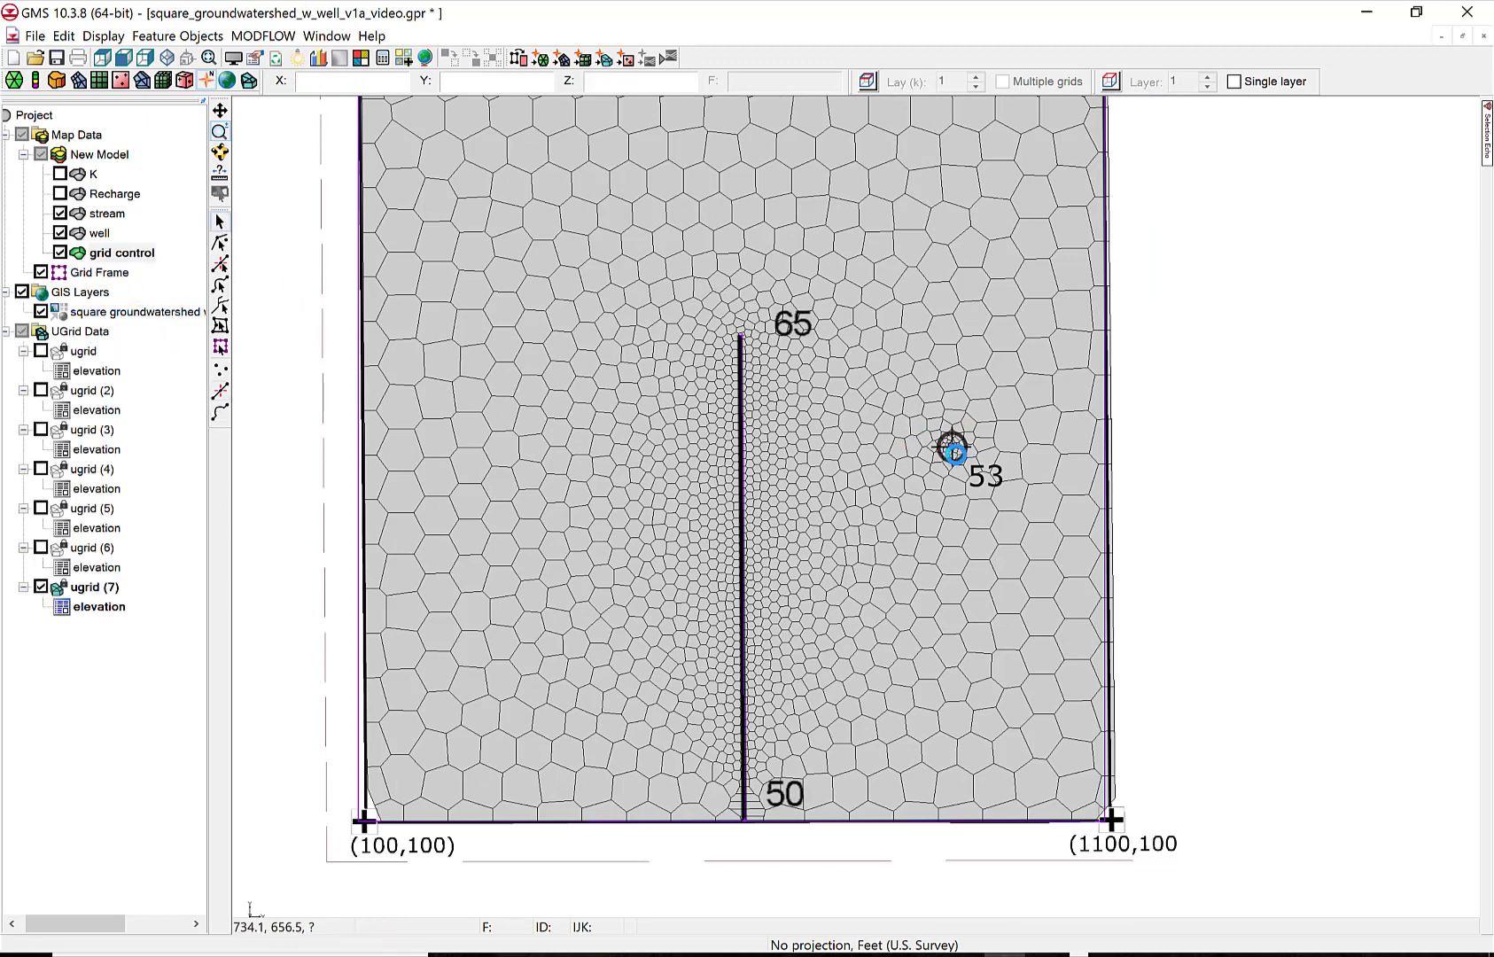
{"action": "left_click", "coordinate": [951, 445]}
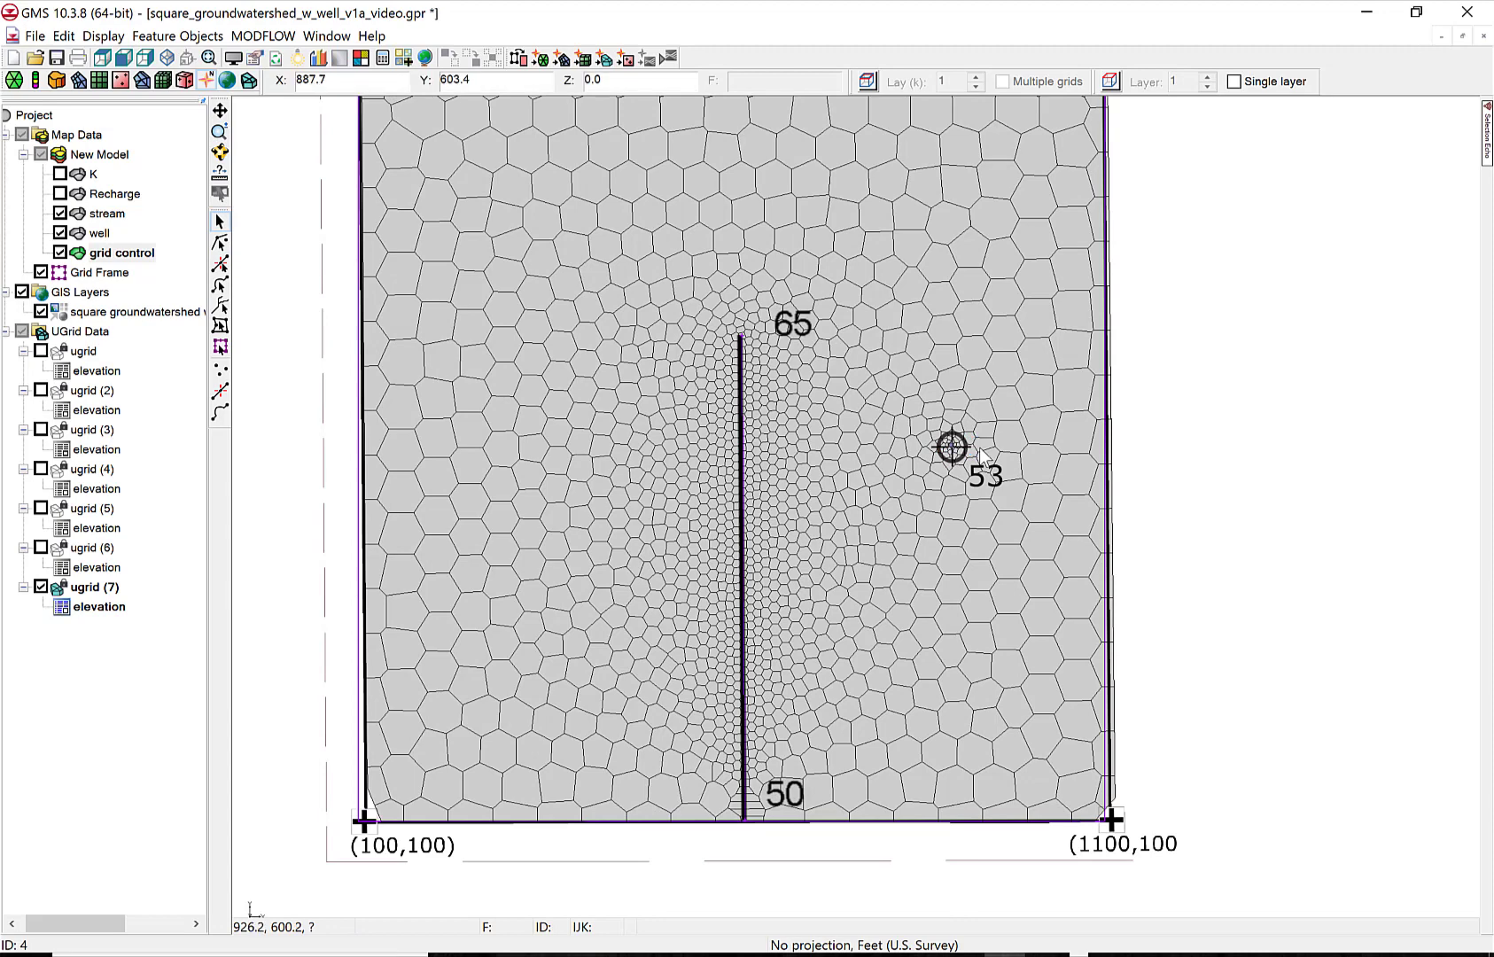
{"action": "left_click", "coordinate": [980, 446]}
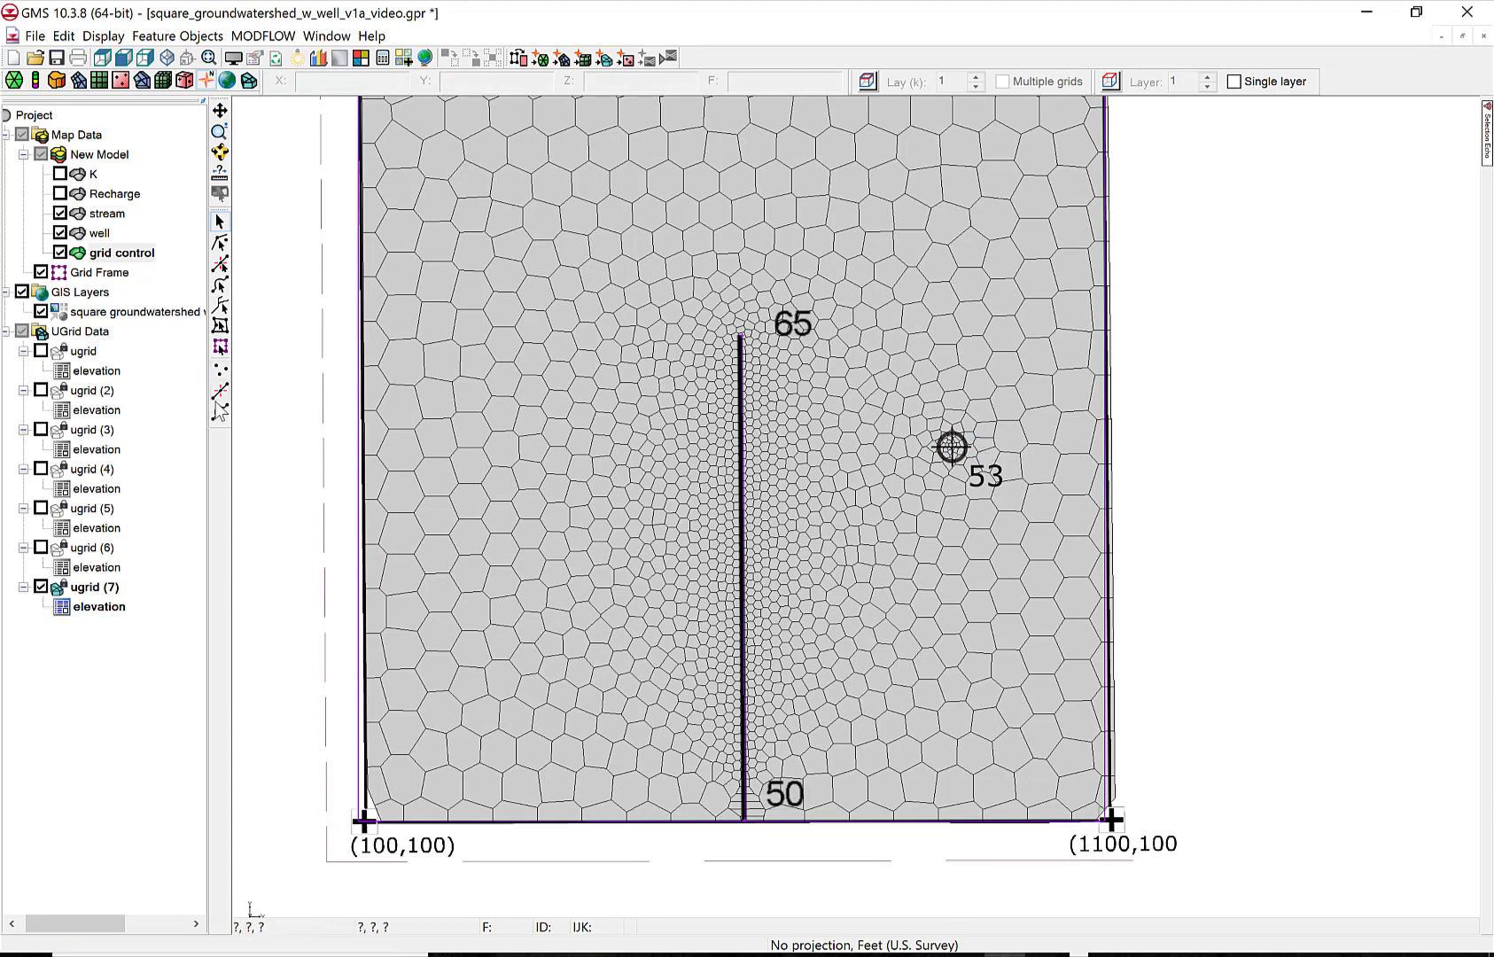
Draw a closed five-vertex arc around well point 53.
{"action": "left_click", "coordinate": [923, 291]}
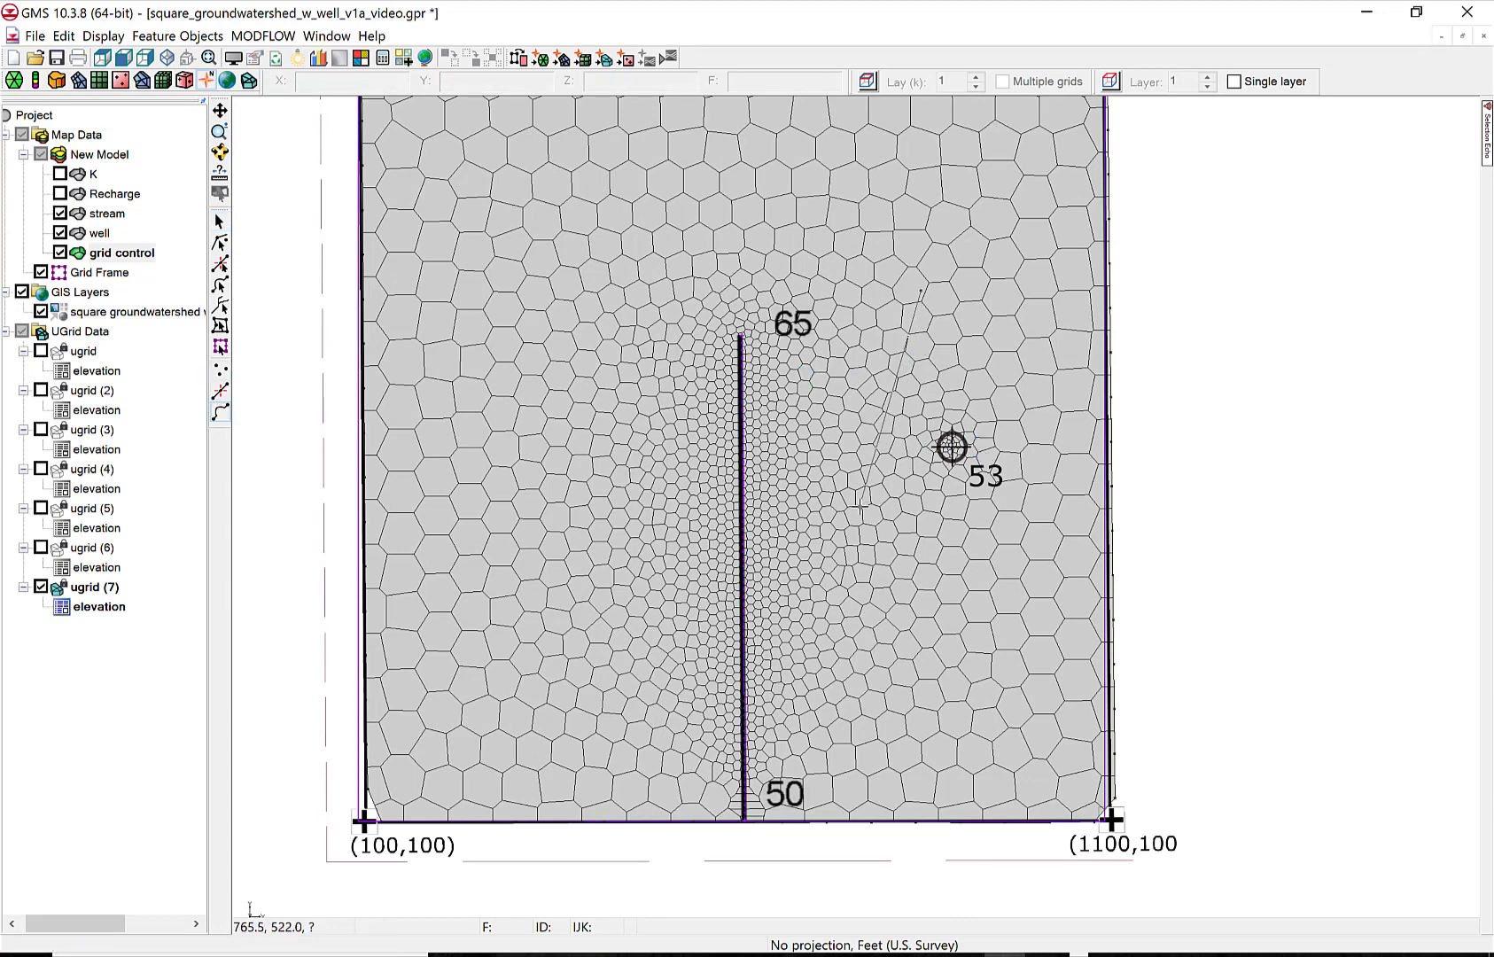
{"action": "left_click", "coordinate": [858, 514]}
{"action": "left_click", "coordinate": [948, 660]}
{"action": "left_click", "coordinate": [1028, 631]}
{"action": "left_click", "coordinate": [1053, 388]}
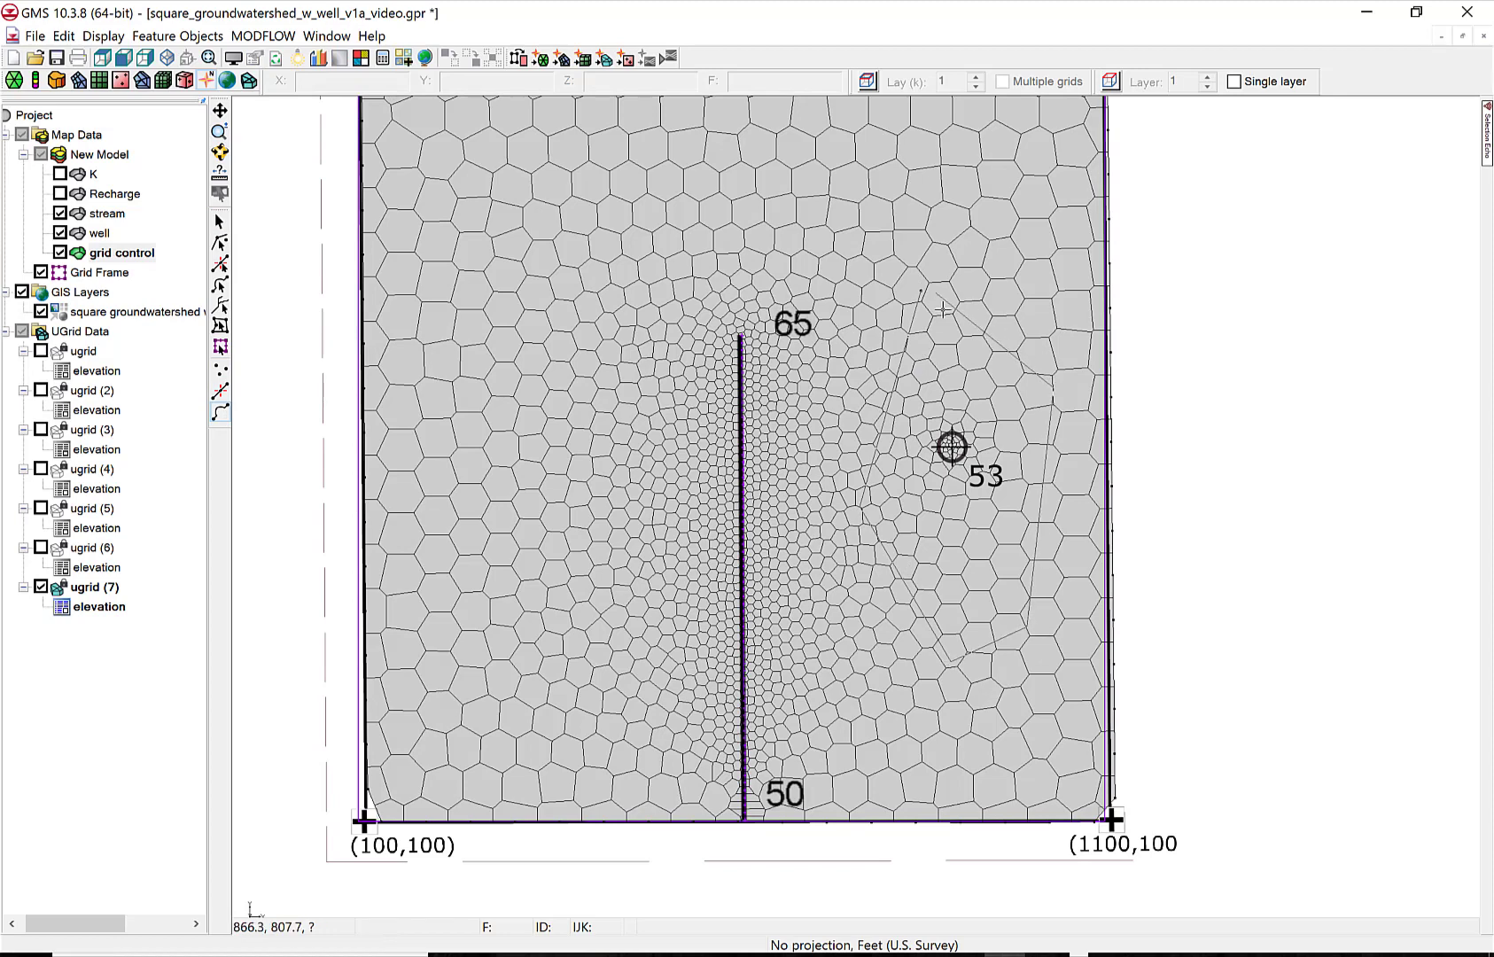
{"action": "left_click", "coordinate": [922, 291]}
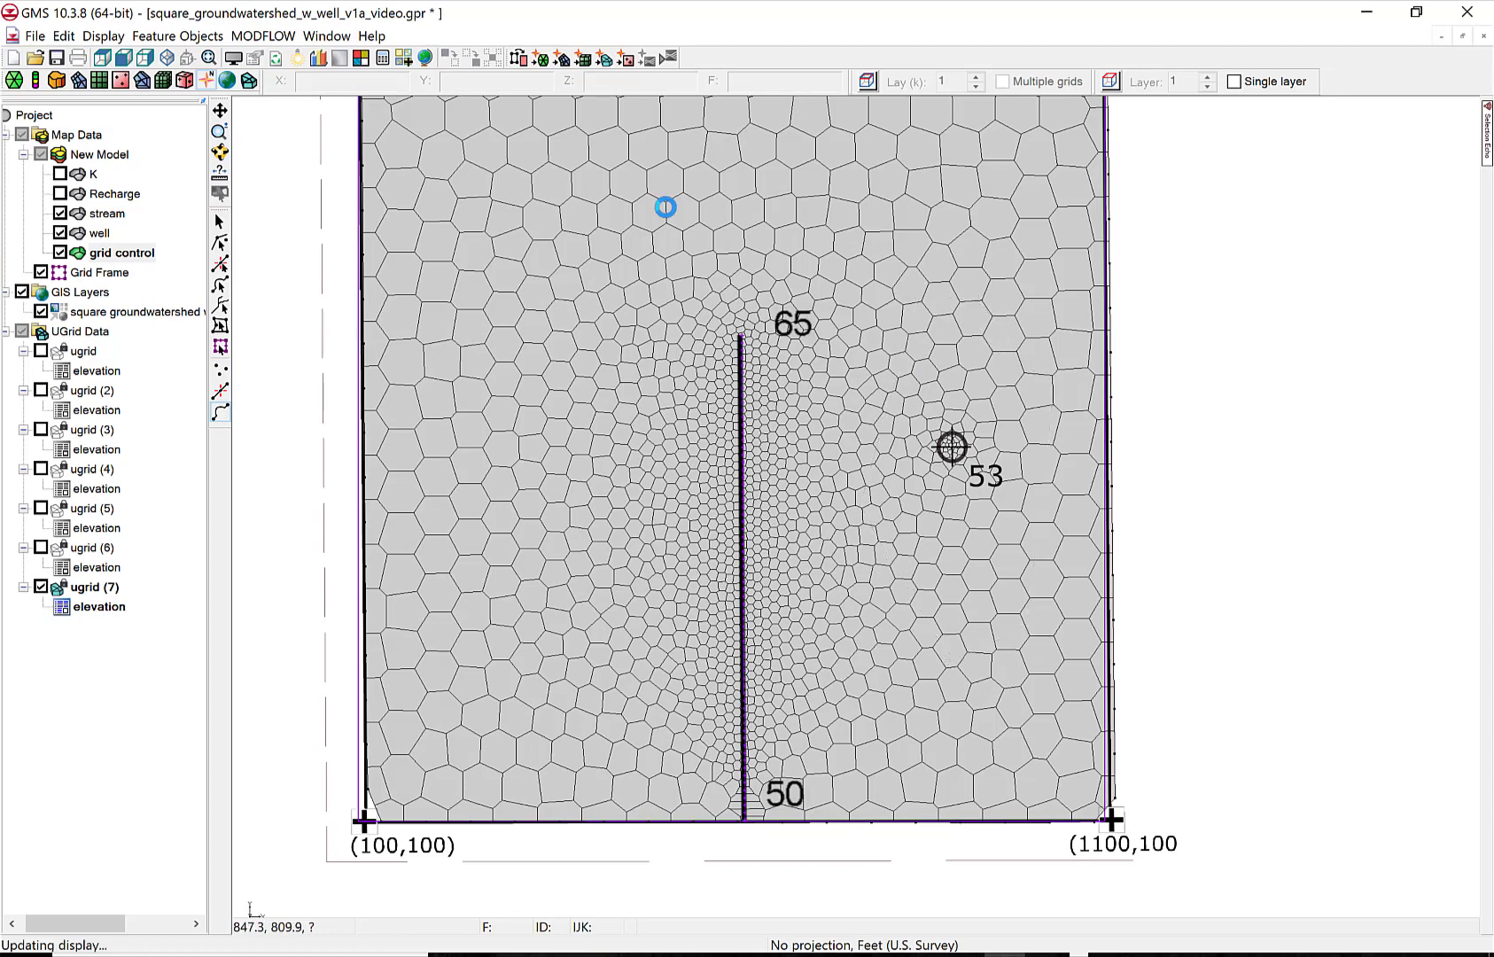
Build polygons from the closed arc and select the boundary arc.
{"action": "left_click", "coordinate": [170, 38]}
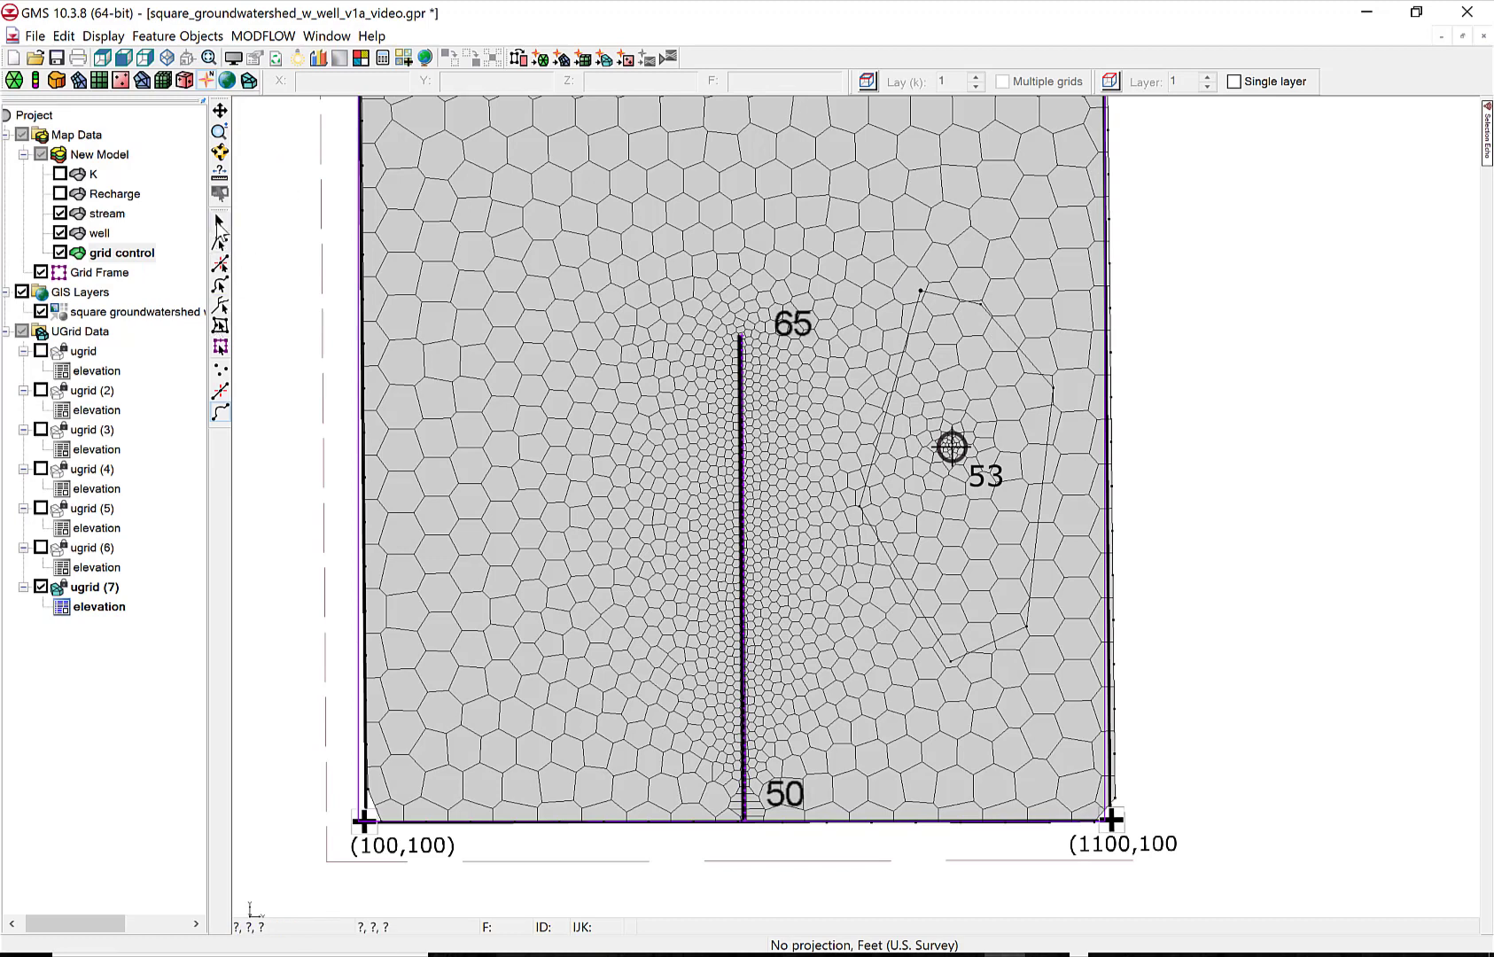
{"action": "left_click", "coordinate": [220, 223]}
{"action": "left_click", "coordinate": [1028, 364]}
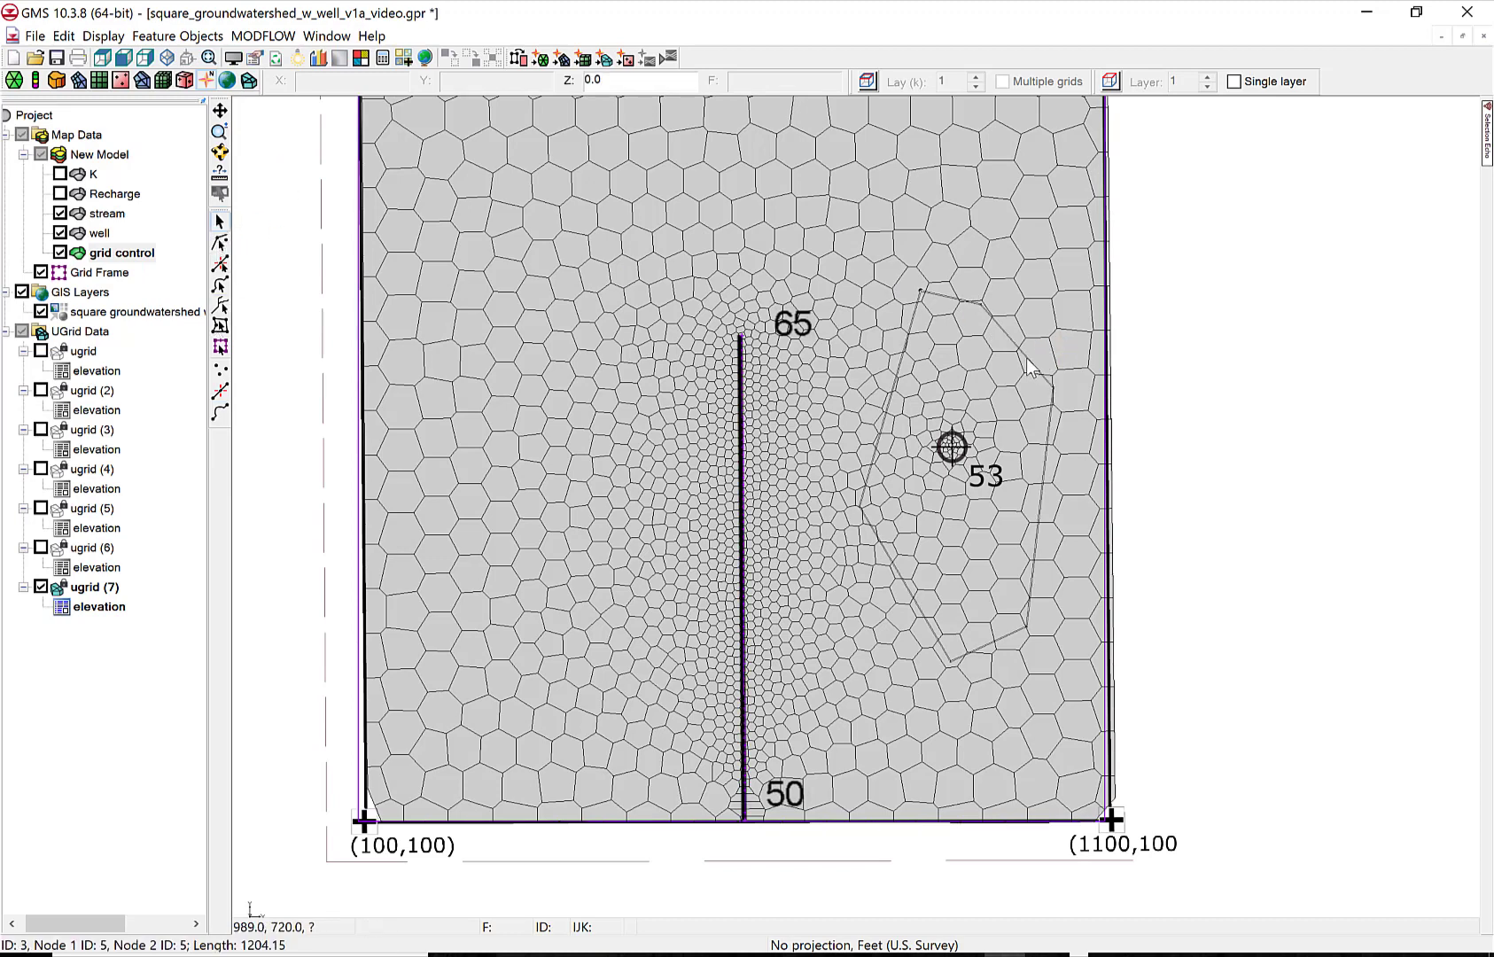
Redistribute the boundary arc's vertices to an average spacing of 10.0.
{"action": "right_click", "coordinate": [1029, 366]}
{"action": "left_click", "coordinate": [1061, 390]}
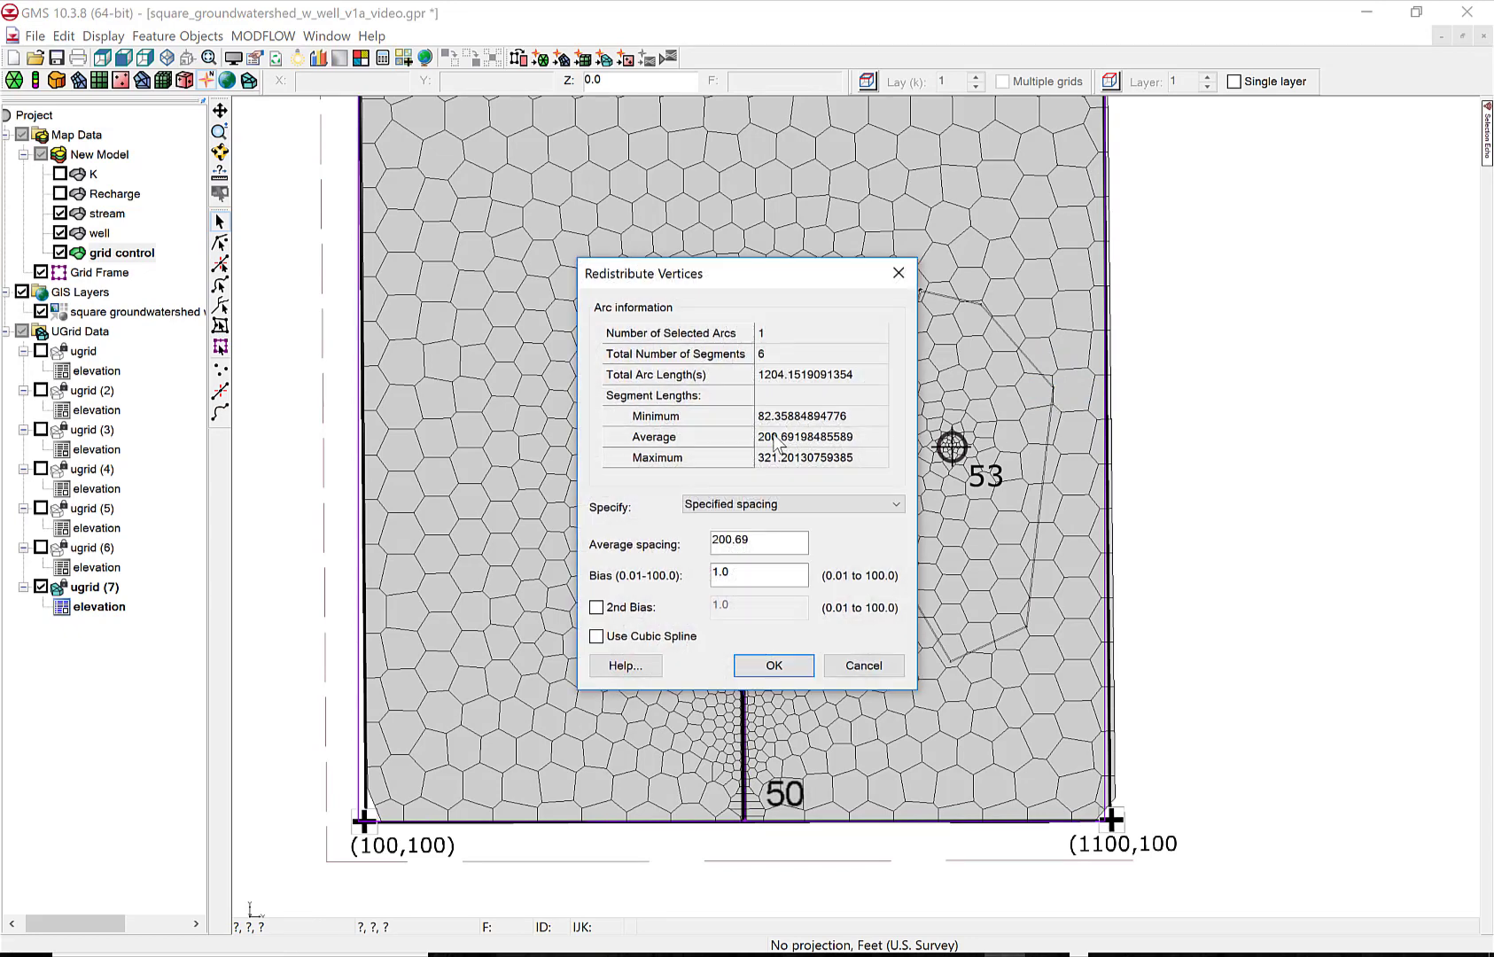
{"action": "left_click_drag", "start_coordinate": [753, 539], "coordinate": [684, 546]}
{"action": "type", "text": ".0"}
{"action": "left_click", "coordinate": [774, 666]}
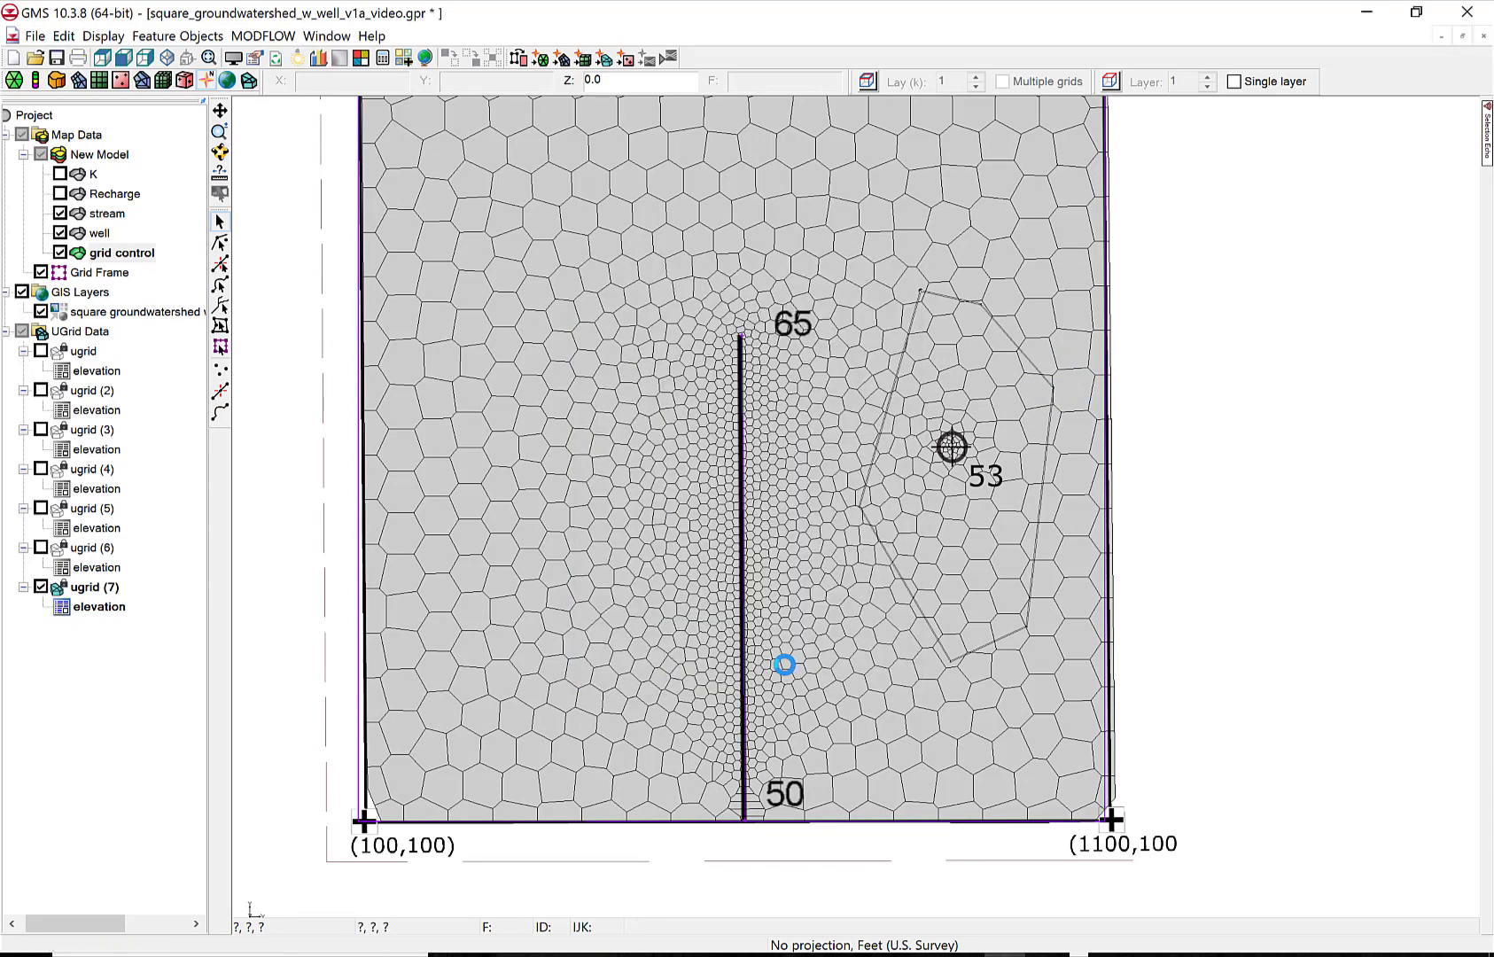
Map the grid control coverage to ugrid (8), a refined Voronoi UGrid.
{"action": "right_click", "coordinate": [128, 254]}
{"action": "mouse_move", "coordinate": [178, 372]}
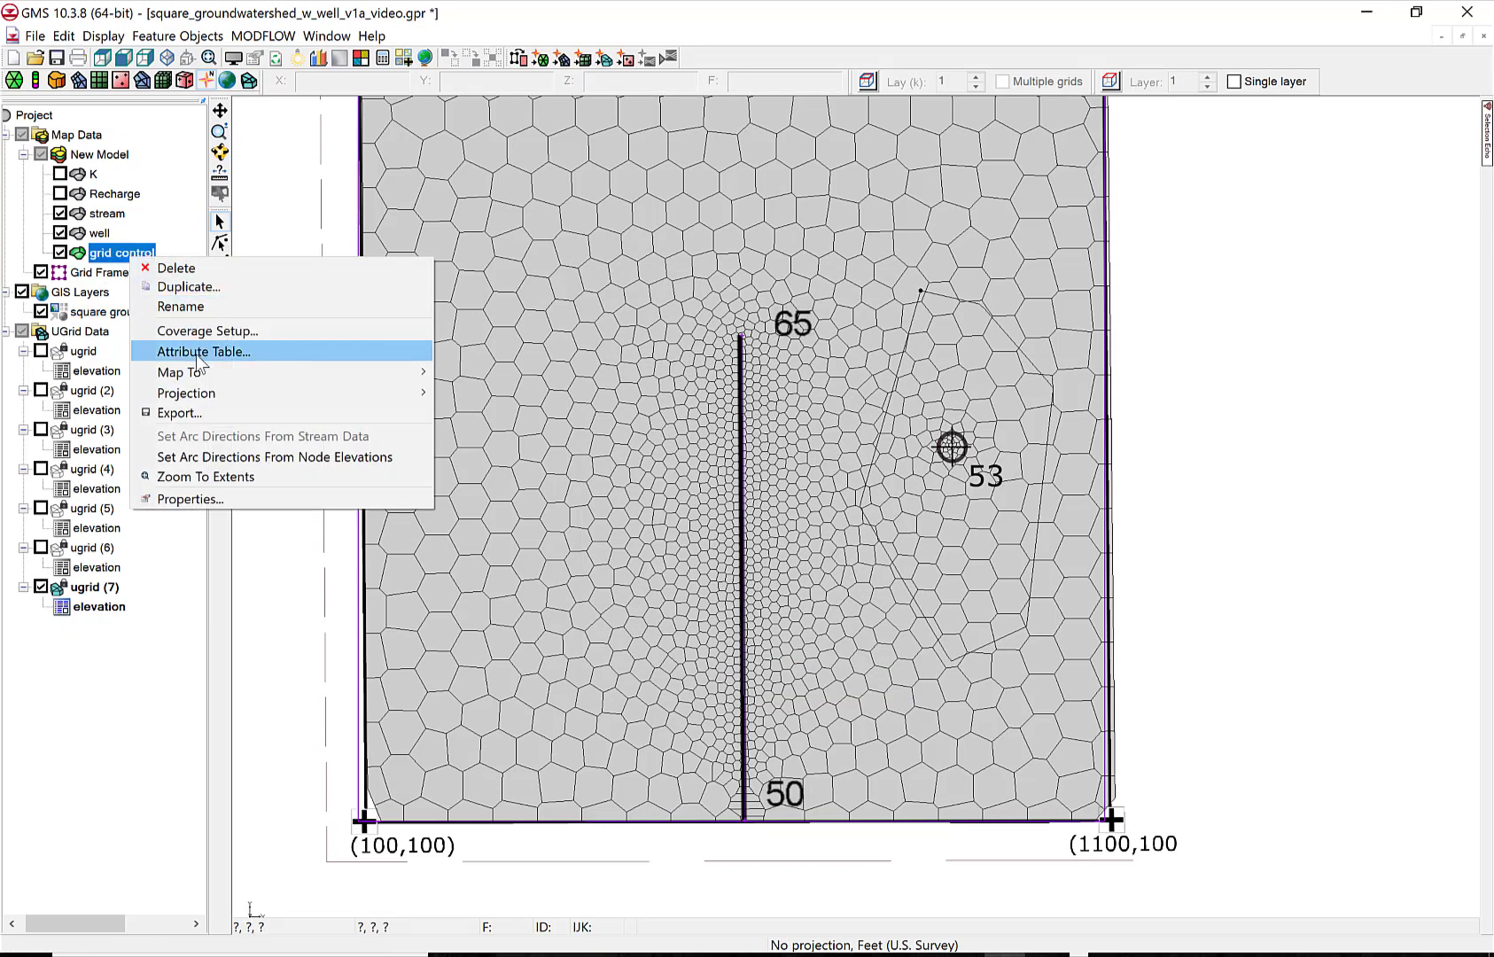
{"action": "left_click", "coordinate": [473, 449]}
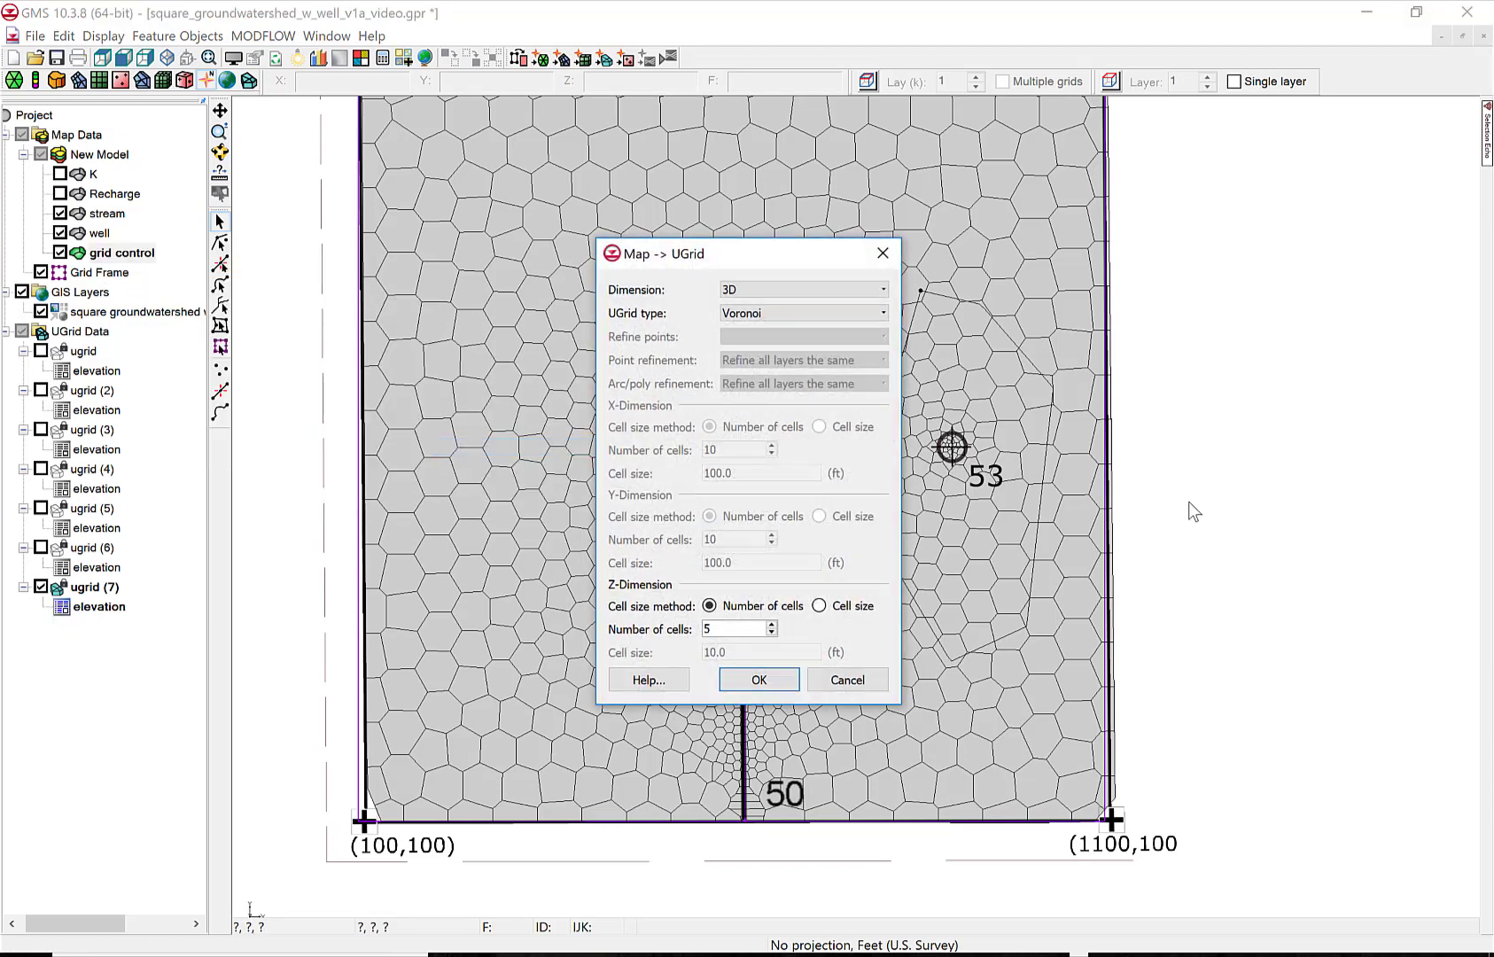
{"action": "left_click", "coordinate": [757, 681]}
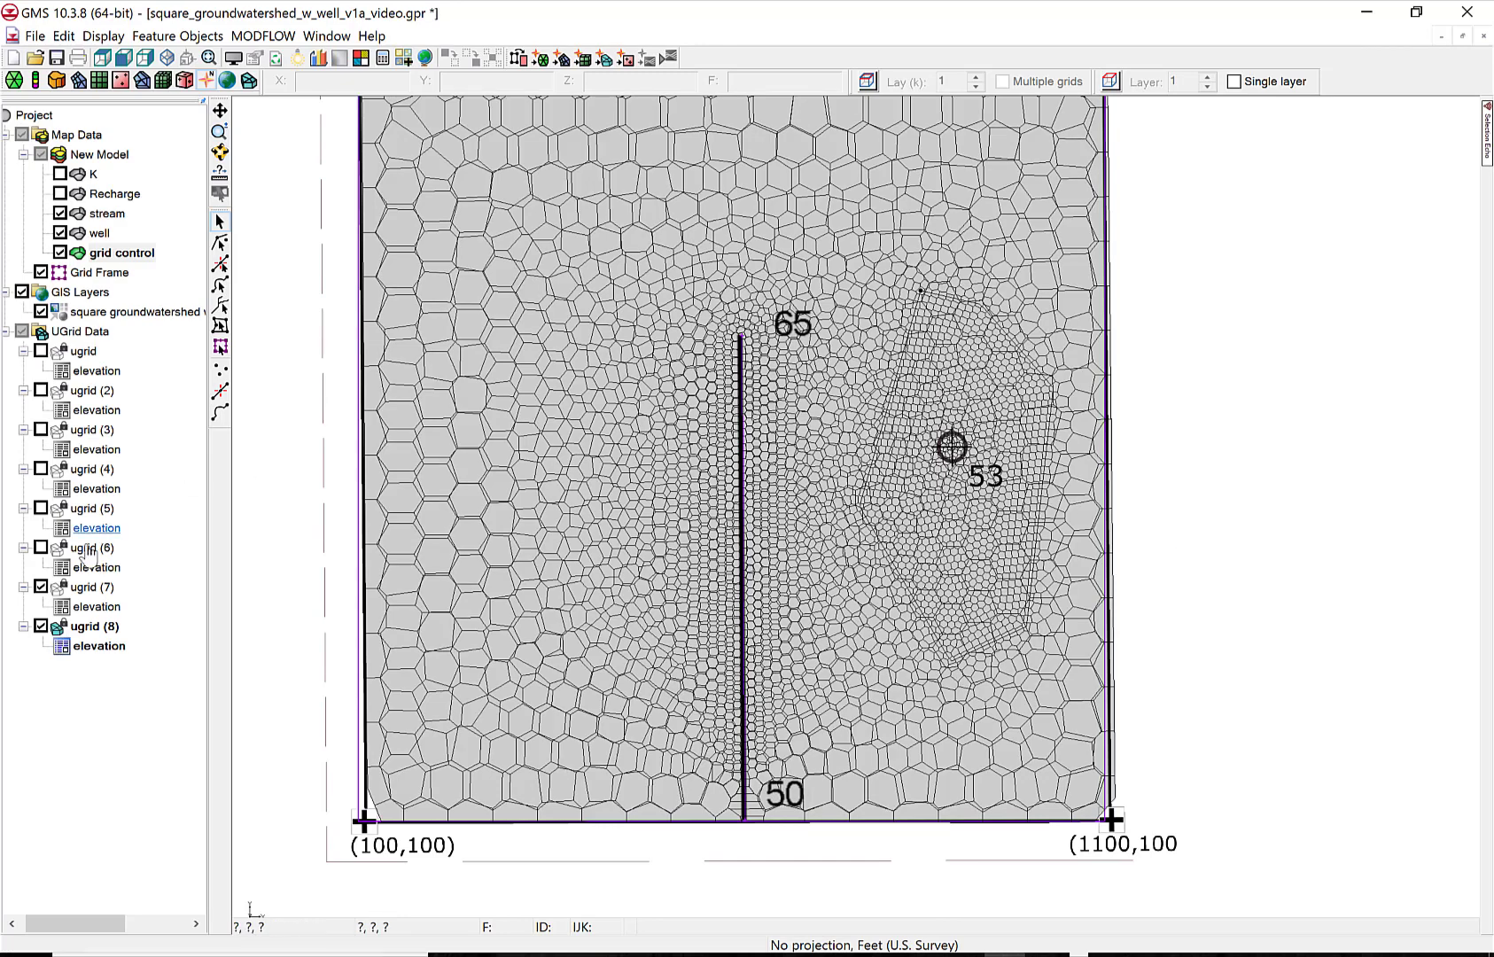